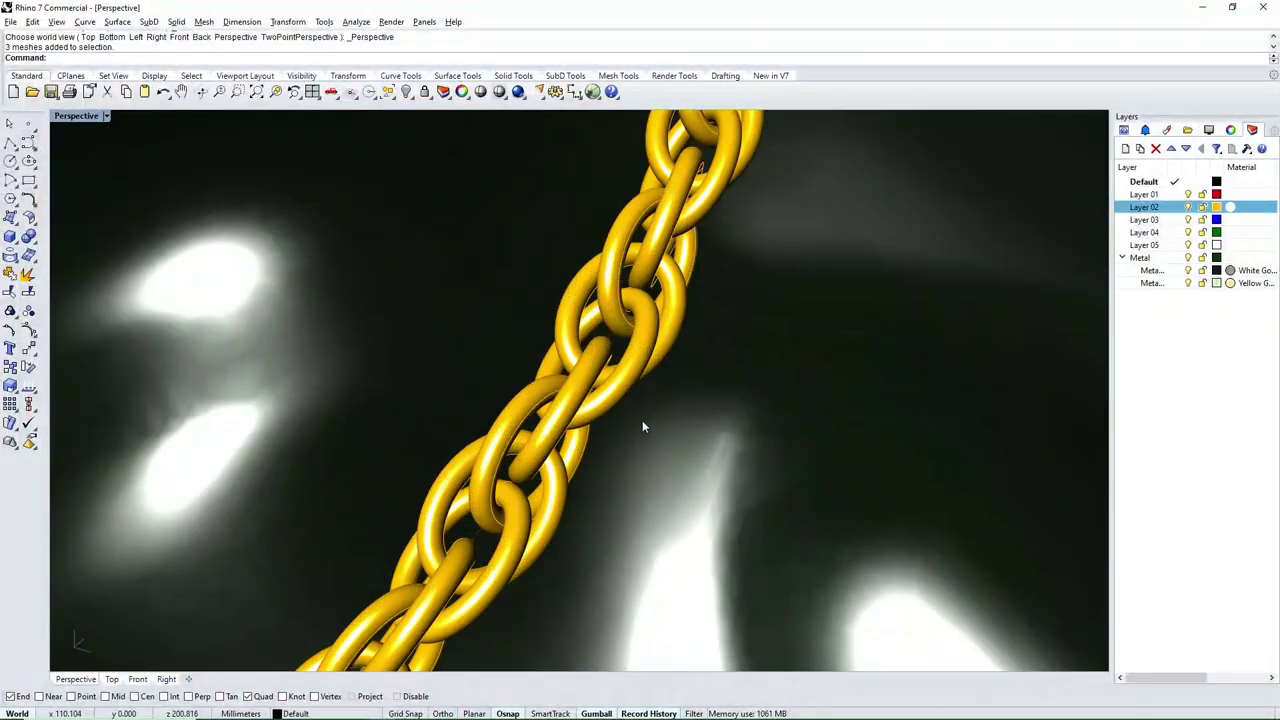
Step: Orbit and zoom around the bust to inspect the gold chain, ending on the front view
{"action": "scroll", "coordinate": [616, 454], "scroll_direction": "down", "scroll_amount": 5}
{"action": "scroll", "coordinate": [689, 416], "scroll_direction": "down", "scroll_amount": 5}
{"action": "scroll", "coordinate": [708, 403], "scroll_direction": "down", "scroll_amount": 5}
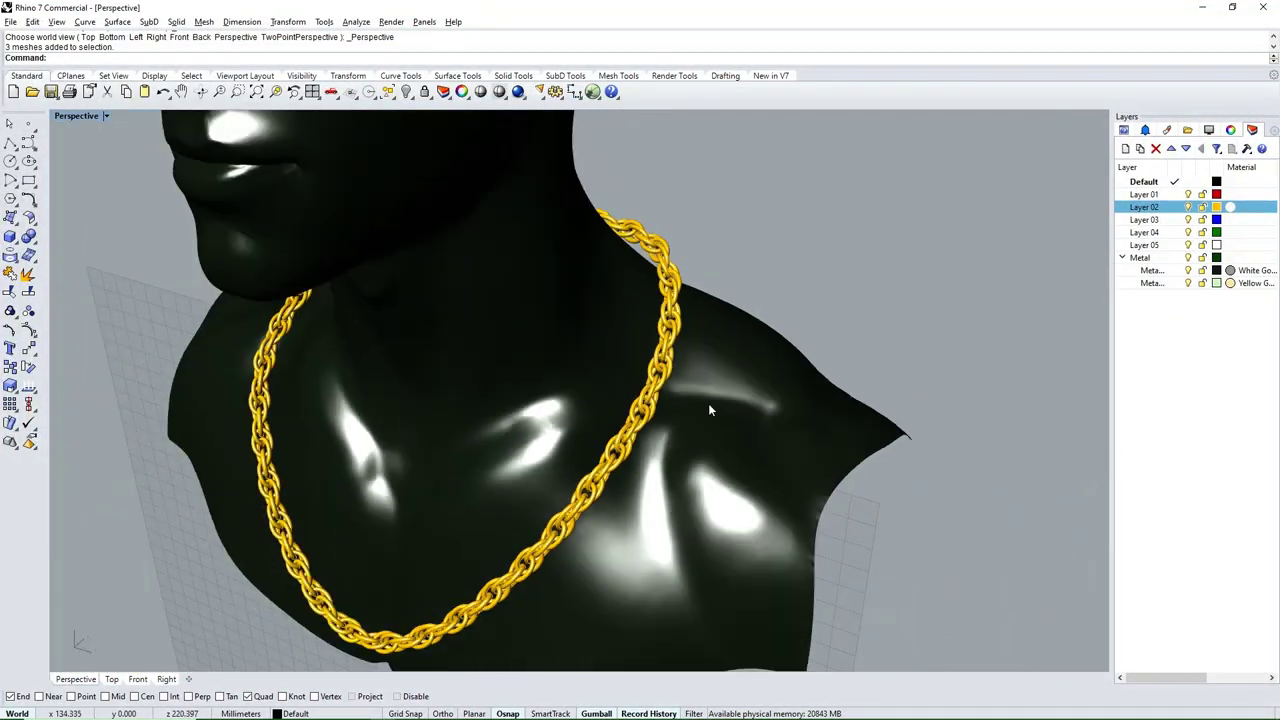
{"action": "mouse_move", "coordinate": [570, 497]}
{"action": "right_mouse_down"}
{"action": "mouse_move", "coordinate": [626, 446]}
{"action": "mouse_move", "coordinate": [614, 514]}
{"action": "mouse_move", "coordinate": [466, 514]}
{"action": "mouse_move", "coordinate": [638, 417]}
{"action": "mouse_move", "coordinate": [474, 474]}
{"action": "mouse_move", "coordinate": [331, 437]}
{"action": "mouse_move", "coordinate": [633, 418]}
{"action": "mouse_move", "coordinate": [746, 346]}
{"action": "right_mouse_up"}
{"action": "scroll", "coordinate": [449, 526], "scroll_direction": "up", "scroll_amount": 5}
{"action": "scroll", "coordinate": [449, 526], "scroll_direction": "down", "scroll_amount": 3}
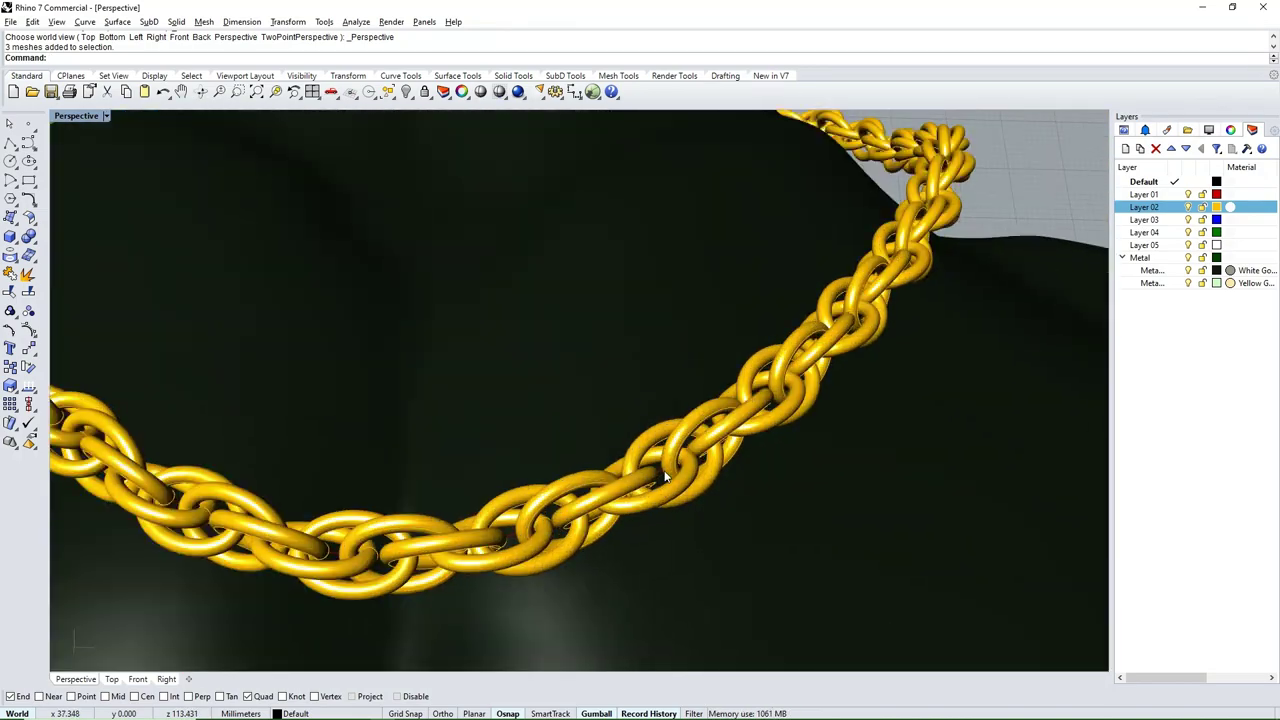
{"action": "mouse_move", "coordinate": [449, 526]}
{"action": "right_mouse_down"}
{"action": "mouse_move", "coordinate": [662, 478]}
{"action": "mouse_move", "coordinate": [667, 435]}
{"action": "mouse_move", "coordinate": [632, 438]}
{"action": "right_mouse_up"}
{"action": "scroll", "coordinate": [662, 478], "scroll_direction": "down", "scroll_amount": 5}
{"action": "scroll", "coordinate": [662, 478], "scroll_direction": "down", "scroll_amount": 3}
{"action": "scroll", "coordinate": [667, 435], "scroll_direction": "up", "scroll_amount": 3}
{"action": "key", "text": "ctrl+F2"}
{"action": "scroll", "coordinate": [776, 299], "scroll_direction": "up", "scroll_amount": 3}
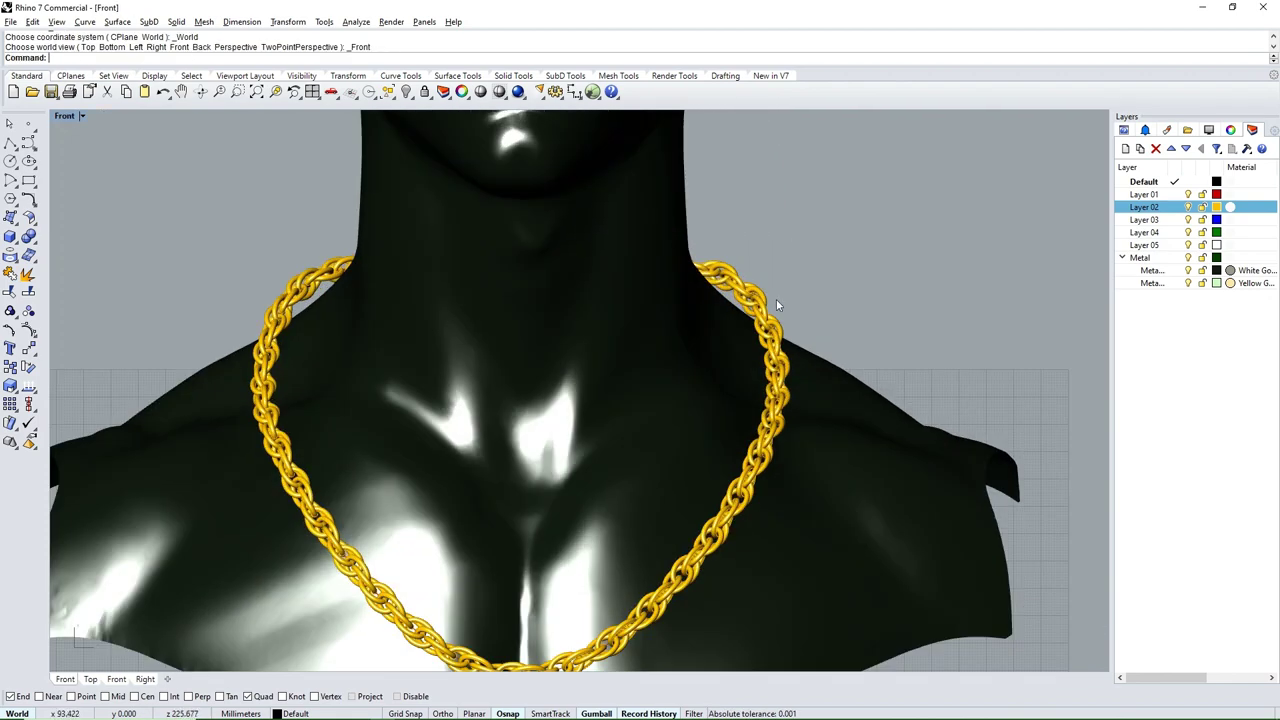
{"action": "scroll", "coordinate": [776, 299], "scroll_direction": "down", "scroll_amount": 2}
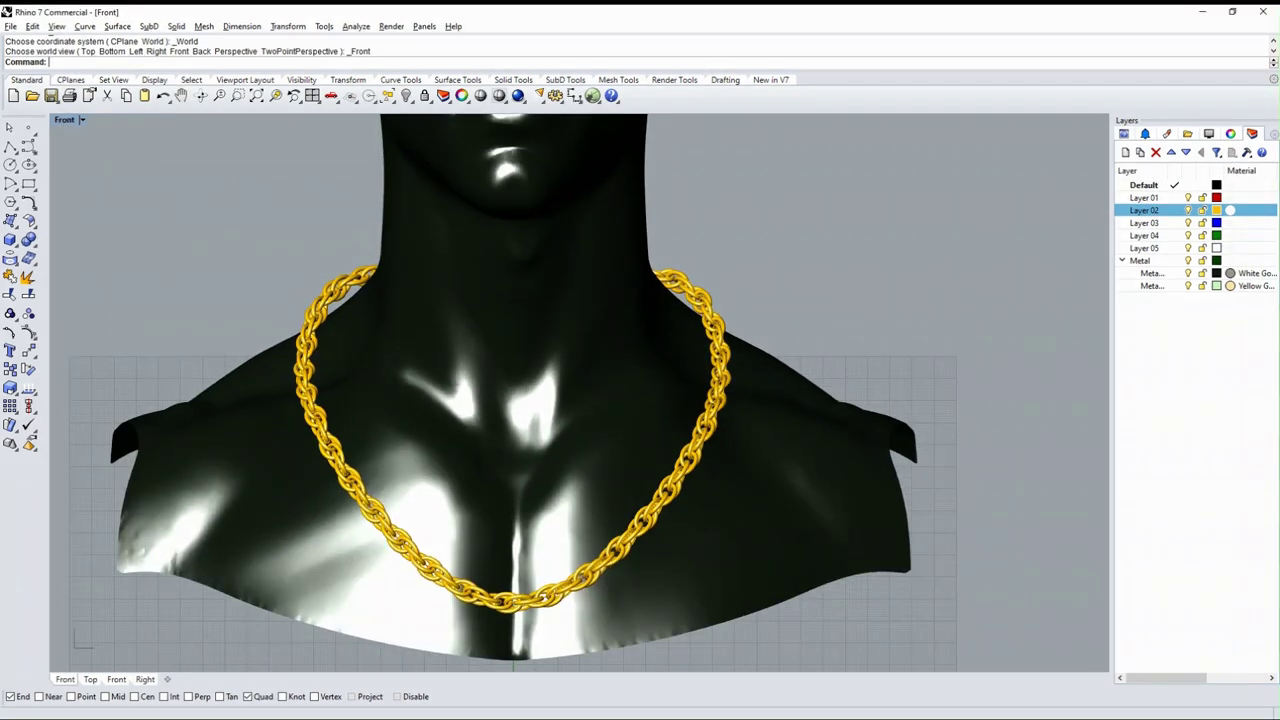
Step: Compare the chain in Rendered and Shaded display, briefly hiding it to see the bust alone
{"action": "key", "text": "ctrl+alt+r"}
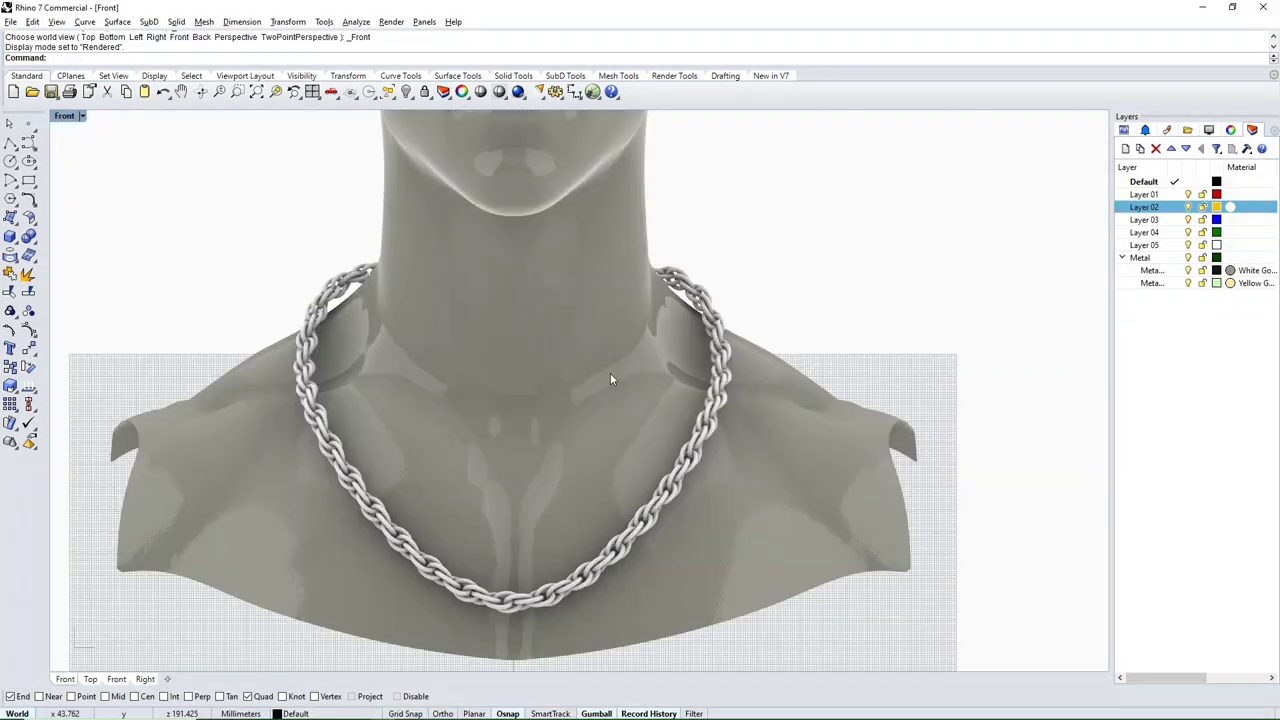
{"action": "scroll", "coordinate": [742, 350], "scroll_direction": "up", "scroll_amount": 5}
{"action": "mouse_move", "coordinate": [742, 350]}
{"action": "right_mouse_down"}
{"action": "mouse_move", "coordinate": [822, 343]}
{"action": "mouse_move", "coordinate": [680, 409]}
{"action": "mouse_move", "coordinate": [600, 337]}
{"action": "mouse_move", "coordinate": [694, 339]}
{"action": "mouse_move", "coordinate": [809, 391]}
{"action": "mouse_move", "coordinate": [560, 314]}
{"action": "mouse_move", "coordinate": [560, 346]}
{"action": "mouse_move", "coordinate": [649, 459]}
{"action": "right_mouse_up"}
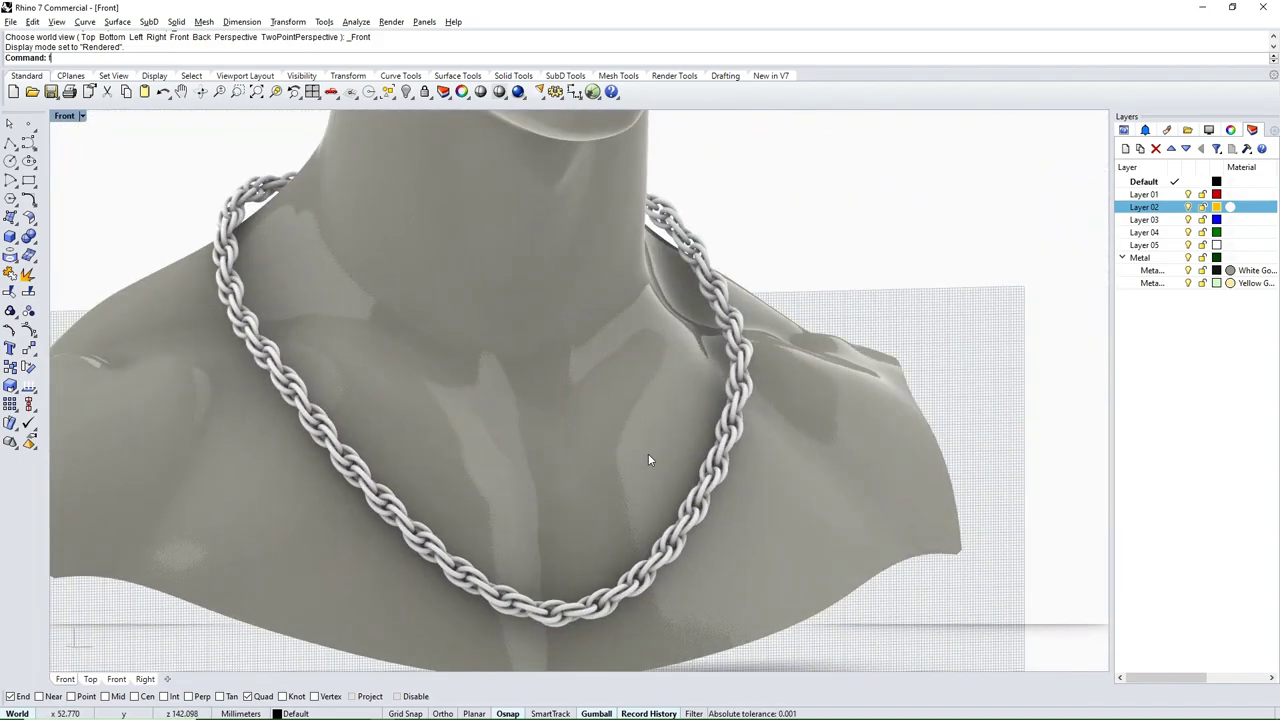
{"action": "right_click", "coordinate": [648, 453]}
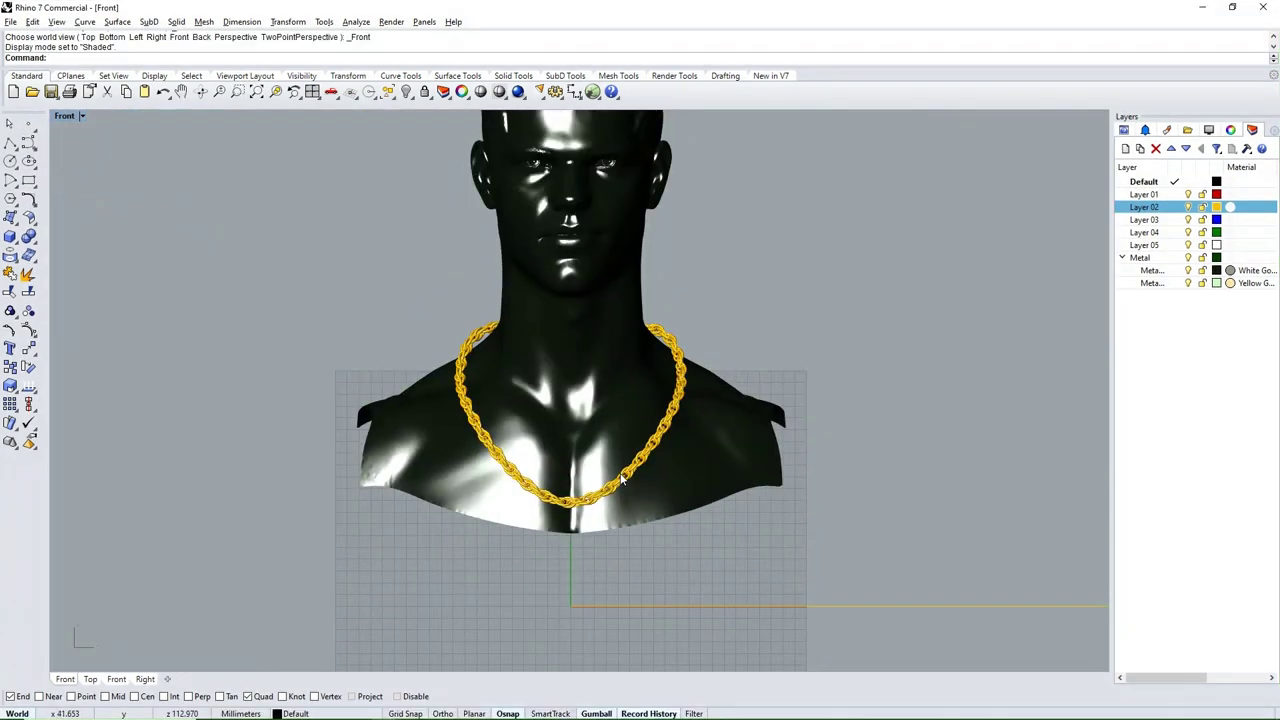
{"action": "key", "text": "ctrl+alt+s"}
{"action": "left_click", "coordinate": [1188, 210]}
{"action": "left_click", "coordinate": [1188, 210]}
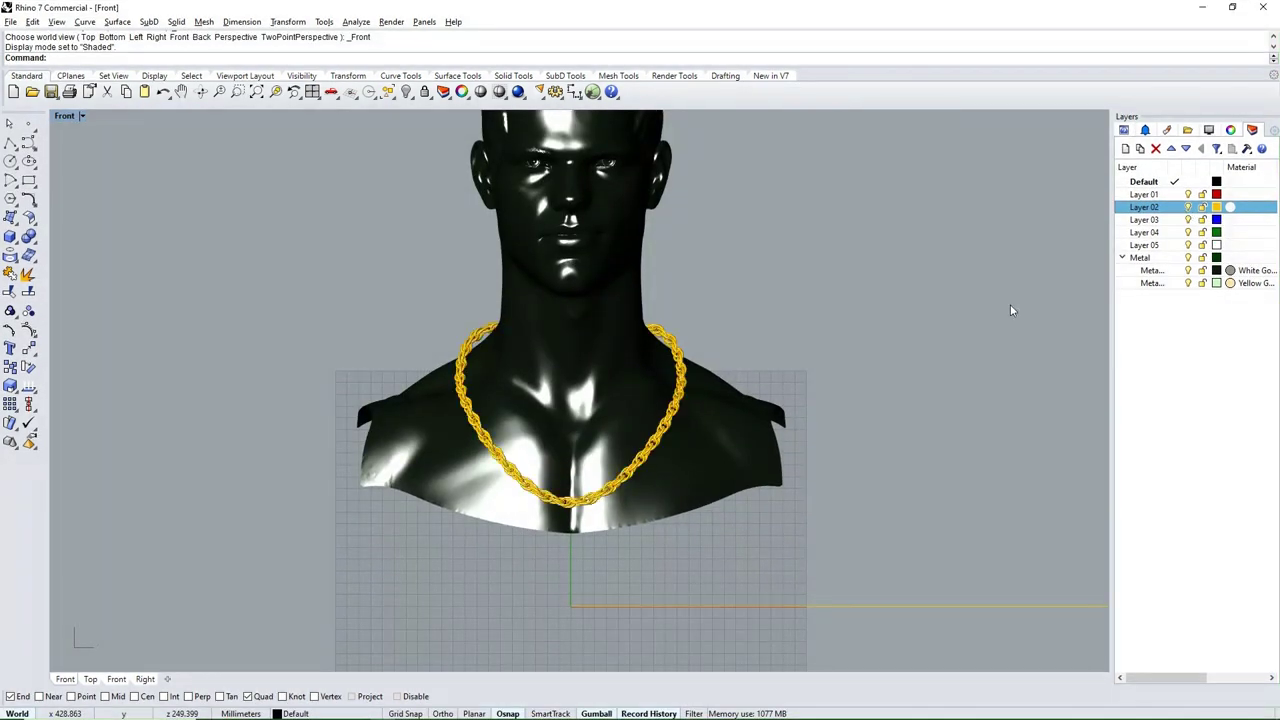
{"action": "scroll", "coordinate": [641, 463], "scroll_direction": "up", "scroll_amount": 3}
Step: Select the gold chain by its colour with SelColor and delete it
{"action": "left_click", "coordinate": [641, 463]}
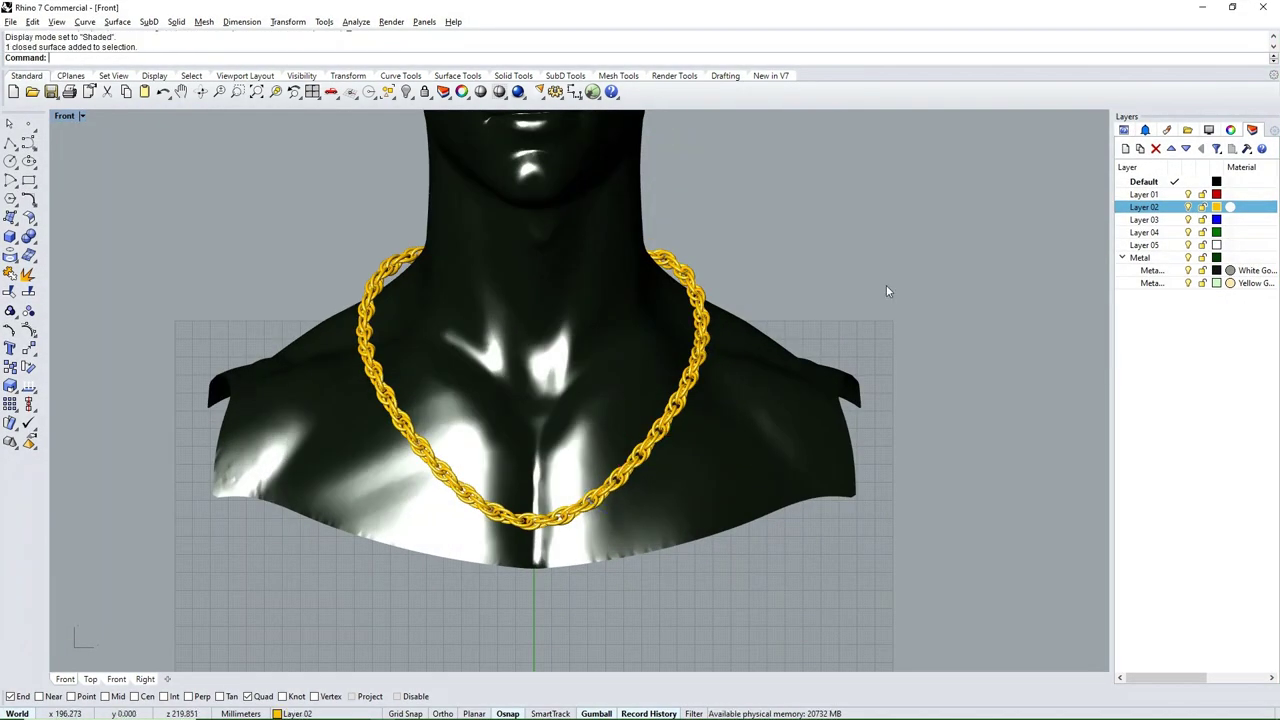
{"action": "left_click", "coordinate": [678, 408]}
{"action": "scroll", "coordinate": [680, 395], "scroll_direction": "up", "scroll_amount": 1}
{"action": "key", "text": "Delete"}
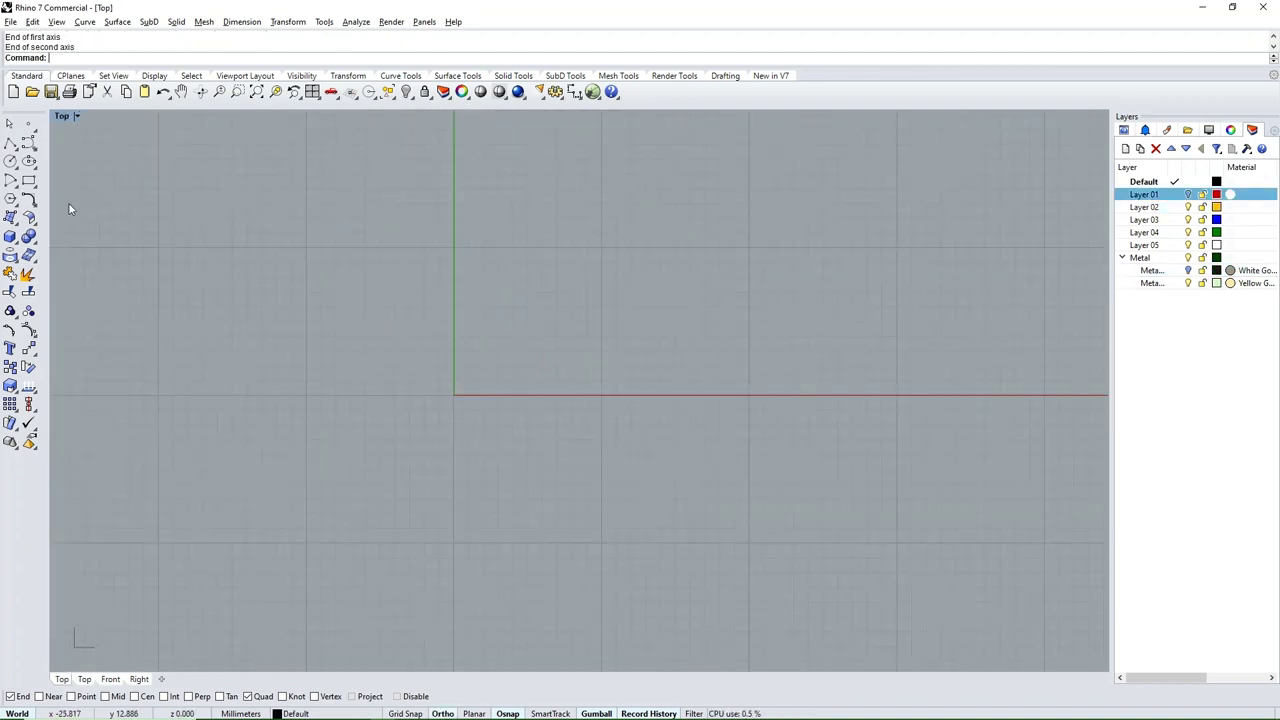
Step: Draw an ellipse from its centre at the origin with a 5 mm first axis
{"action": "left_click", "coordinate": [33, 165]}
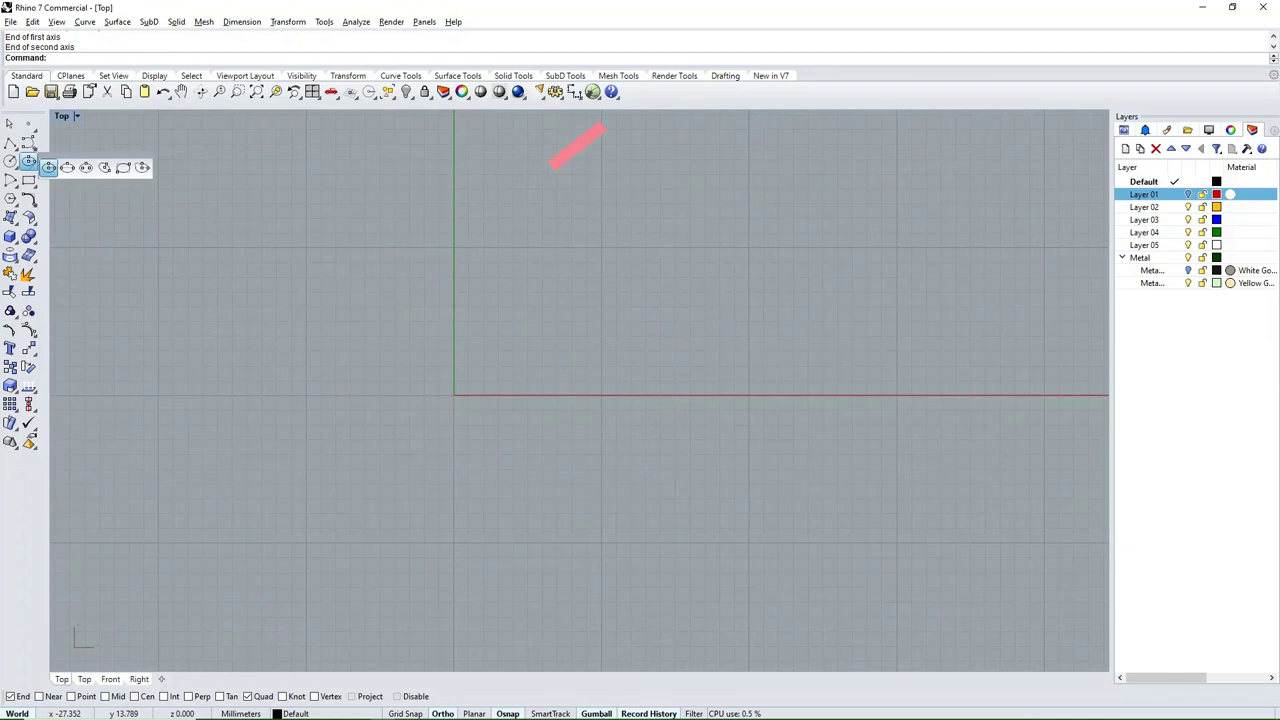
{"action": "left_click", "coordinate": [48, 167]}
{"action": "type", "text": "0"}
{"action": "key", "text": "Return"}
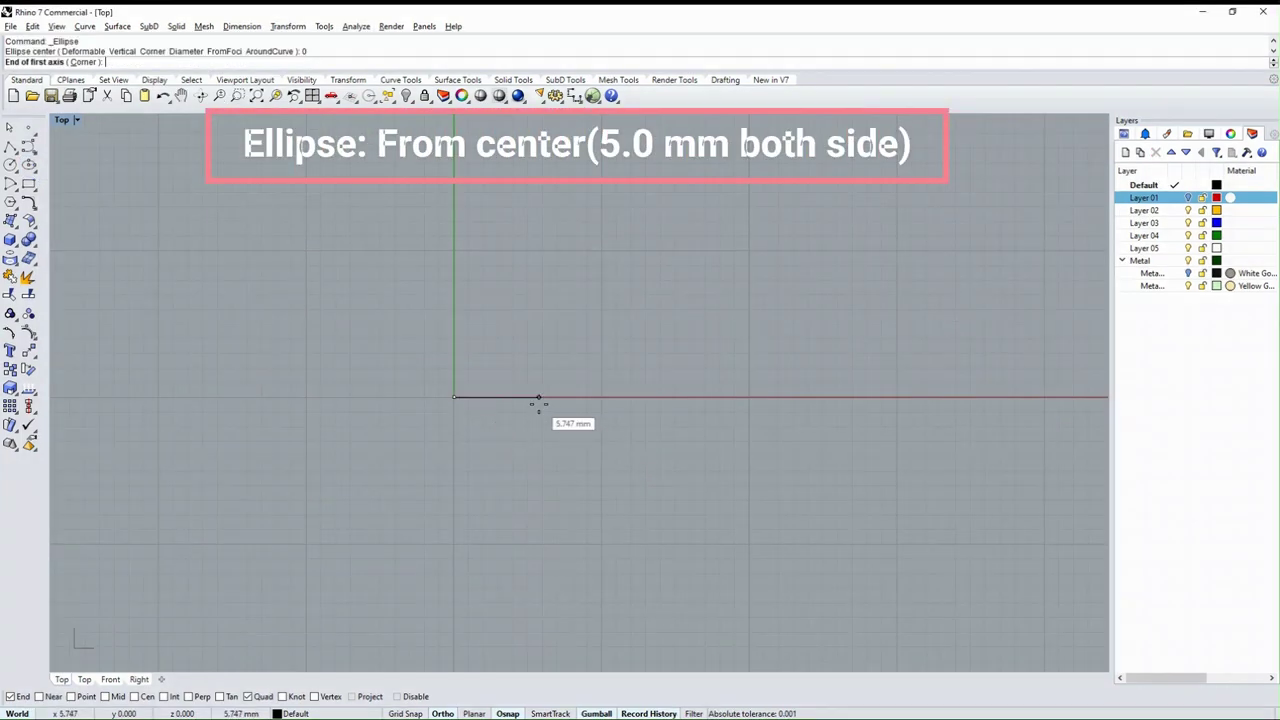
{"action": "key", "text": "Return"}
{"action": "scroll", "coordinate": [480, 355], "scroll_direction": "up", "scroll_amount": 1}
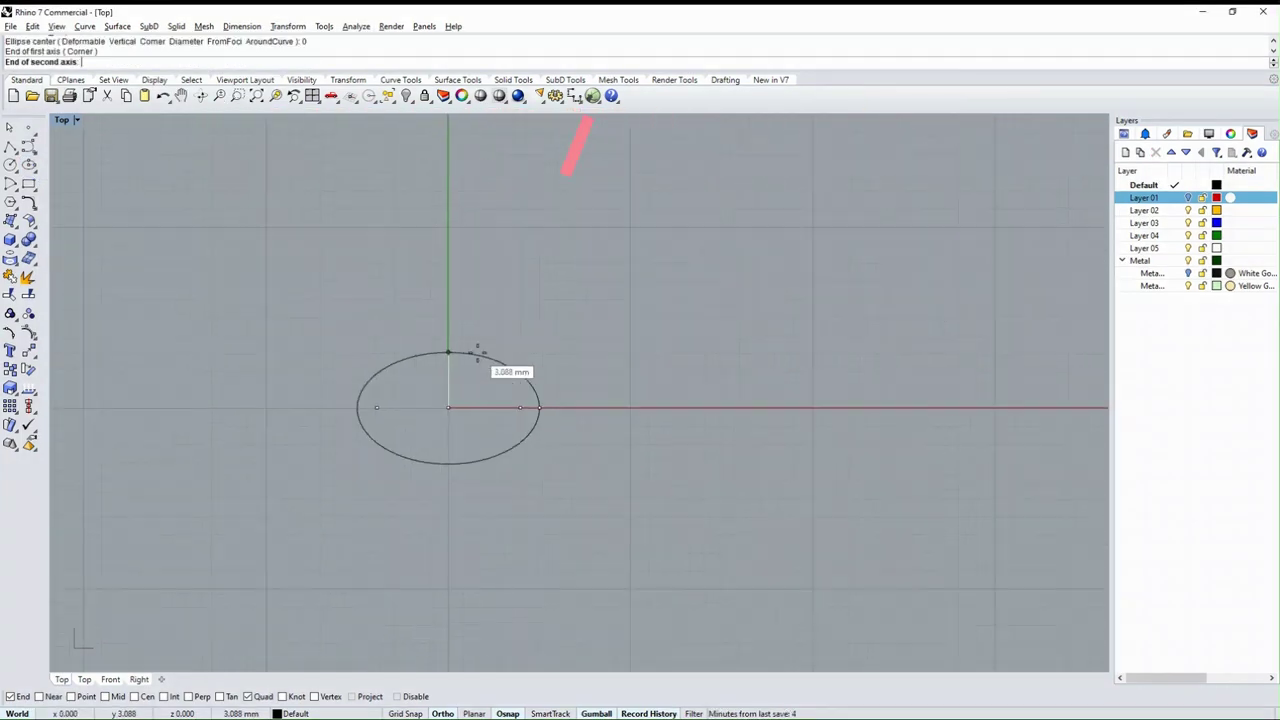
{"action": "left_click", "coordinate": [481, 343]}
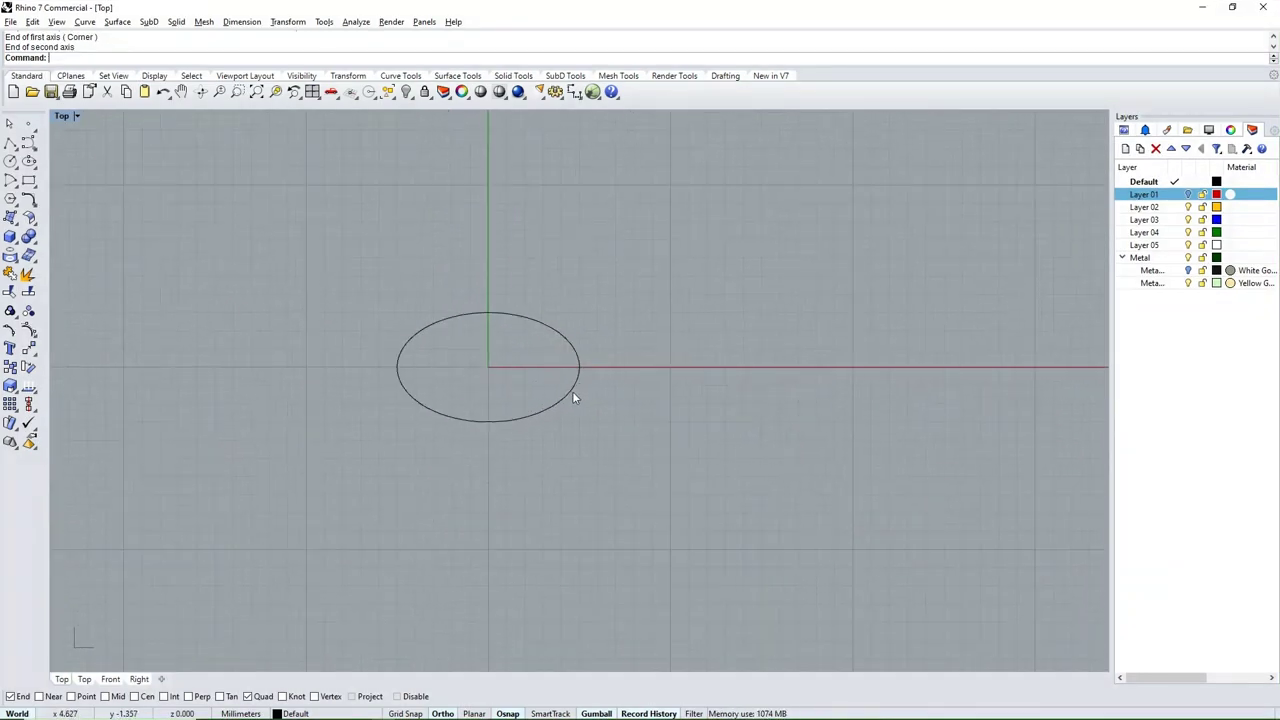
{"action": "key", "text": "ctrl+F2"}
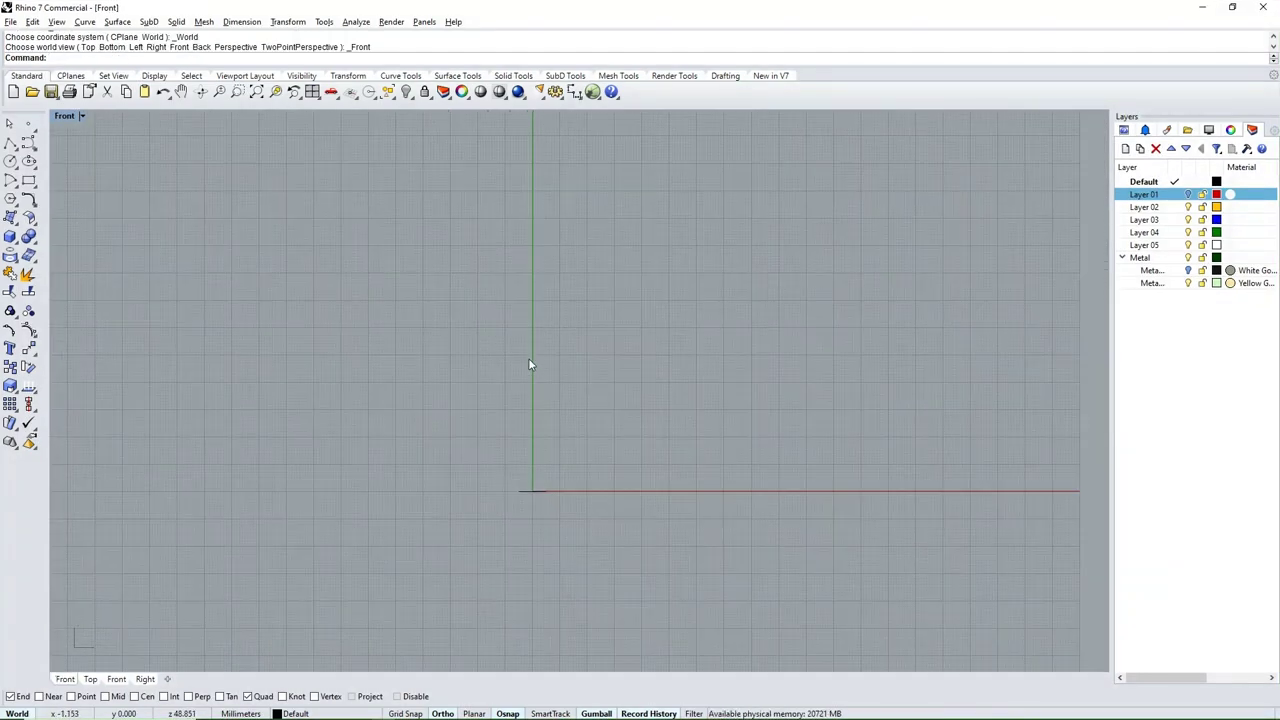
Step: Draw a 2 mm diameter circle starting at the ellipse's end point on the x-axis
{"action": "scroll", "coordinate": [535, 490], "scroll_direction": "up", "scroll_amount": 1}
{"action": "scroll", "coordinate": [541, 485], "scroll_direction": "up", "scroll_amount": 1}
{"action": "scroll", "coordinate": [542, 470], "scroll_direction": "up", "scroll_amount": 1}
{"action": "scroll", "coordinate": [535, 460], "scroll_direction": "up", "scroll_amount": 1}
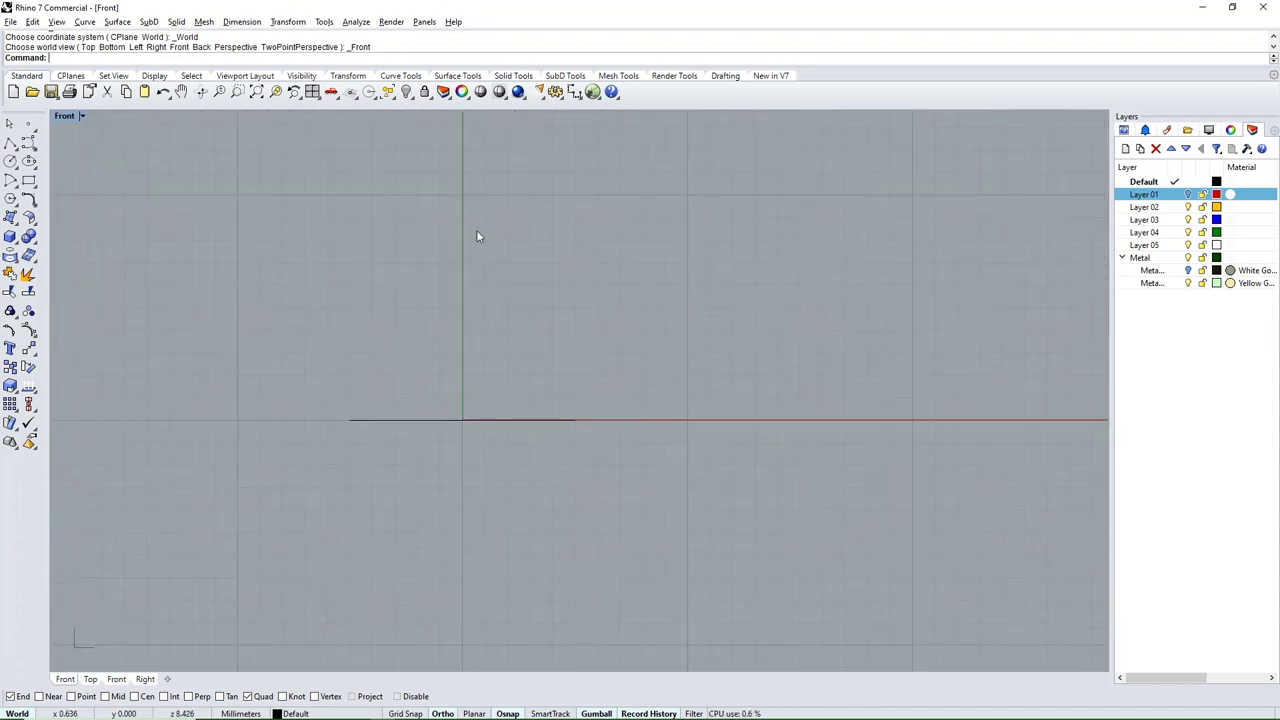
{"action": "left_click", "coordinate": [16, 168]}
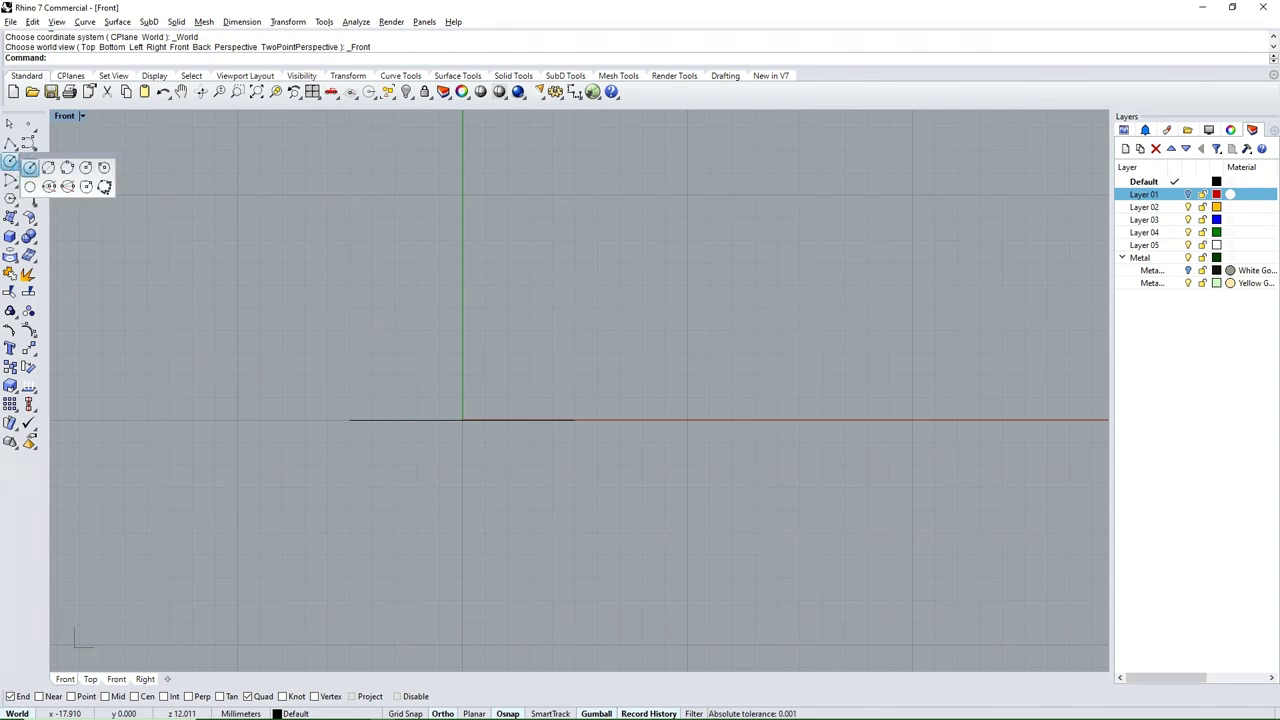
{"action": "left_click", "coordinate": [48, 167]}
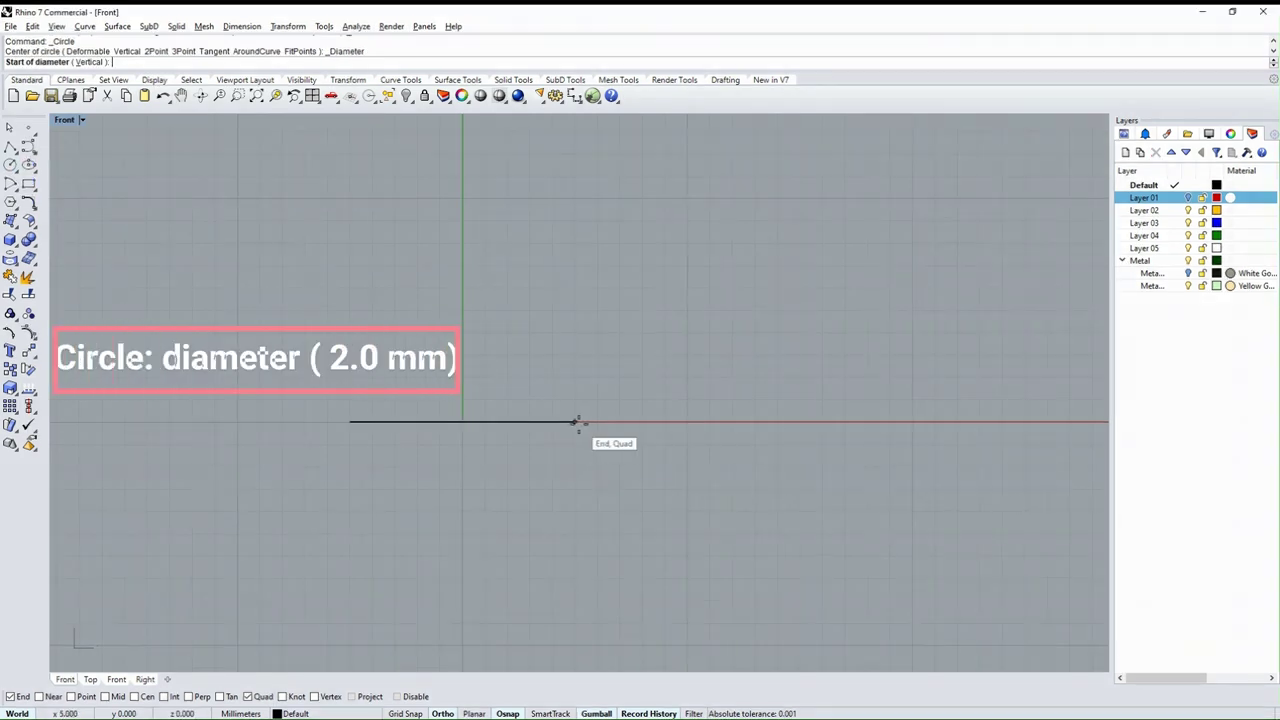
{"action": "left_click", "coordinate": [575, 419]}
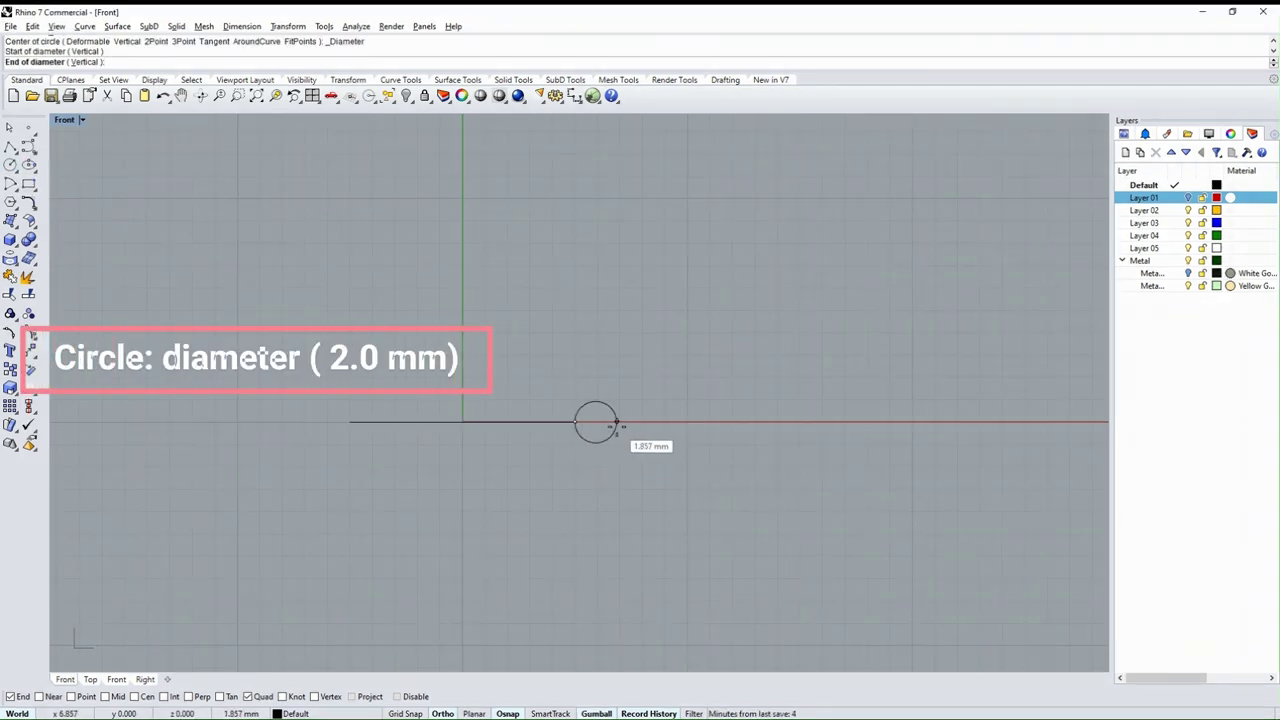
{"action": "type", "text": "2"}
{"action": "left_click", "coordinate": [619, 423]}
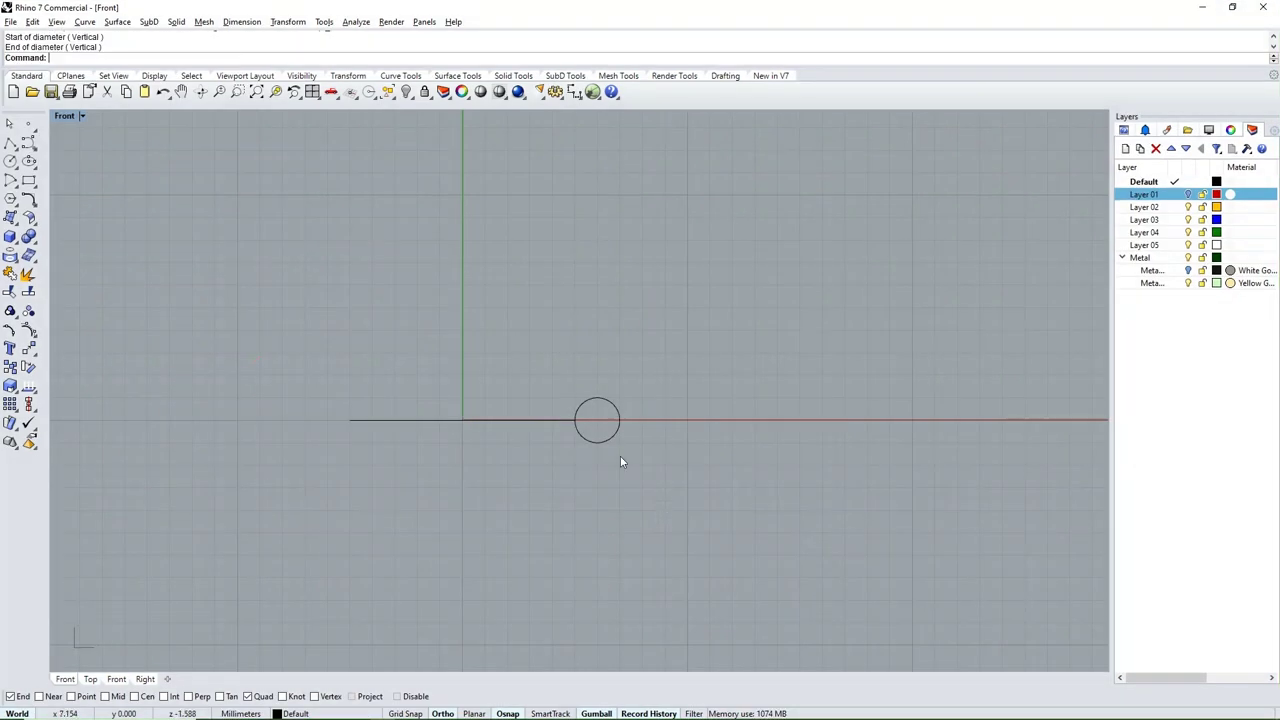
{"action": "key", "text": "ctrl+F4"}
Step: Sweep the 2 mm circle along the ellipse with Sweep 1 Rail to form a solid oval ring
{"action": "scroll", "coordinate": [566, 403], "scroll_direction": "up", "scroll_amount": 3}
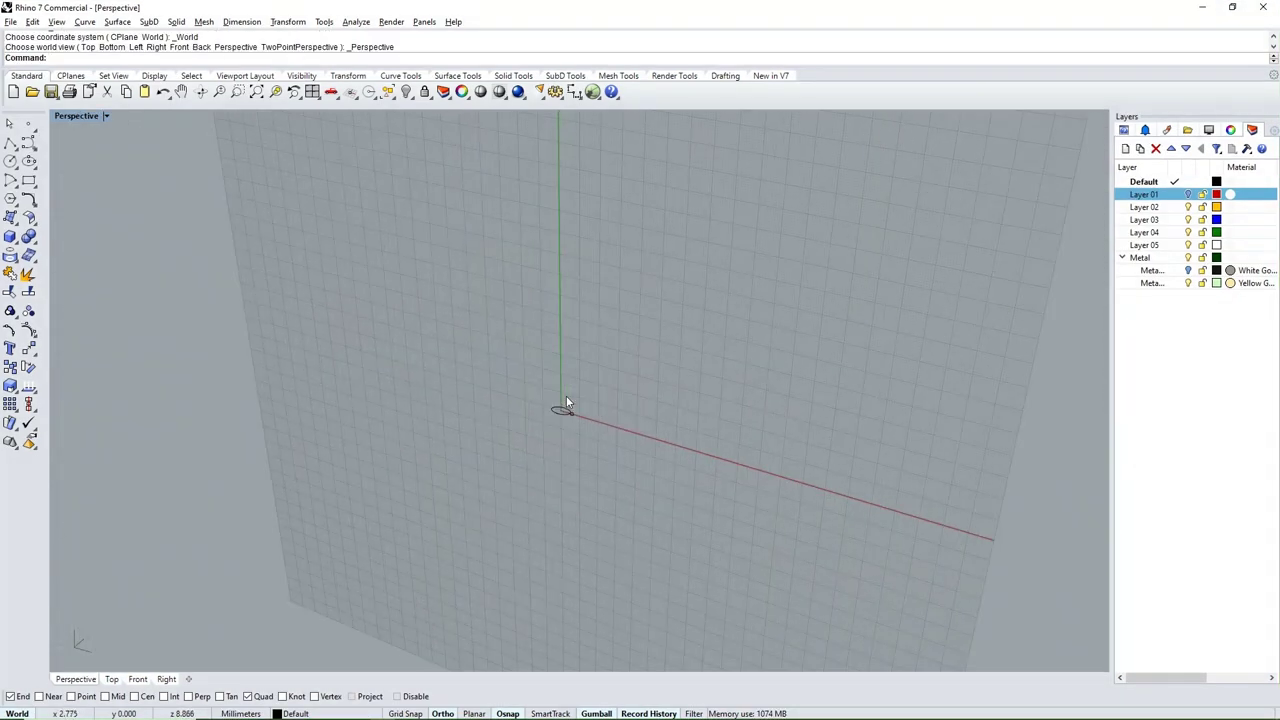
{"action": "scroll", "coordinate": [566, 403], "scroll_direction": "up", "scroll_amount": 3}
{"action": "scroll", "coordinate": [578, 395], "scroll_direction": "up", "scroll_amount": 1}
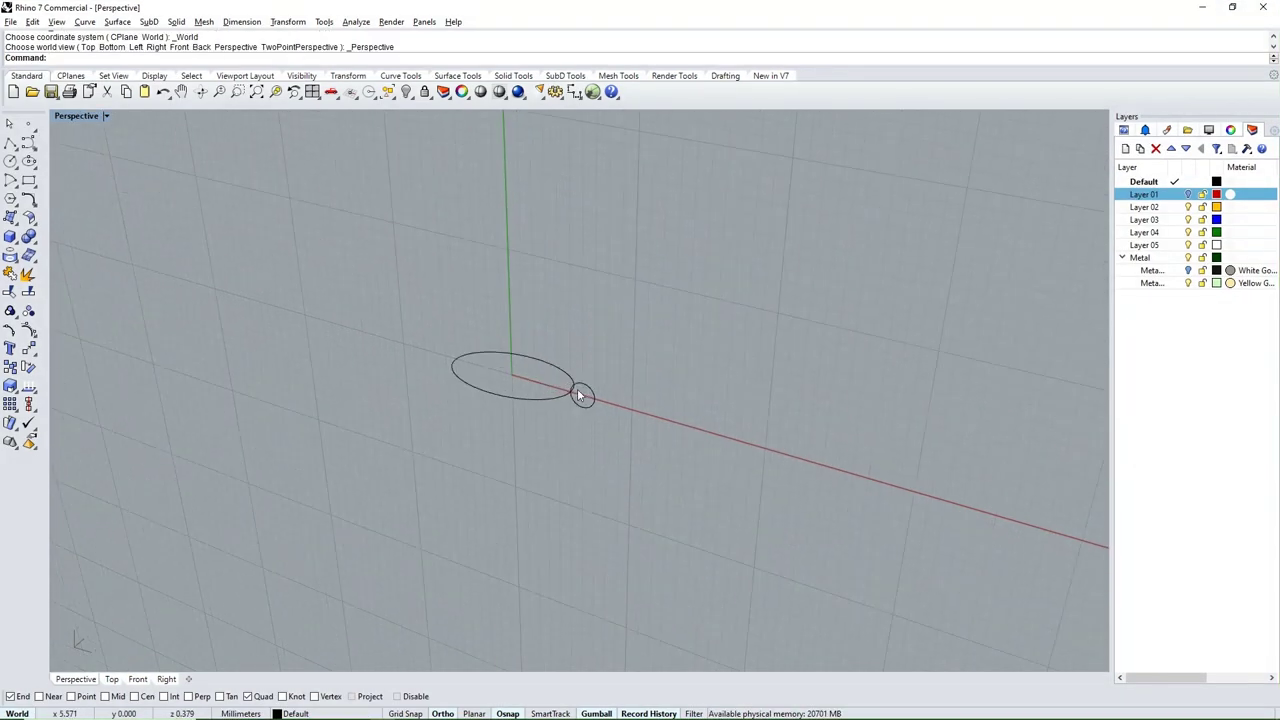
{"action": "left_click", "coordinate": [18, 227]}
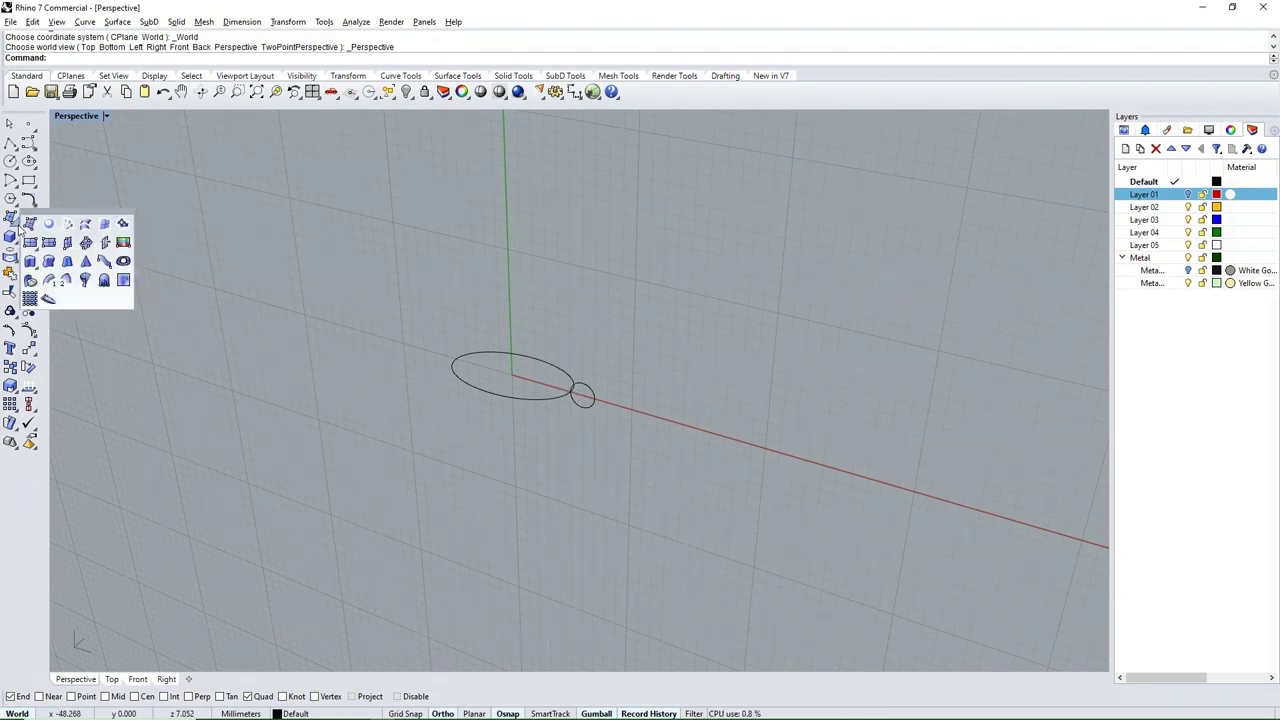
{"action": "left_click", "coordinate": [48, 280]}
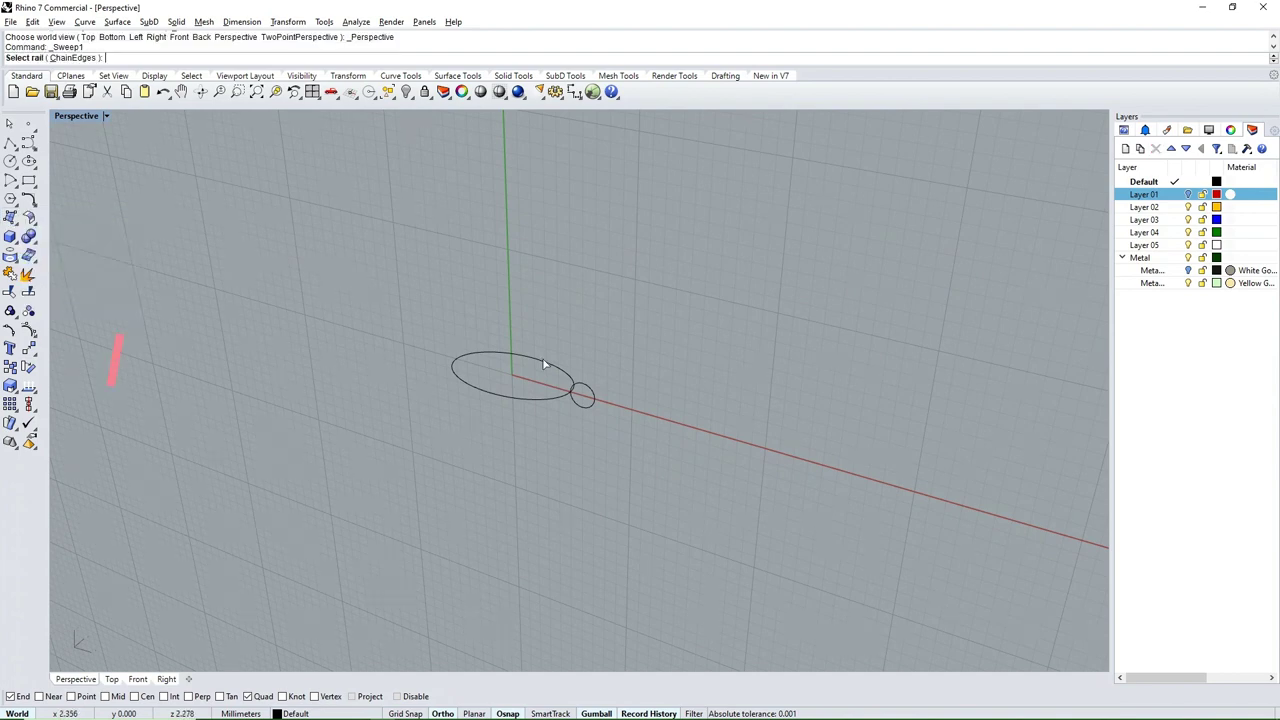
{"action": "left_click", "coordinate": [553, 363]}
{"action": "scroll", "coordinate": [594, 387], "scroll_direction": "up", "scroll_amount": 3}
{"action": "left_click", "coordinate": [594, 387]}
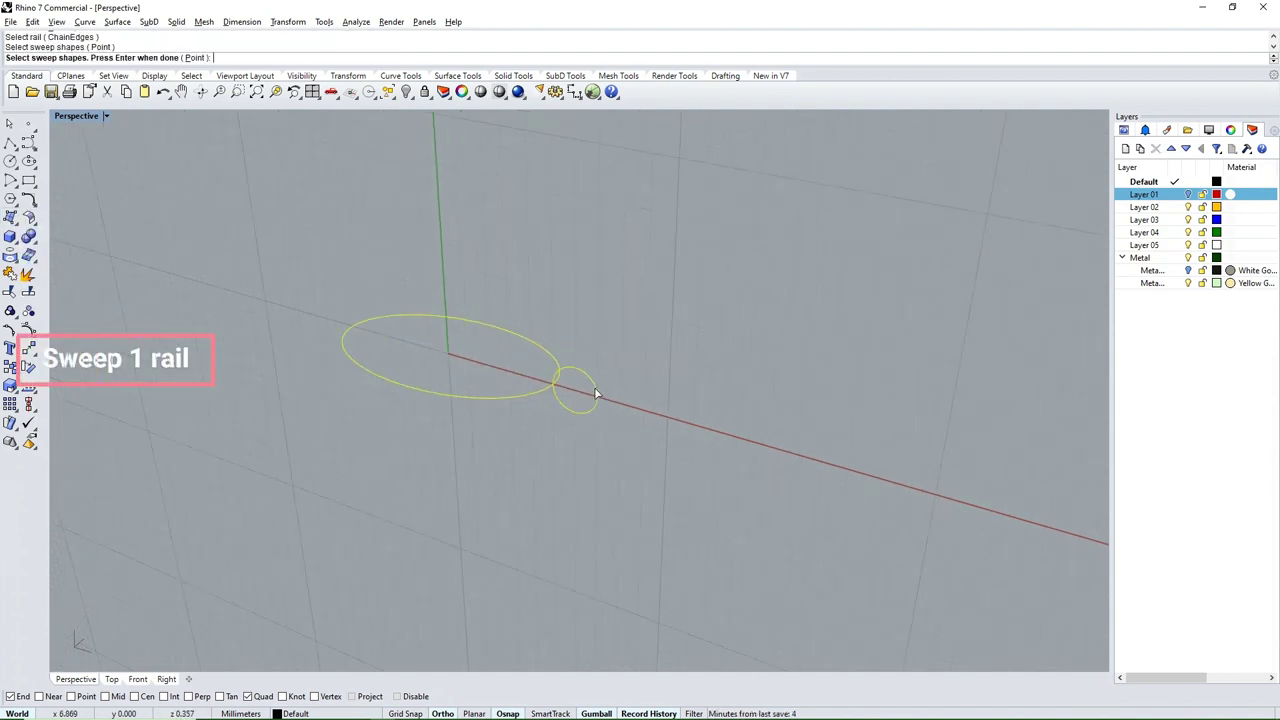
{"action": "key", "text": "Return"}
{"action": "key", "text": "Return"}
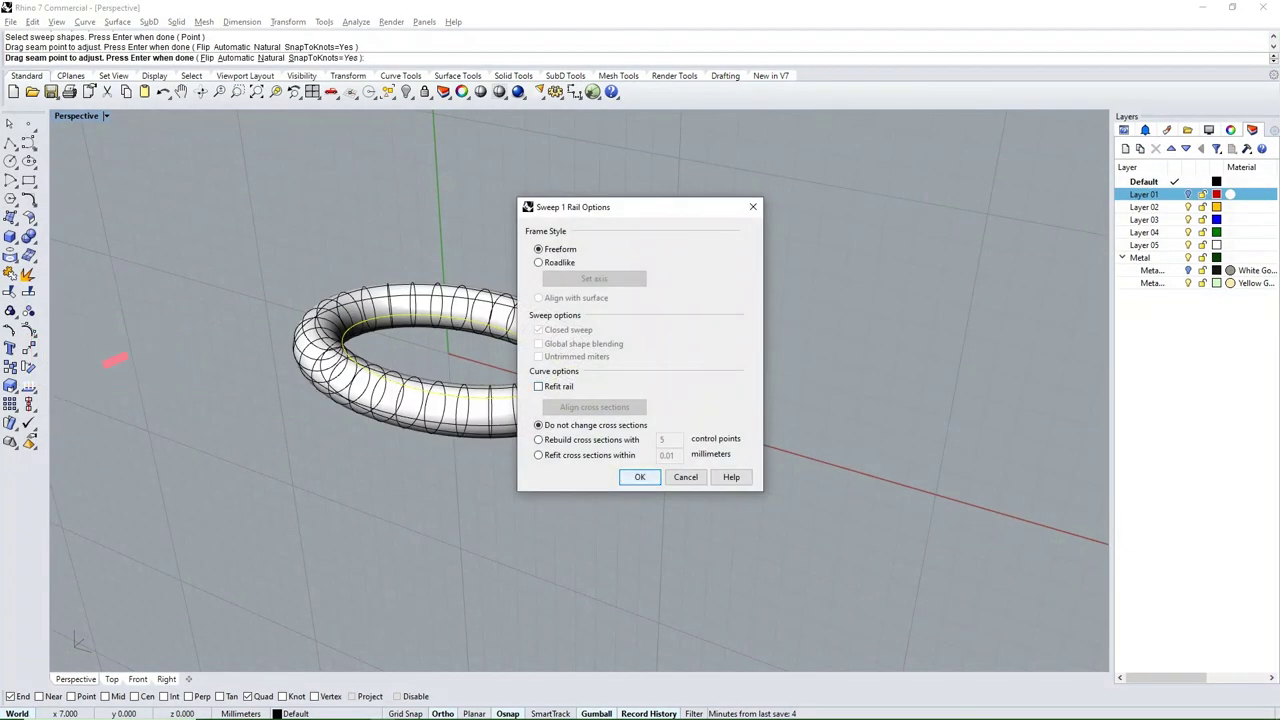
{"action": "left_click", "coordinate": [640, 477]}
{"action": "scroll", "coordinate": [527, 408], "scroll_direction": "down", "scroll_amount": 2}
{"action": "scroll", "coordinate": [527, 408], "scroll_direction": "down", "scroll_amount": 2}
{"action": "scroll", "coordinate": [527, 408], "scroll_direction": "up", "scroll_amount": 3}
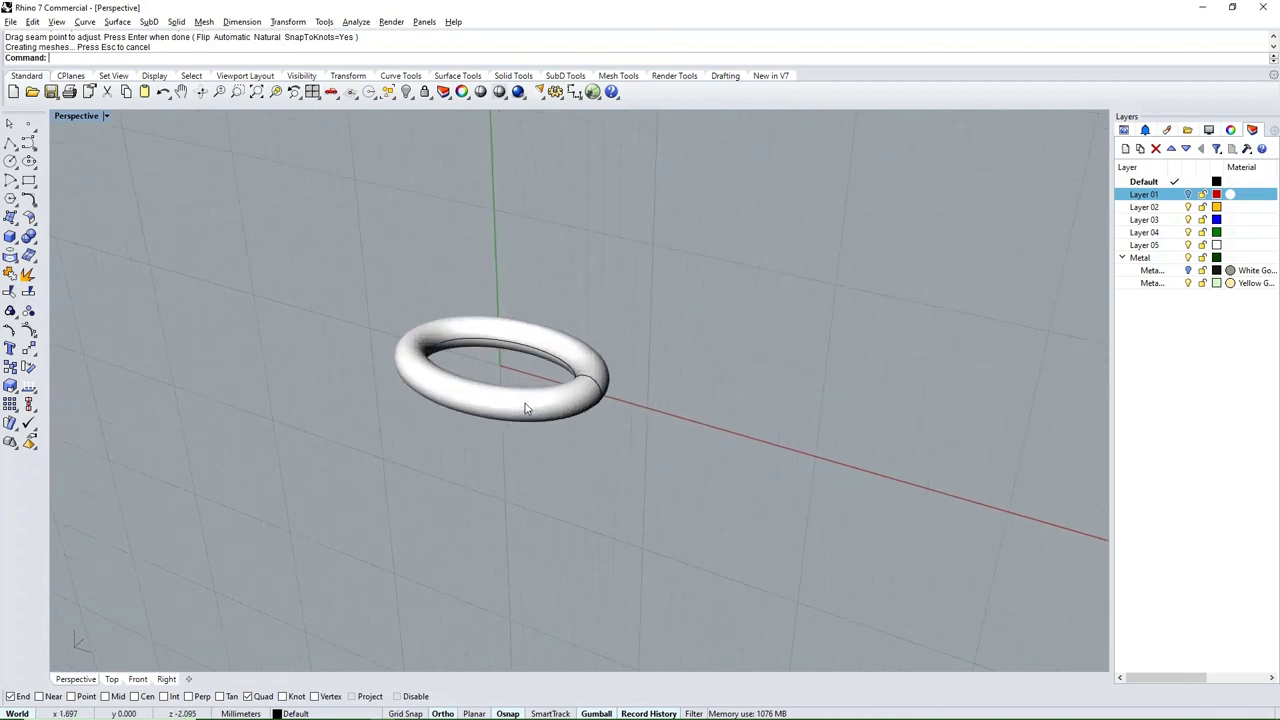
{"action": "key", "text": "ctrl+F1"}
Step: Copy the ring and its curves to the right so the copy overlaps the original
{"action": "scroll", "coordinate": [527, 408], "scroll_direction": "down", "scroll_amount": 2}
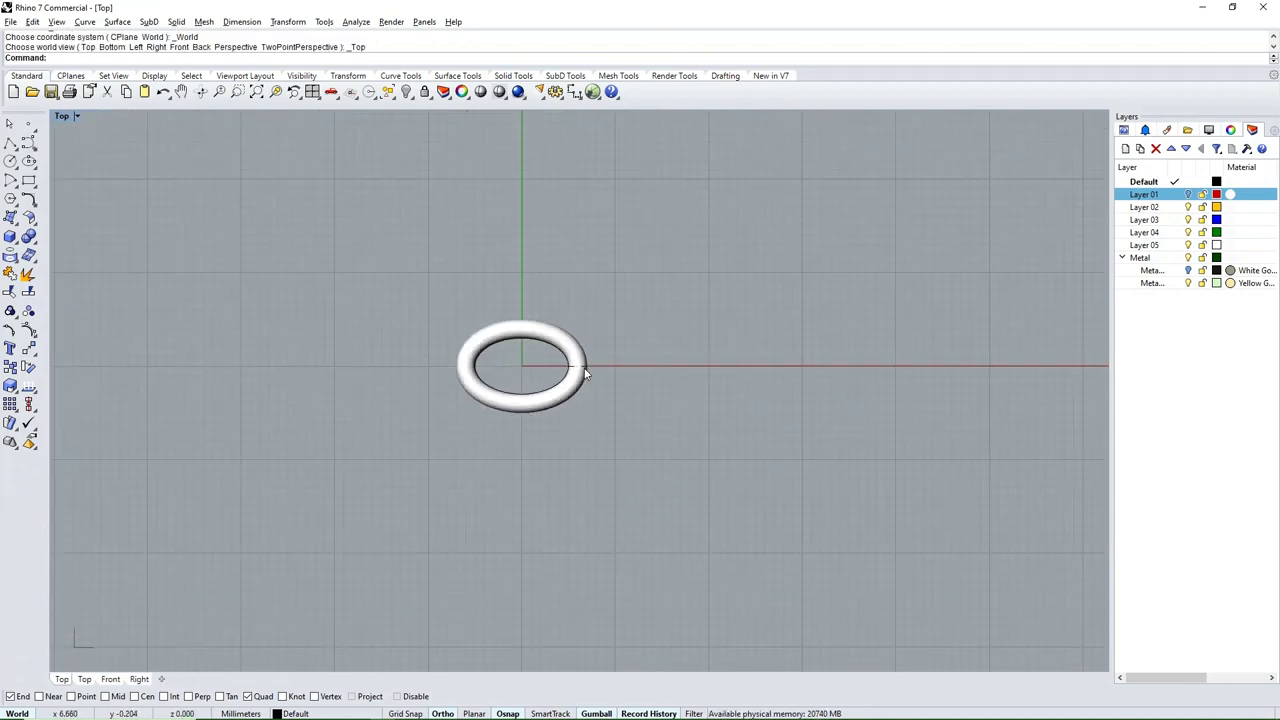
{"action": "scroll", "coordinate": [527, 408], "scroll_direction": "down", "scroll_amount": 2}
{"action": "left_click_drag", "start_coordinate": [649, 283], "coordinate": [378, 488]}
{"action": "scroll", "coordinate": [545, 389], "scroll_direction": "up", "scroll_amount": 3}
{"action": "scroll", "coordinate": [545, 389], "scroll_direction": "up", "scroll_amount": 1}
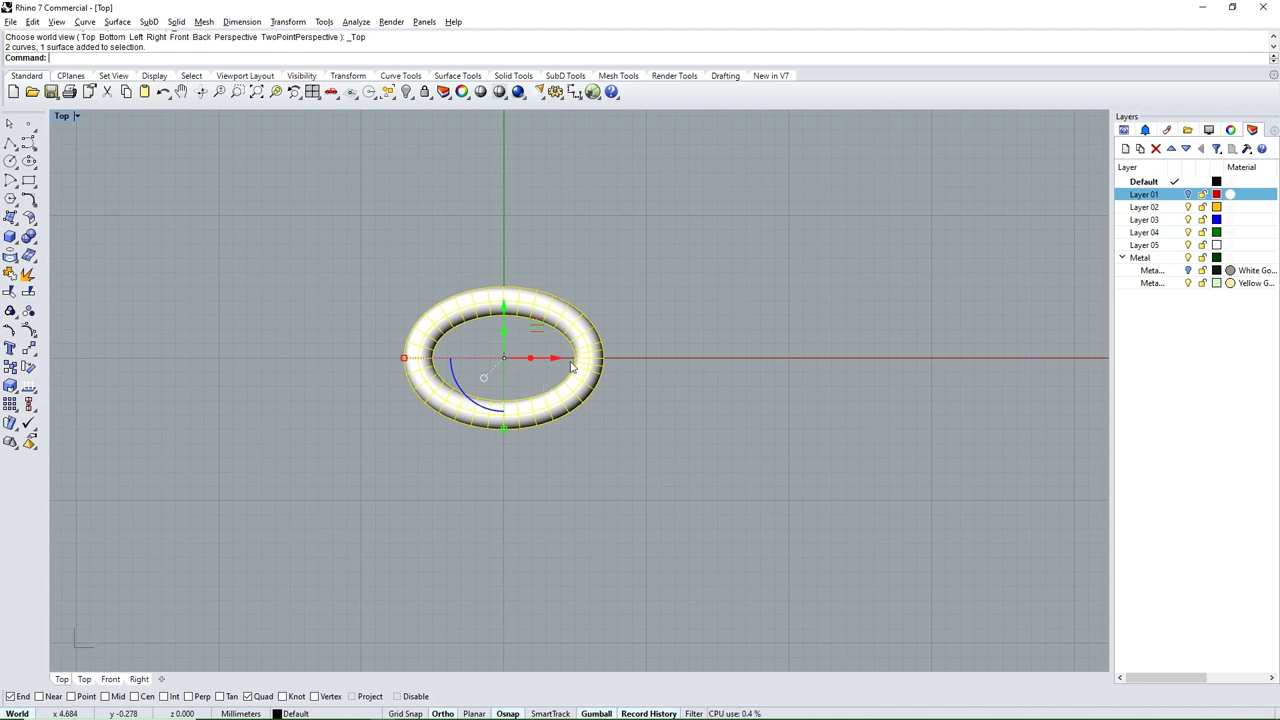
{"action": "left_click", "coordinate": [10, 369]}
{"action": "left_click", "coordinate": [463, 502]}
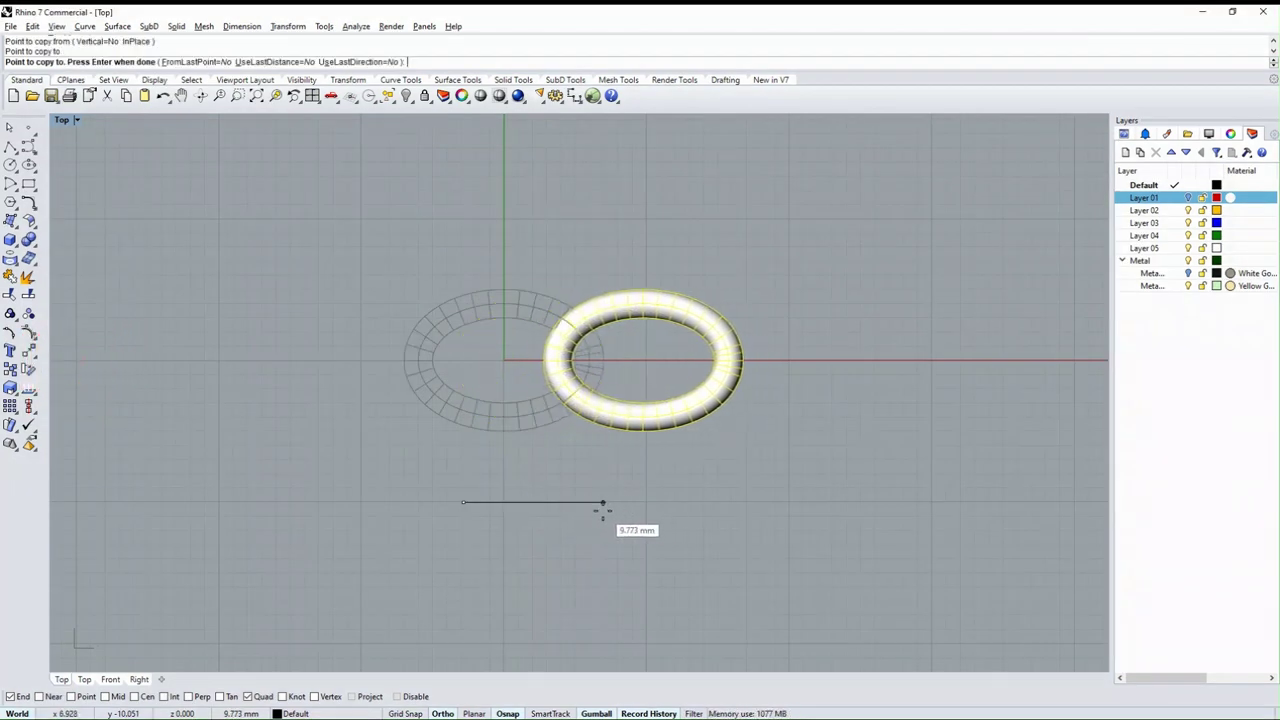
{"action": "left_click", "coordinate": [603, 508]}
{"action": "key", "text": "Escape"}
Step: Select the copied ring and view the pair in Perspective
{"action": "scroll", "coordinate": [580, 362], "scroll_direction": "up", "scroll_amount": 5}
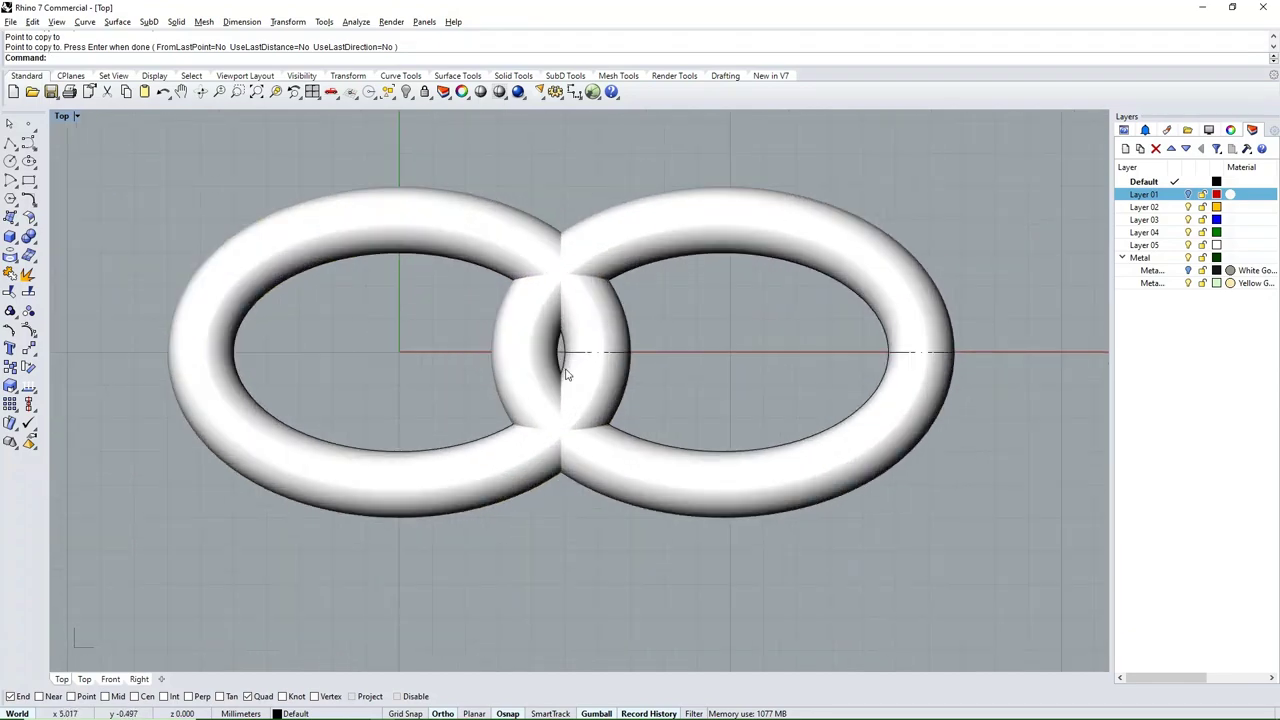
{"action": "scroll", "coordinate": [560, 375], "scroll_direction": "down", "scroll_amount": 3}
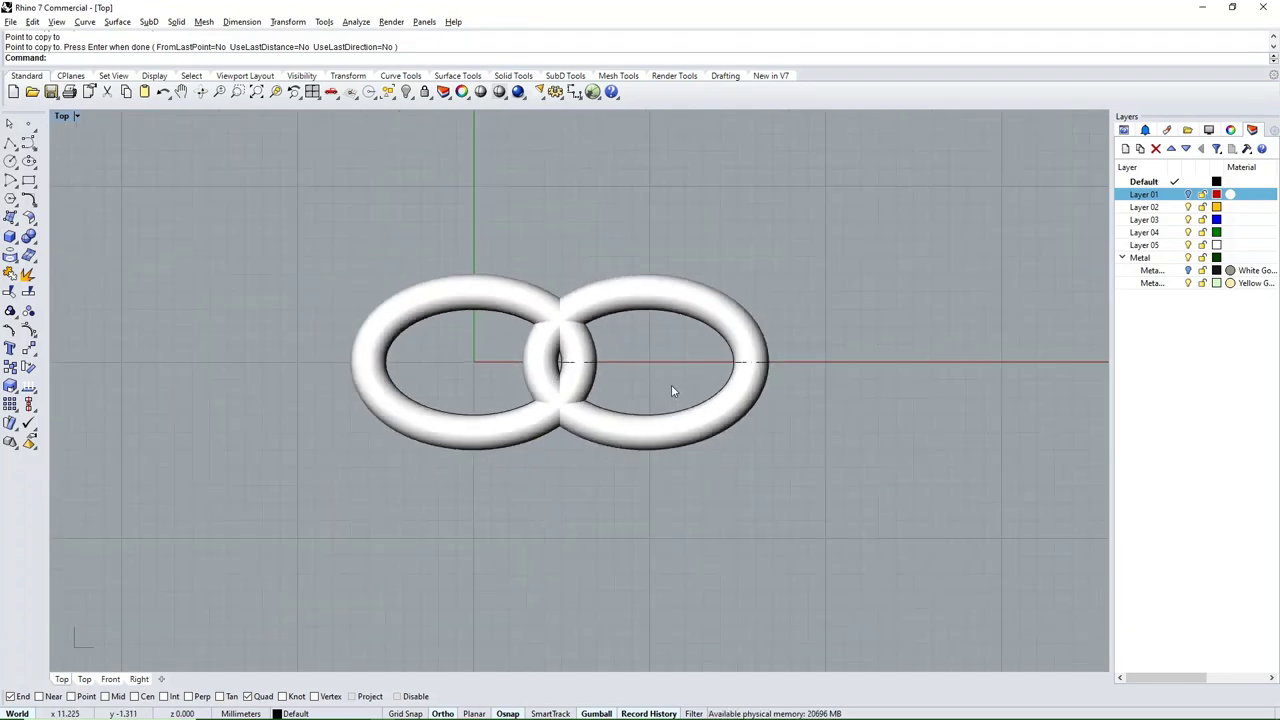
{"action": "left_click_drag", "start_coordinate": [672, 386], "coordinate": [620, 505]}
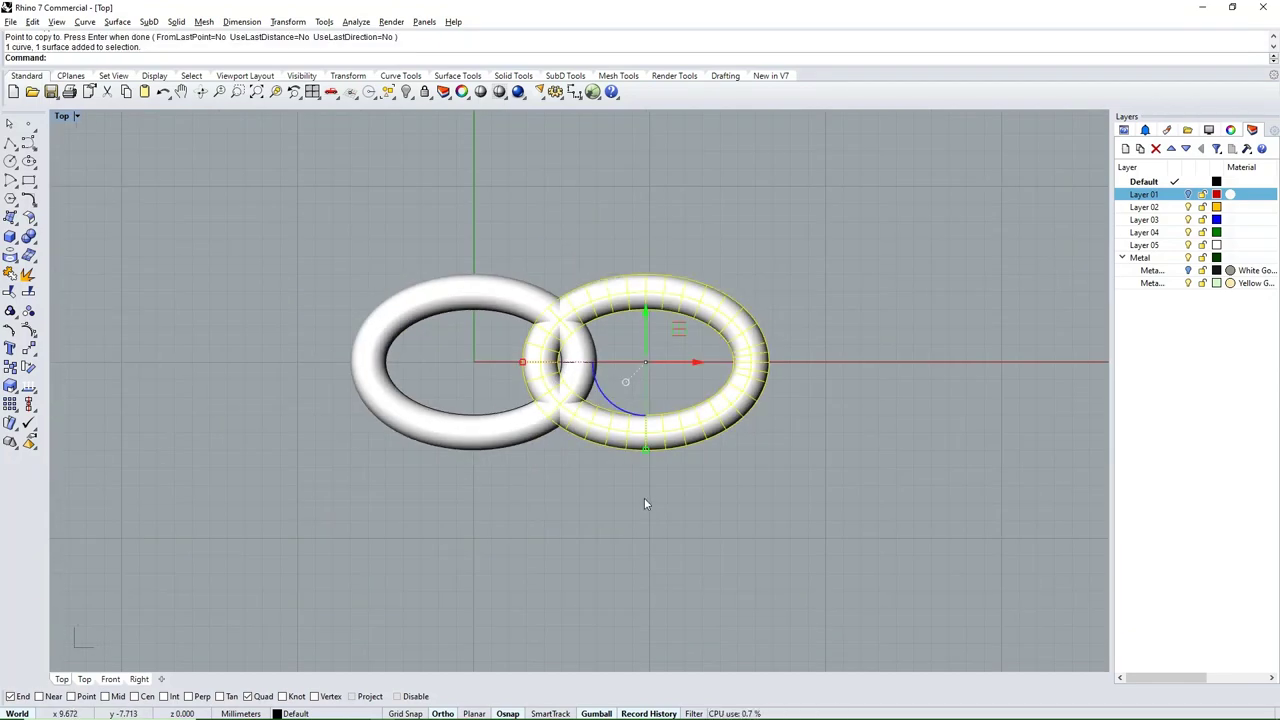
{"action": "key", "text": "ctrl+F4"}
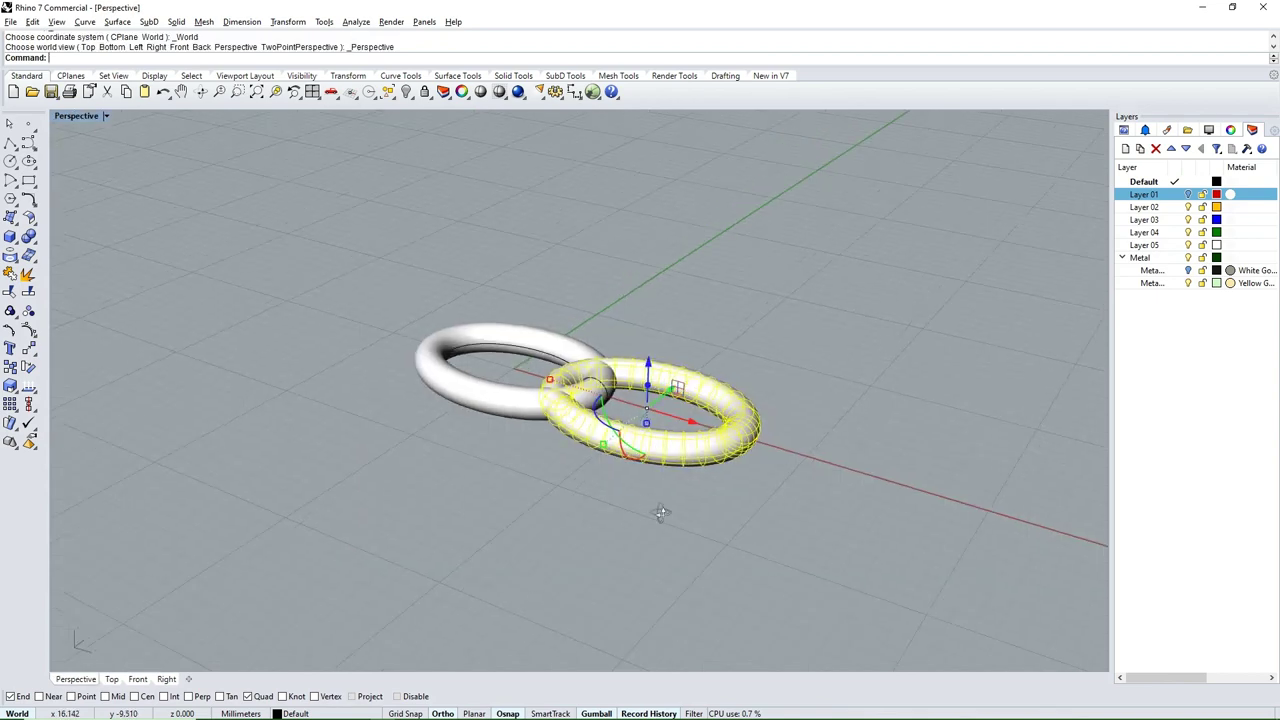
Step: Rotate the second ring 90° with the gumball so it stands upright through the first
{"action": "right_click_drag", "start_coordinate": [644, 498], "coordinate": [636, 499]}
{"action": "scroll", "coordinate": [636, 499], "scroll_direction": "up", "scroll_amount": 3}
{"action": "scroll", "coordinate": [622, 457], "scroll_direction": "up", "scroll_amount": 2}
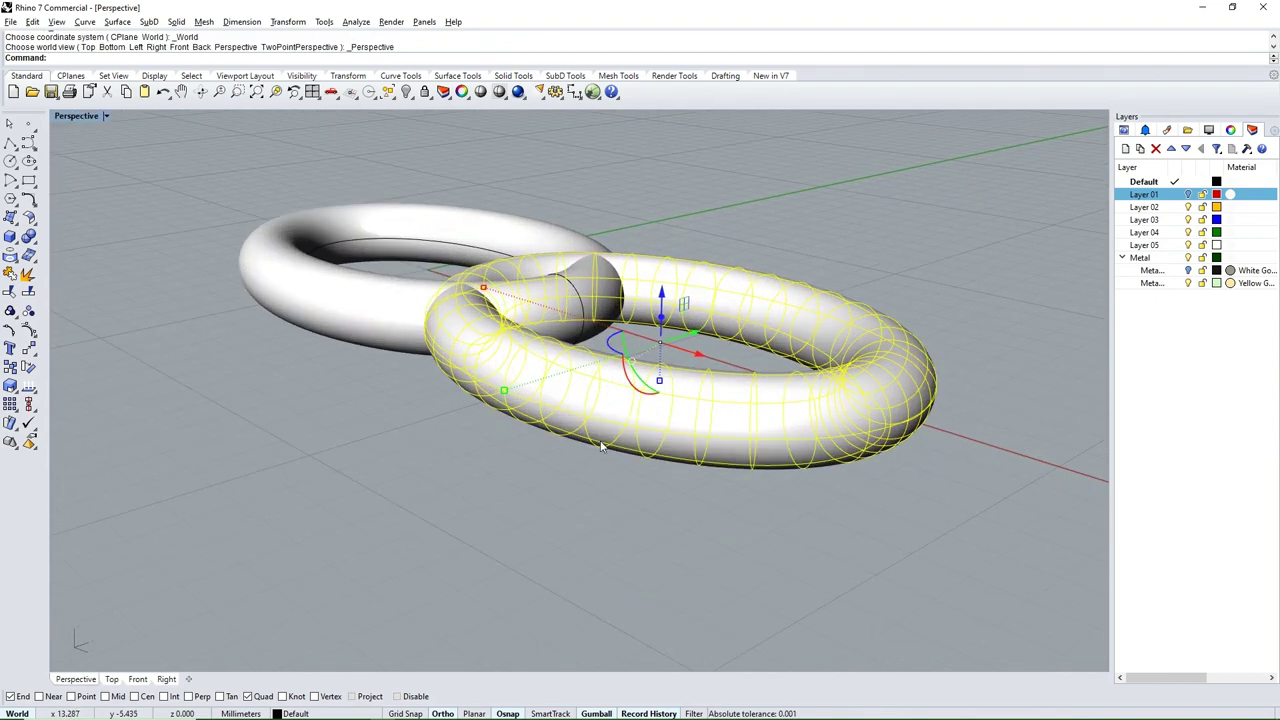
{"action": "left_click", "coordinate": [638, 392]}
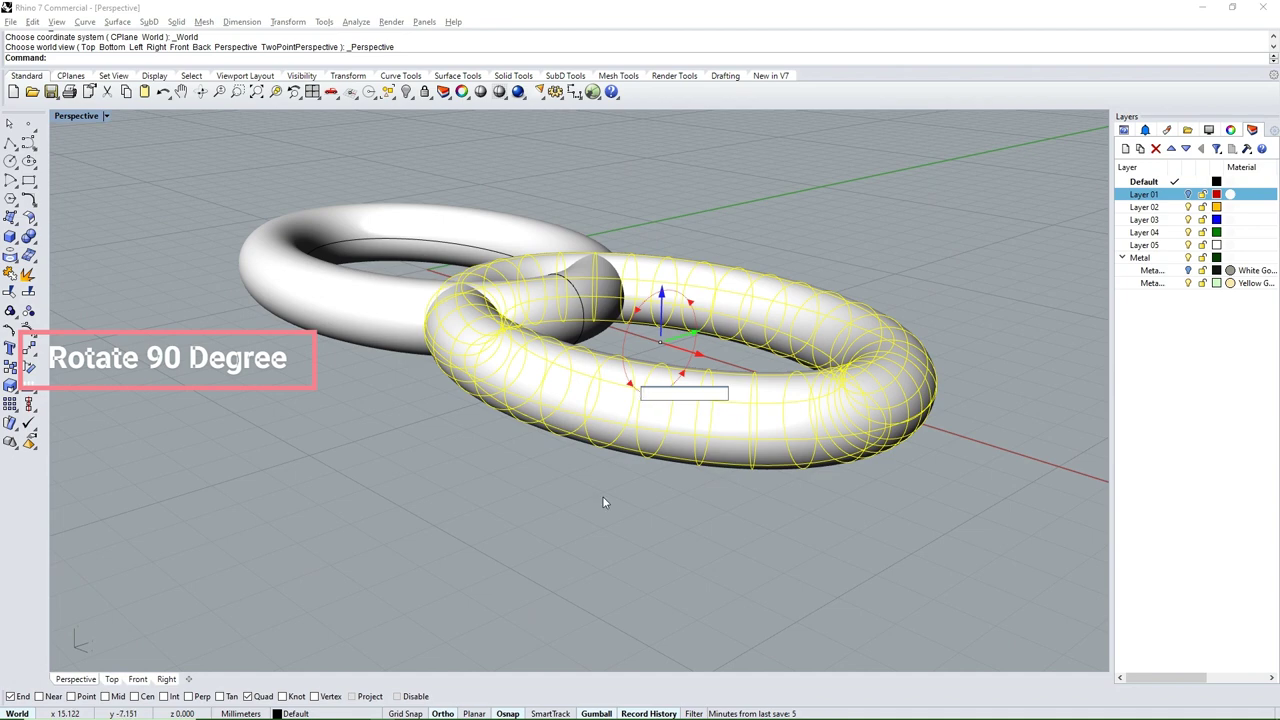
{"action": "type", "text": "90"}
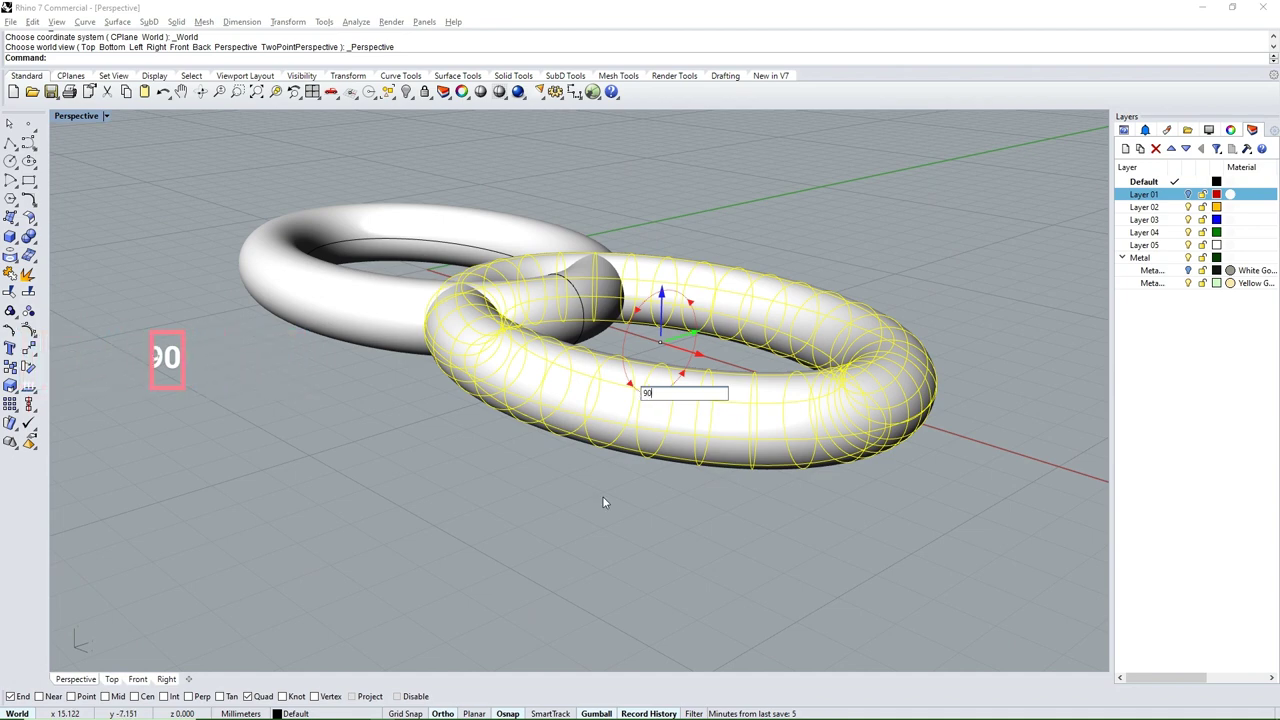
{"action": "key", "text": "Return"}
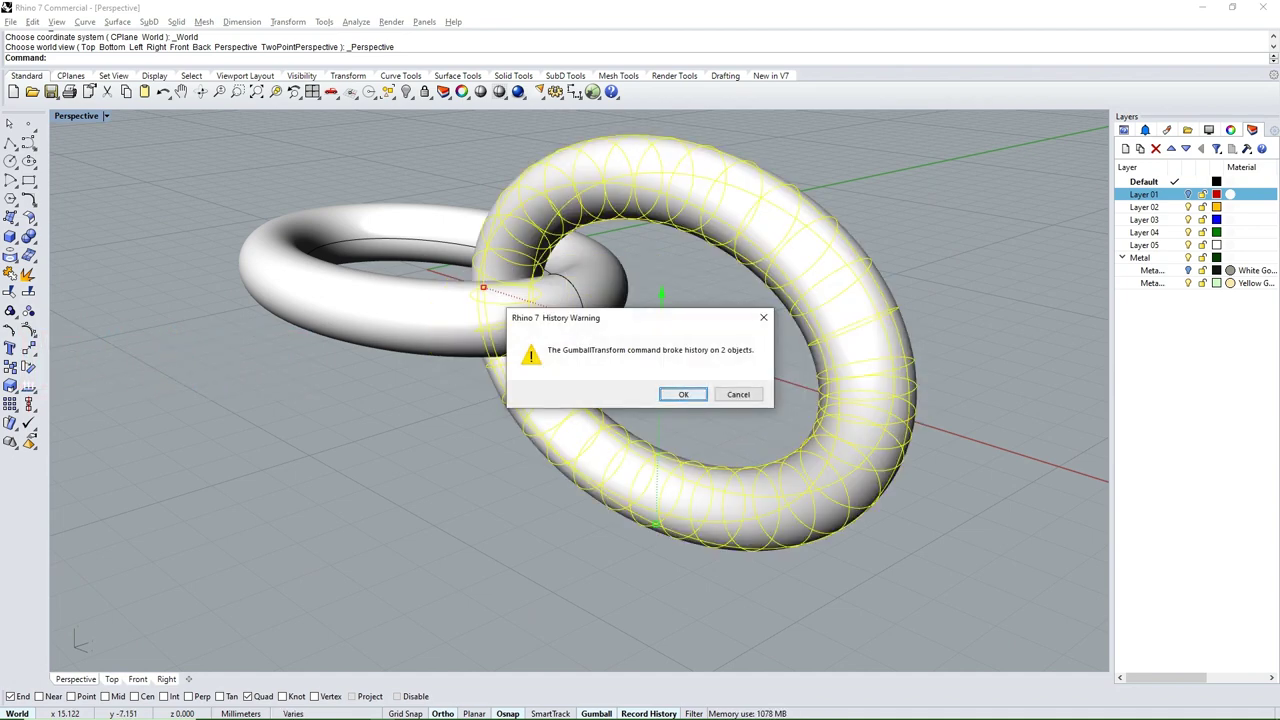
{"action": "key", "text": "Return"}
{"action": "scroll", "coordinate": [495, 423], "scroll_direction": "down", "scroll_amount": 3}
{"action": "left_click", "coordinate": [765, 399]}
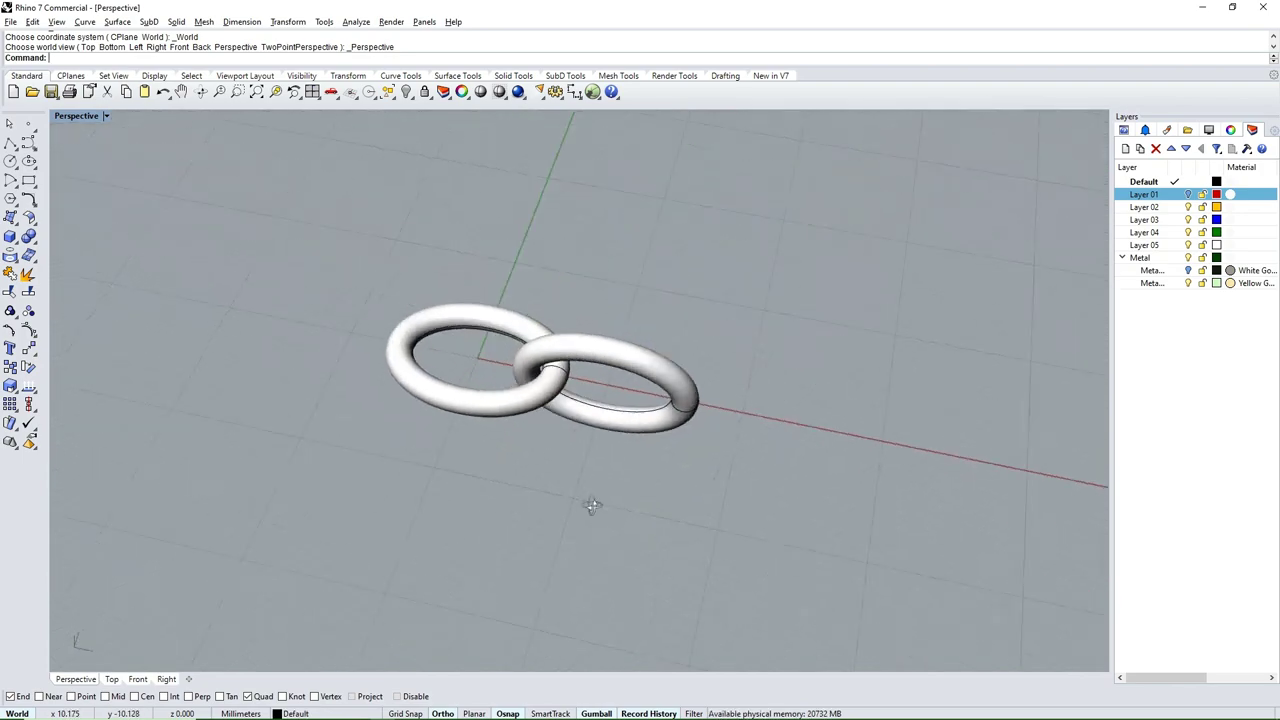
{"action": "mouse_move", "coordinate": [592, 505]}
{"action": "right_mouse_down"}
{"action": "mouse_move", "coordinate": [920, 429]}
{"action": "mouse_move", "coordinate": [586, 434]}
{"action": "mouse_move", "coordinate": [470, 386]}
{"action": "mouse_move", "coordinate": [631, 486]}
{"action": "right_mouse_up"}
Step: In Top view, copy the flat ring to the right so it sits over the upright link
{"action": "key", "text": "ctrl+F1"}
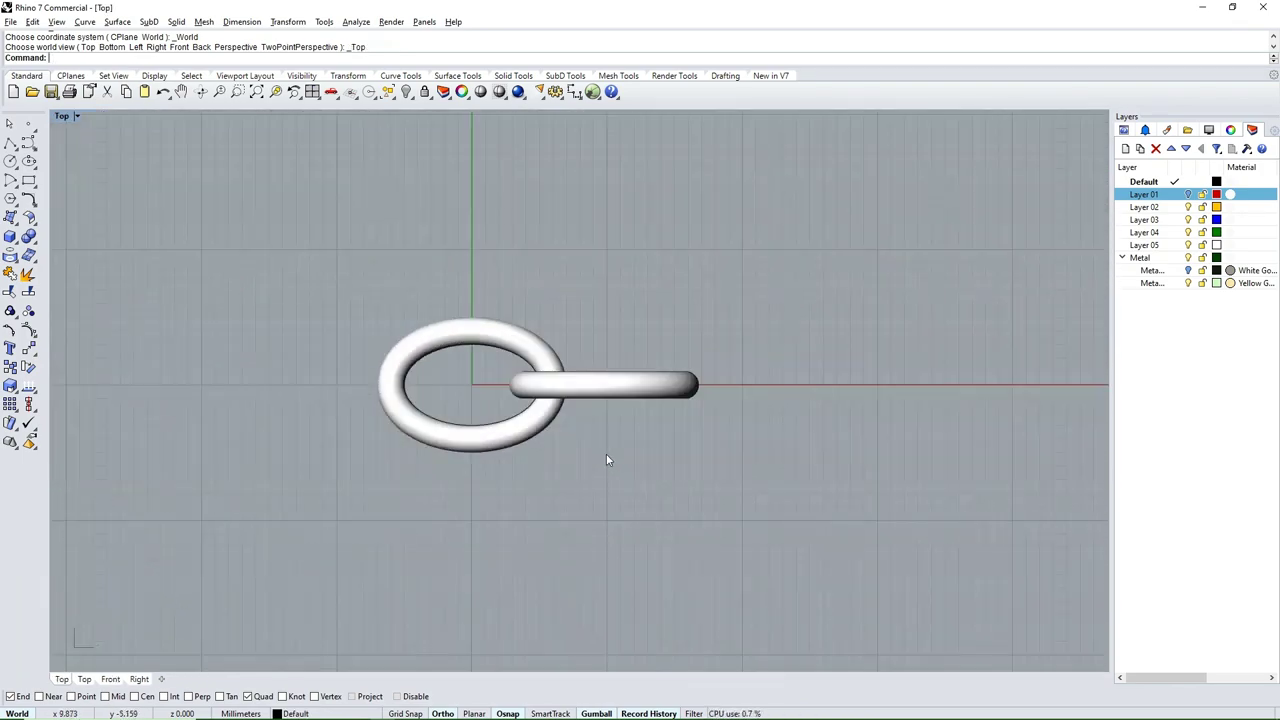
{"action": "scroll", "coordinate": [537, 369], "scroll_direction": "down", "scroll_amount": 3}
{"action": "scroll", "coordinate": [537, 369], "scroll_direction": "up", "scroll_amount": 4}
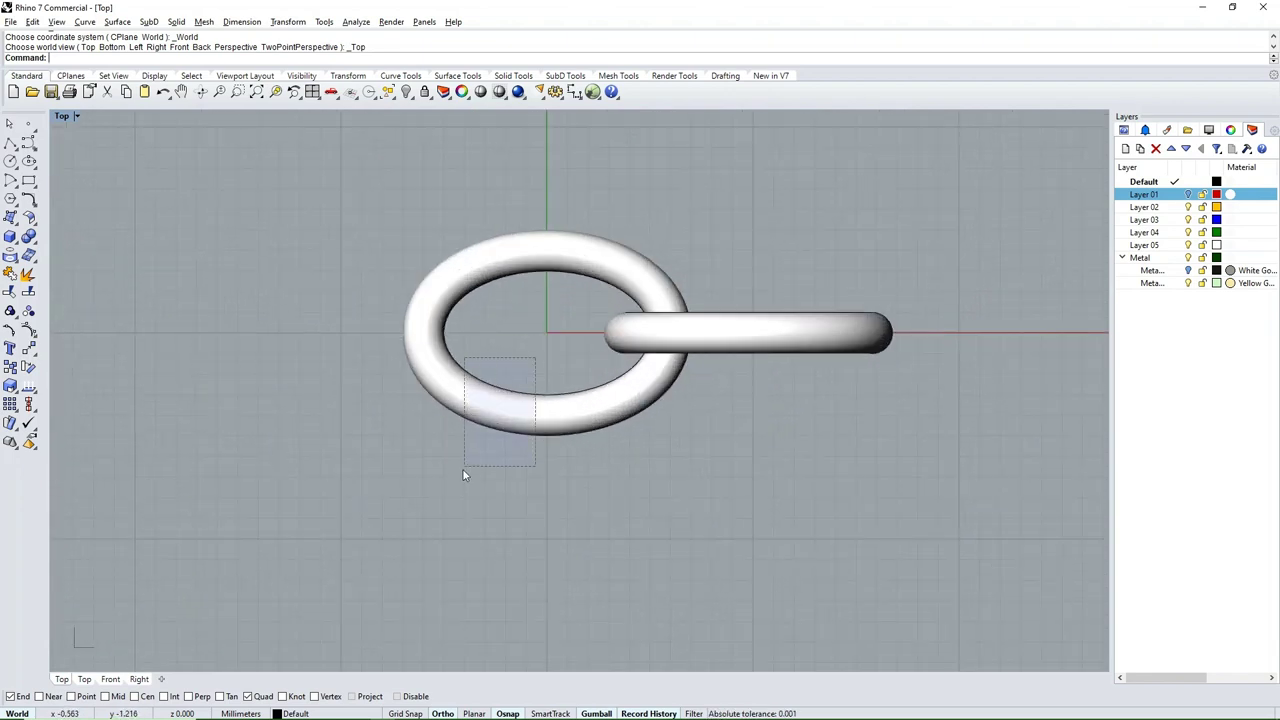
{"action": "left_click", "coordinate": [497, 390]}
{"action": "left_click", "coordinate": [10, 368]}
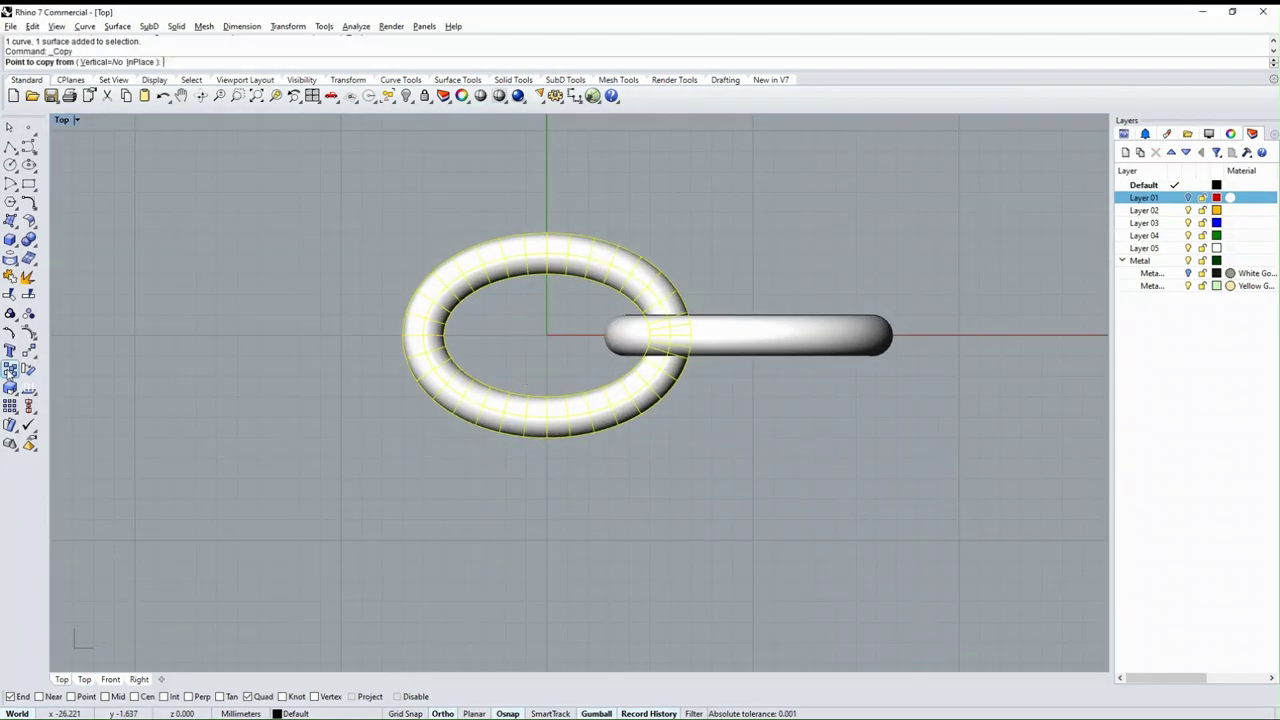
{"action": "left_click", "coordinate": [502, 508]}
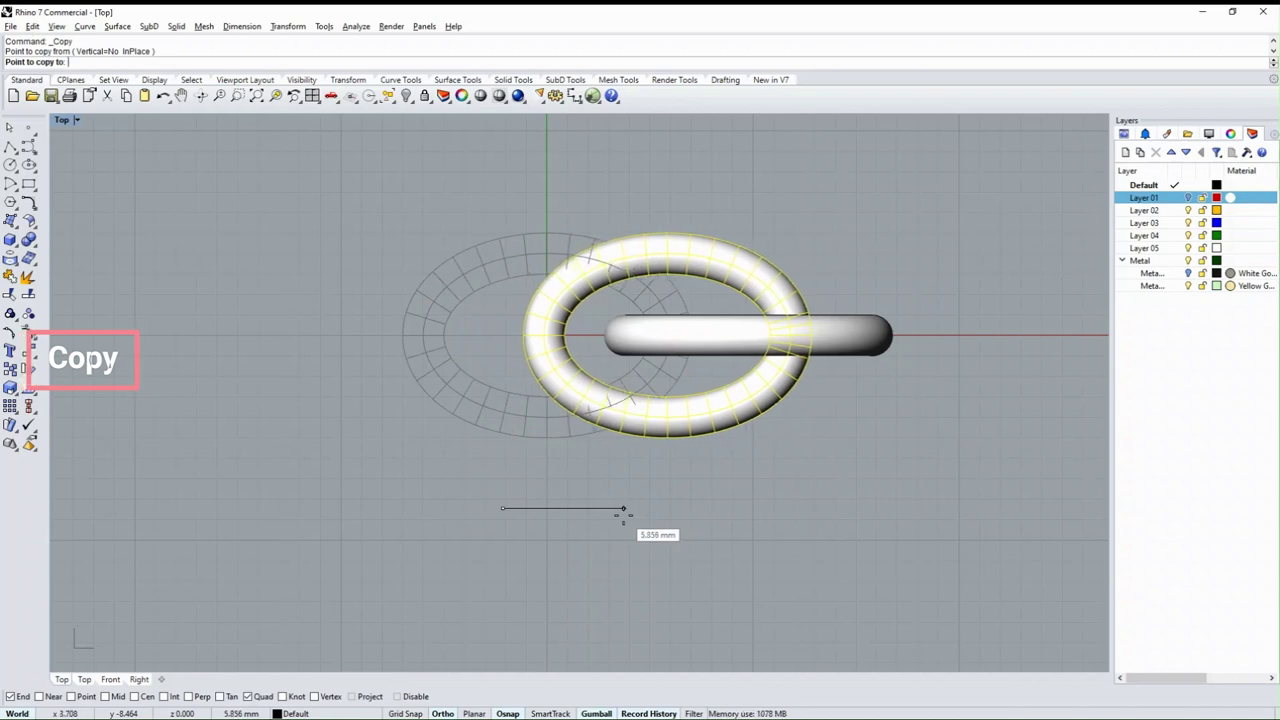
{"action": "left_click", "coordinate": [622, 510]}
{"action": "key", "text": "Return"}
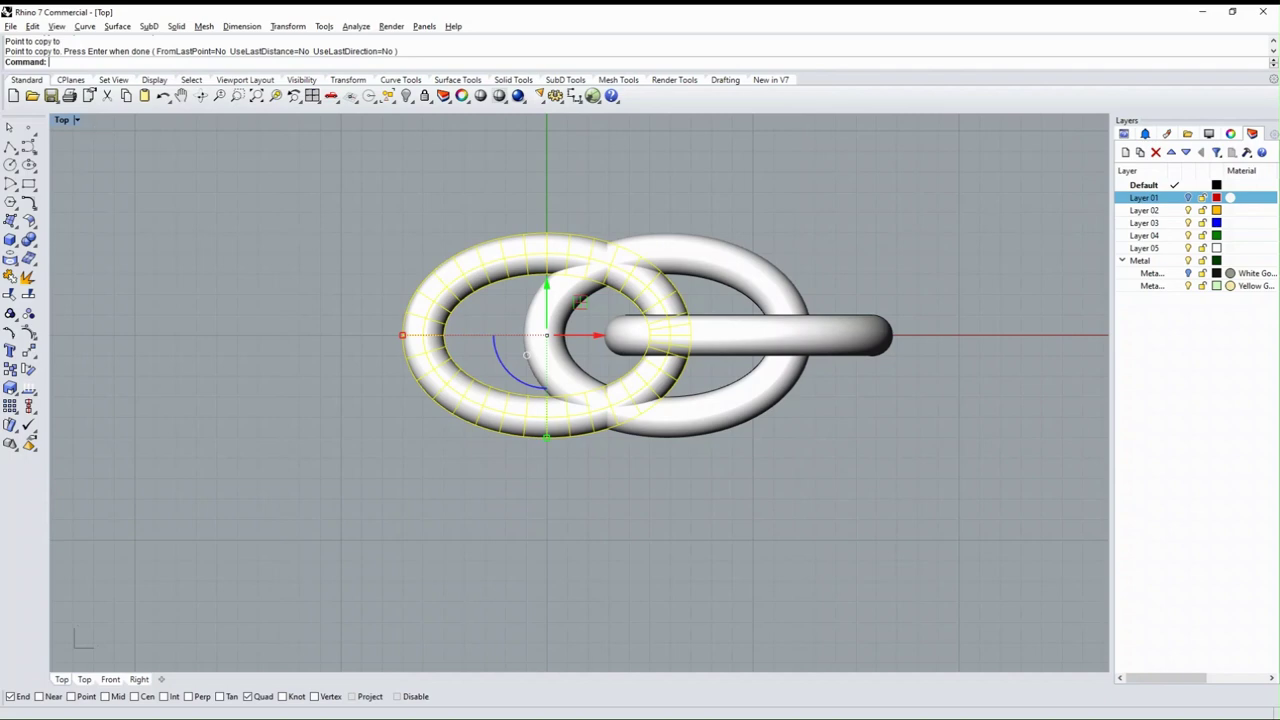
Step: Switch to Ghosted display and nudge the new ring slightly along its length
{"action": "key", "text": "ctrl+alt+g"}
{"action": "key", "text": "Escape"}
{"action": "scroll", "coordinate": [565, 378], "scroll_direction": "up", "scroll_amount": 2}
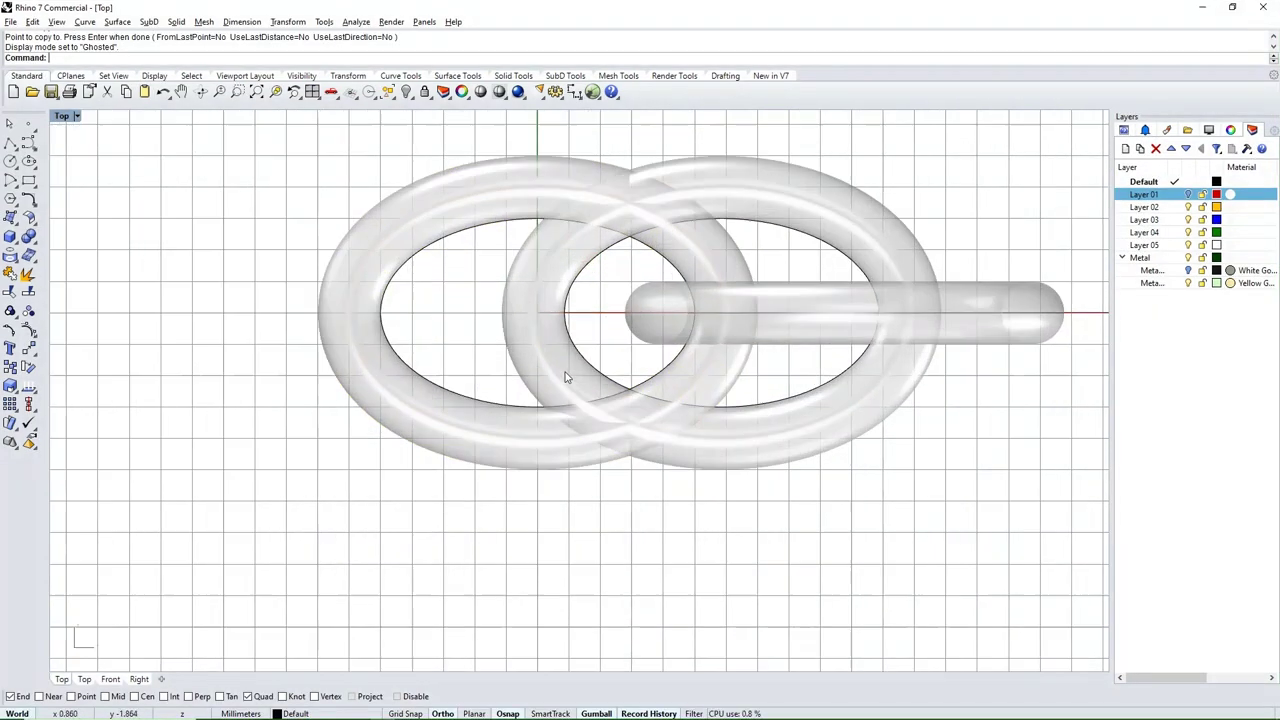
{"action": "left_click", "coordinate": [518, 372]}
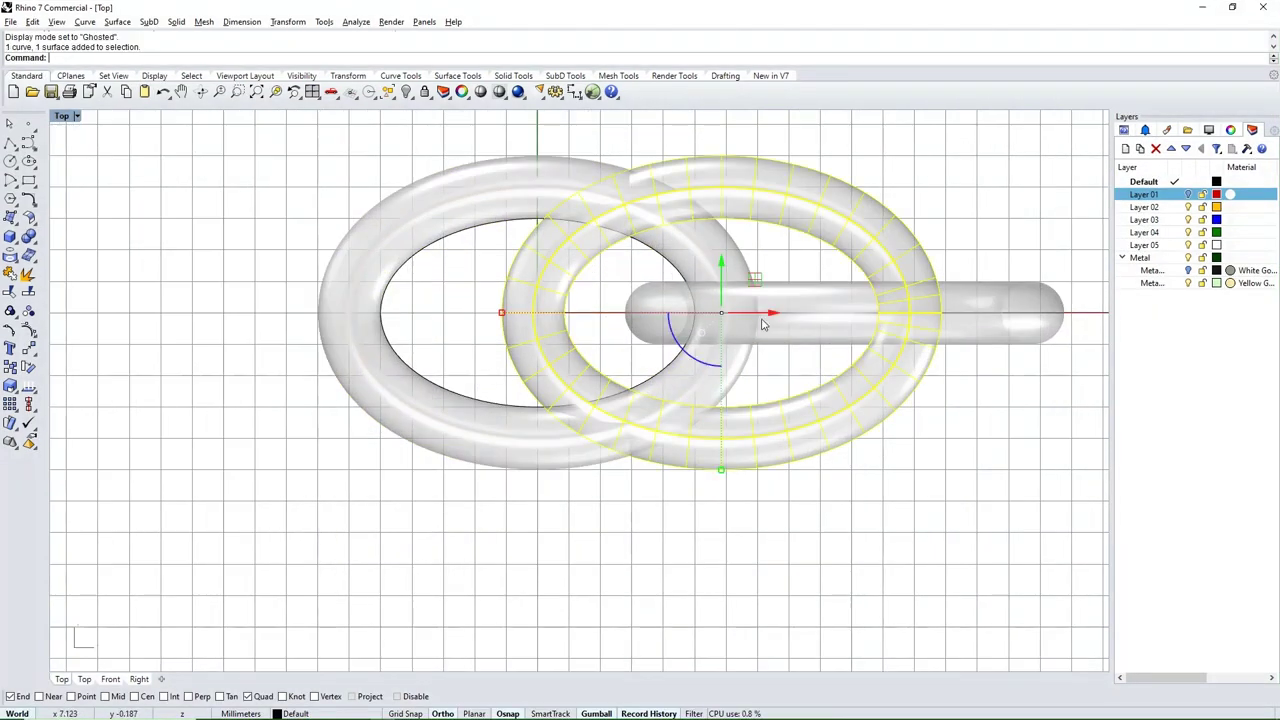
{"action": "left_click_drag", "start_coordinate": [770, 314], "coordinate": [775, 318]}
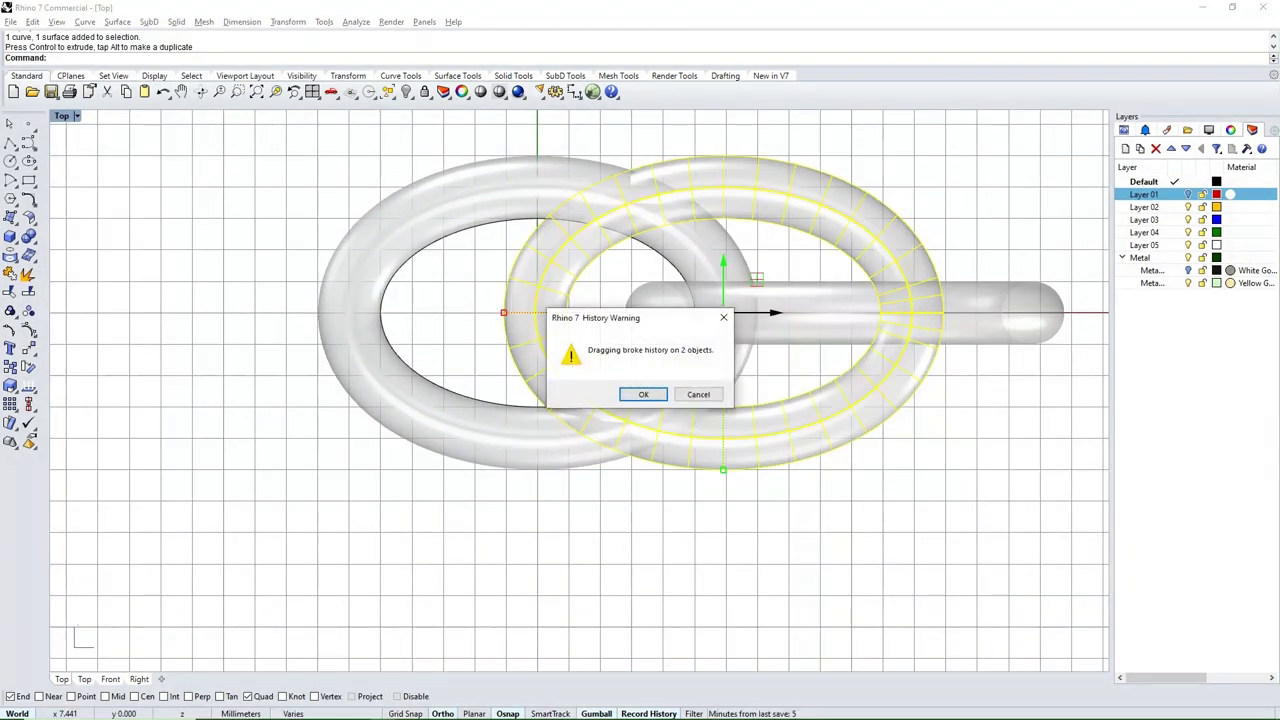
{"action": "left_click", "coordinate": [643, 394]}
{"action": "left_click", "coordinate": [817, 523]}
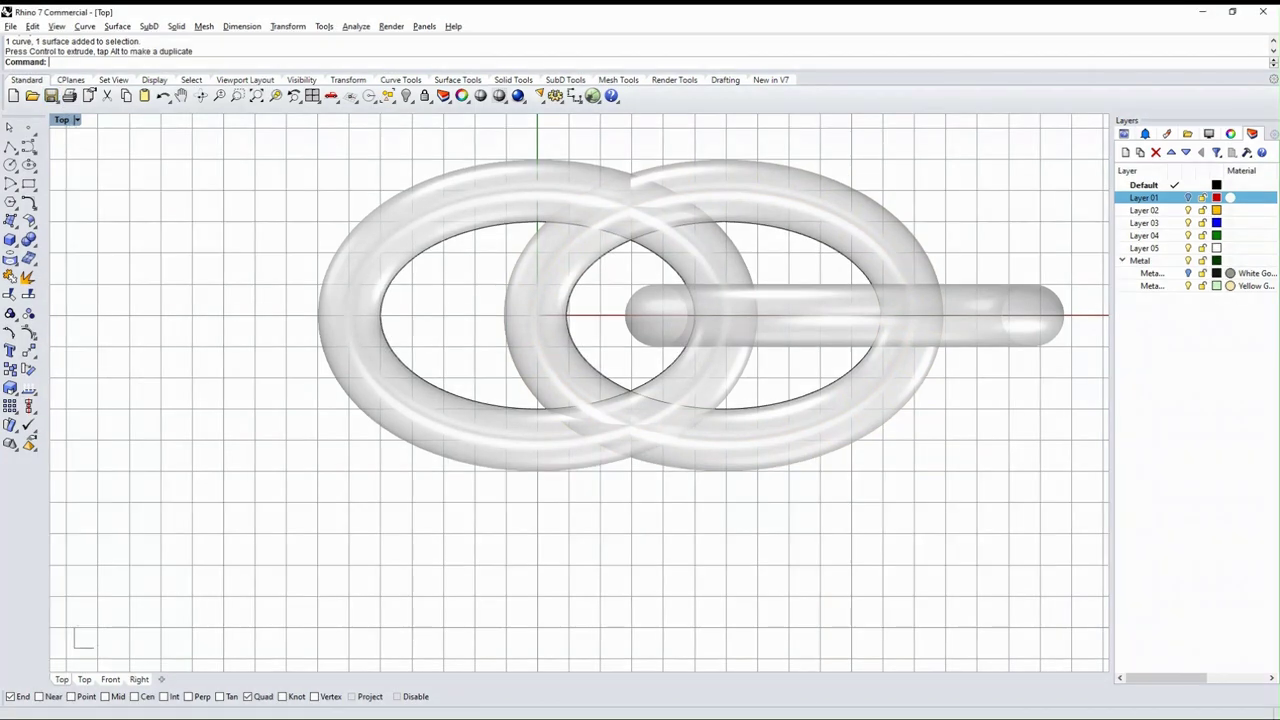
Step: Restore Shaded display, select the third ring and view it in Perspective
{"action": "key", "text": "ctrl+alt+s"}
{"action": "scroll", "coordinate": [491, 423], "scroll_direction": "down", "scroll_amount": 3}
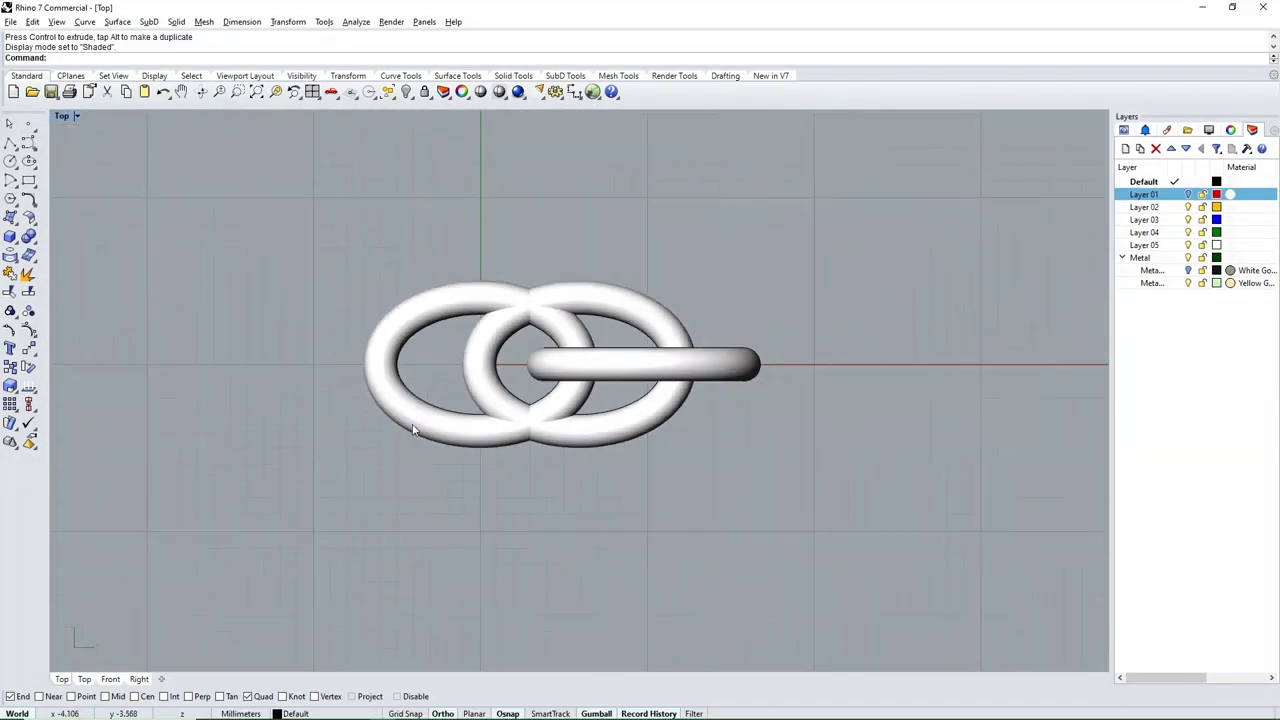
{"action": "scroll", "coordinate": [414, 429], "scroll_direction": "down", "scroll_amount": 2}
{"action": "scroll", "coordinate": [580, 403], "scroll_direction": "up", "scroll_amount": 3}
{"action": "left_click_drag", "start_coordinate": [580, 403], "coordinate": [560, 479]}
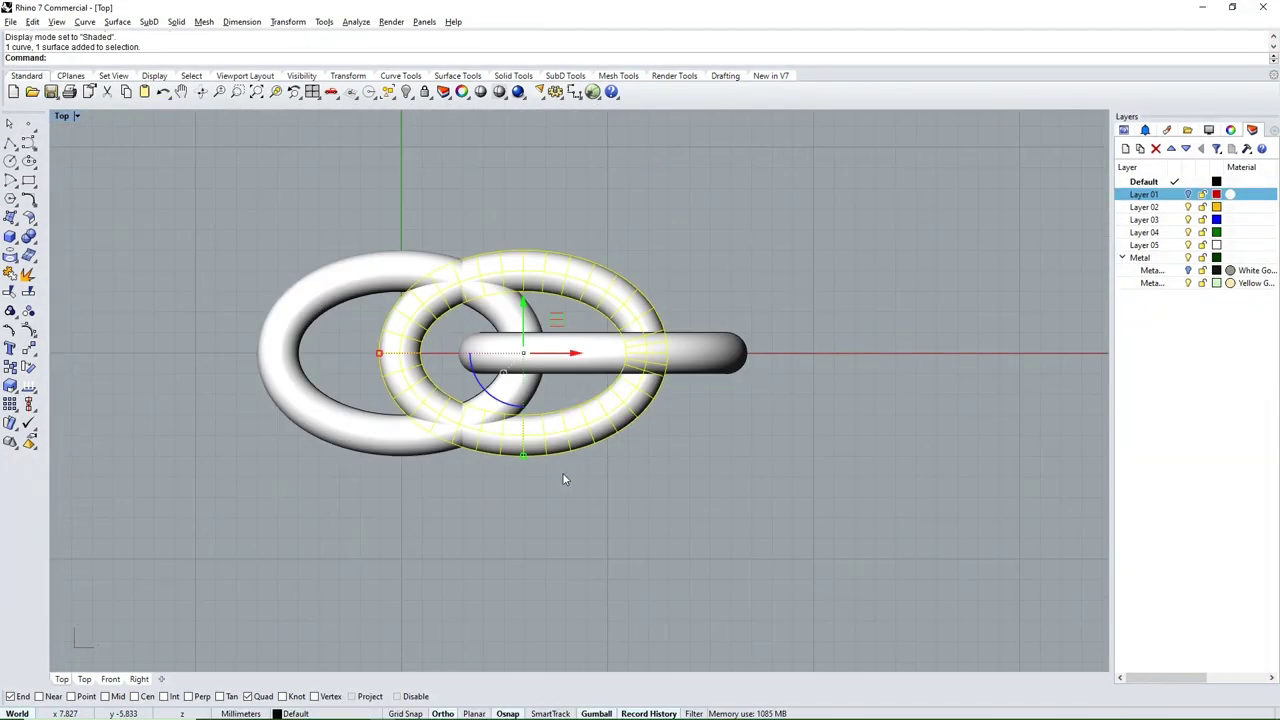
{"action": "type", "text": "P"}
{"action": "key", "text": "ctrl+F4"}
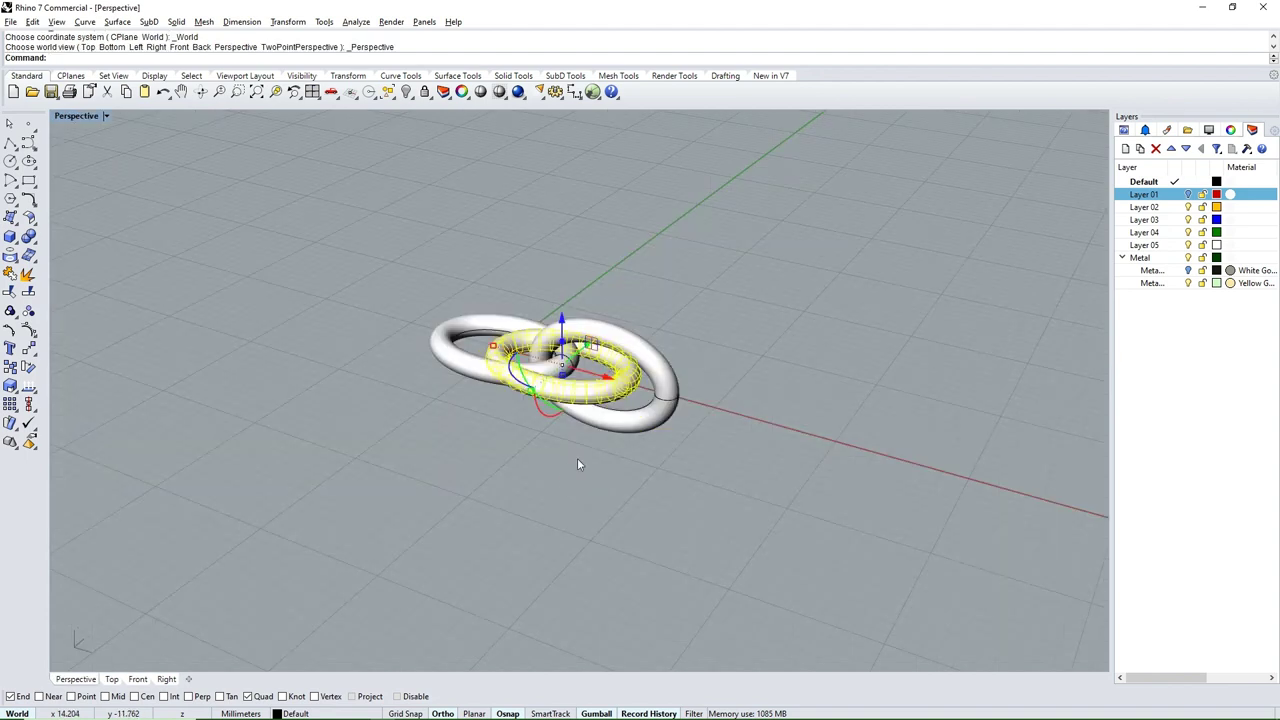
{"action": "scroll", "coordinate": [600, 480], "scroll_direction": "up", "scroll_amount": 2}
{"action": "mouse_move", "coordinate": [622, 494]}
{"action": "right_mouse_down"}
{"action": "mouse_move", "coordinate": [574, 477]}
{"action": "mouse_move", "coordinate": [564, 424]}
{"action": "right_mouse_up"}
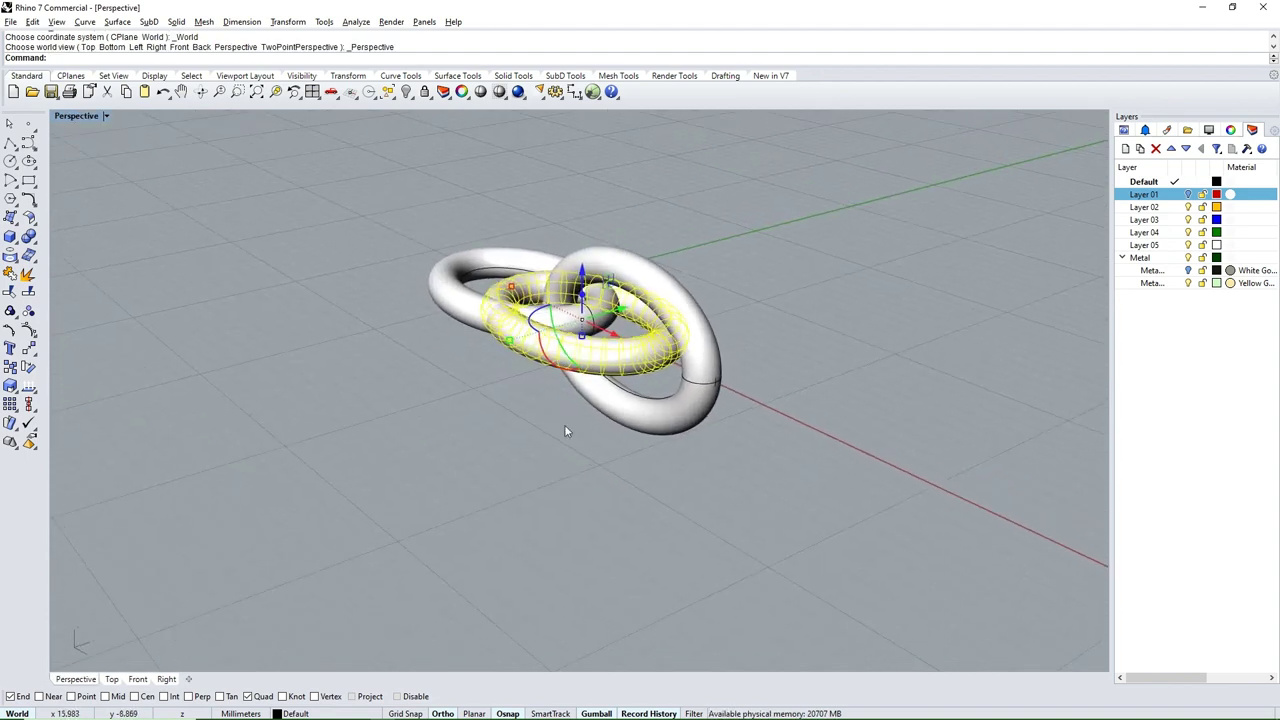
Step: Tilt the third ring 45° using the gumball rotation arc
{"action": "left_click", "coordinate": [548, 366]}
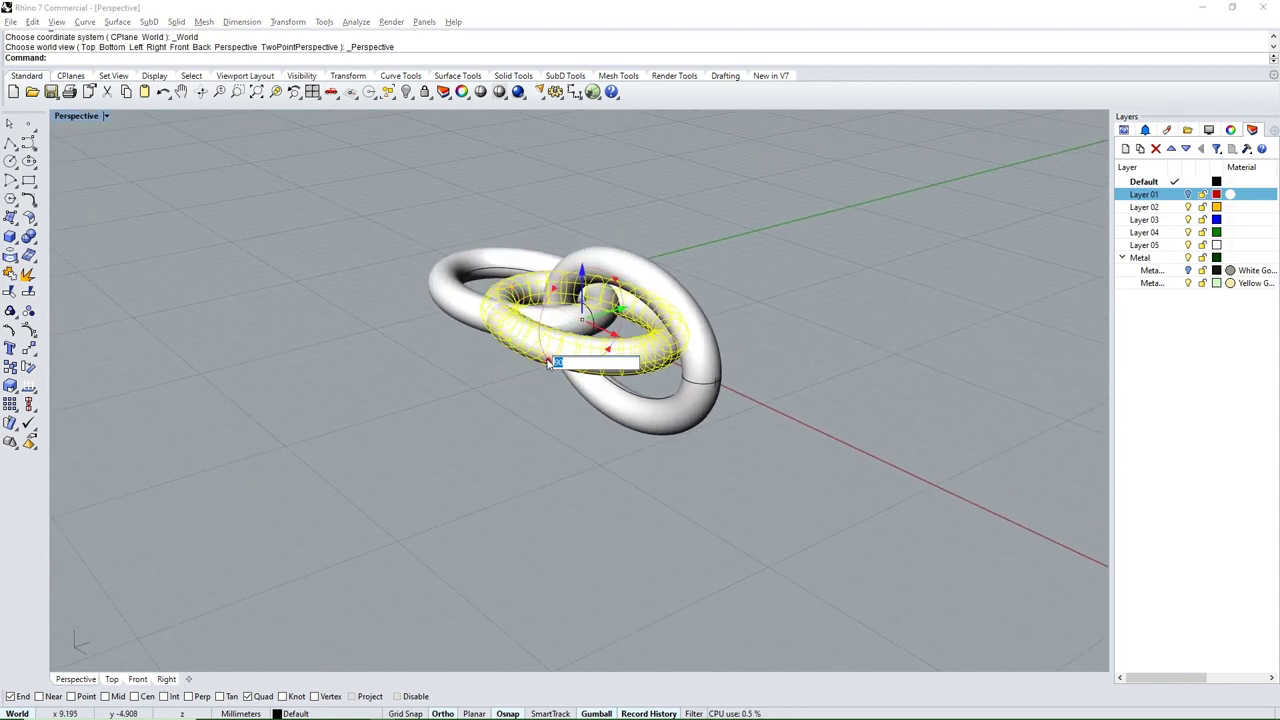
{"action": "key", "text": "Return"}
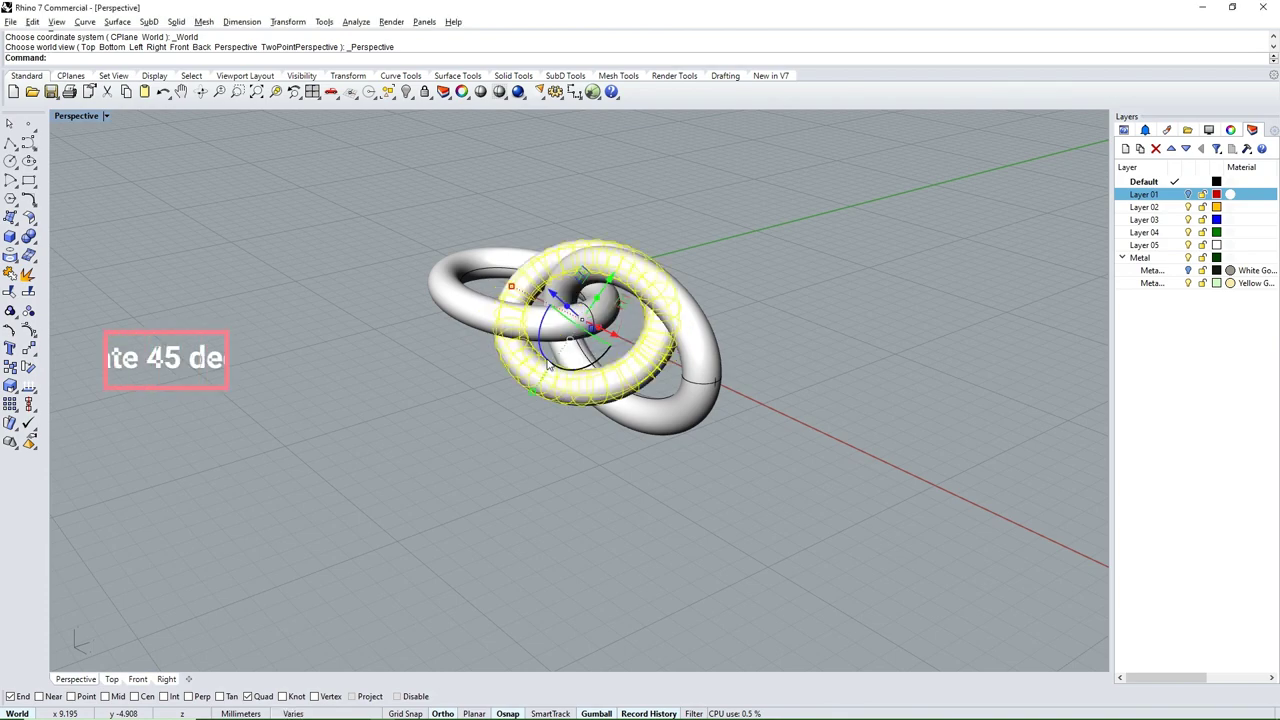
{"action": "left_click", "coordinate": [497, 457]}
{"action": "mouse_move", "coordinate": [380, 386]}
{"action": "right_mouse_down"}
{"action": "mouse_move", "coordinate": [688, 449]}
{"action": "mouse_move", "coordinate": [763, 420]}
{"action": "mouse_move", "coordinate": [580, 457]}
{"action": "mouse_move", "coordinate": [526, 503]}
{"action": "mouse_move", "coordinate": [519, 484]}
{"action": "right_mouse_up"}
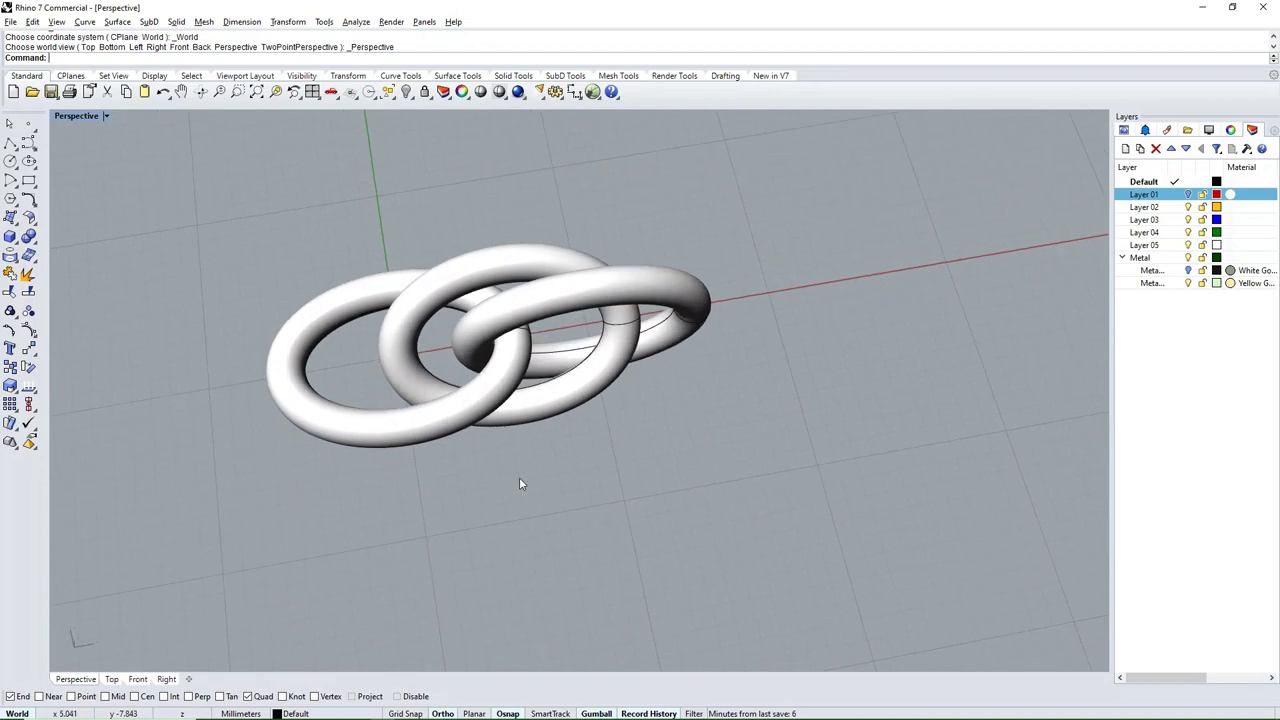
{"action": "left_click", "coordinate": [333, 407]}
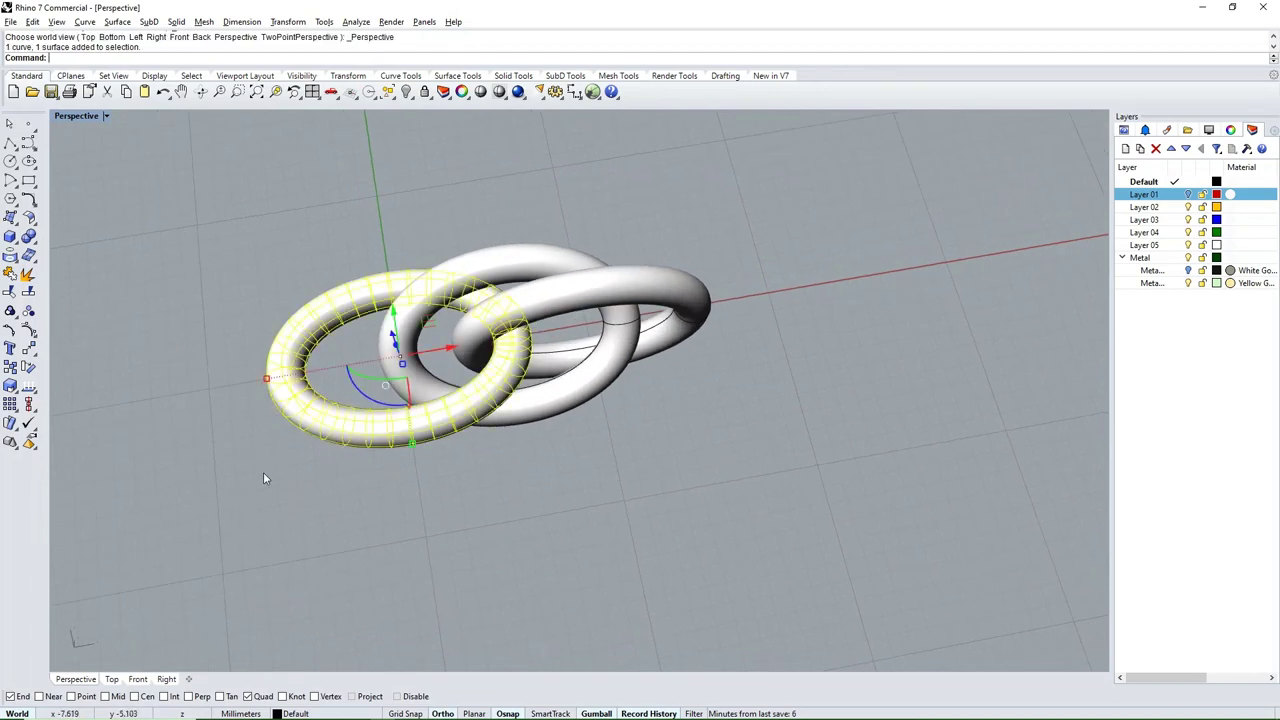
Step: Put the first ring on yellow Layer 02 and the upright link on blue Layer 03
{"action": "left_click", "coordinate": [1174, 207]}
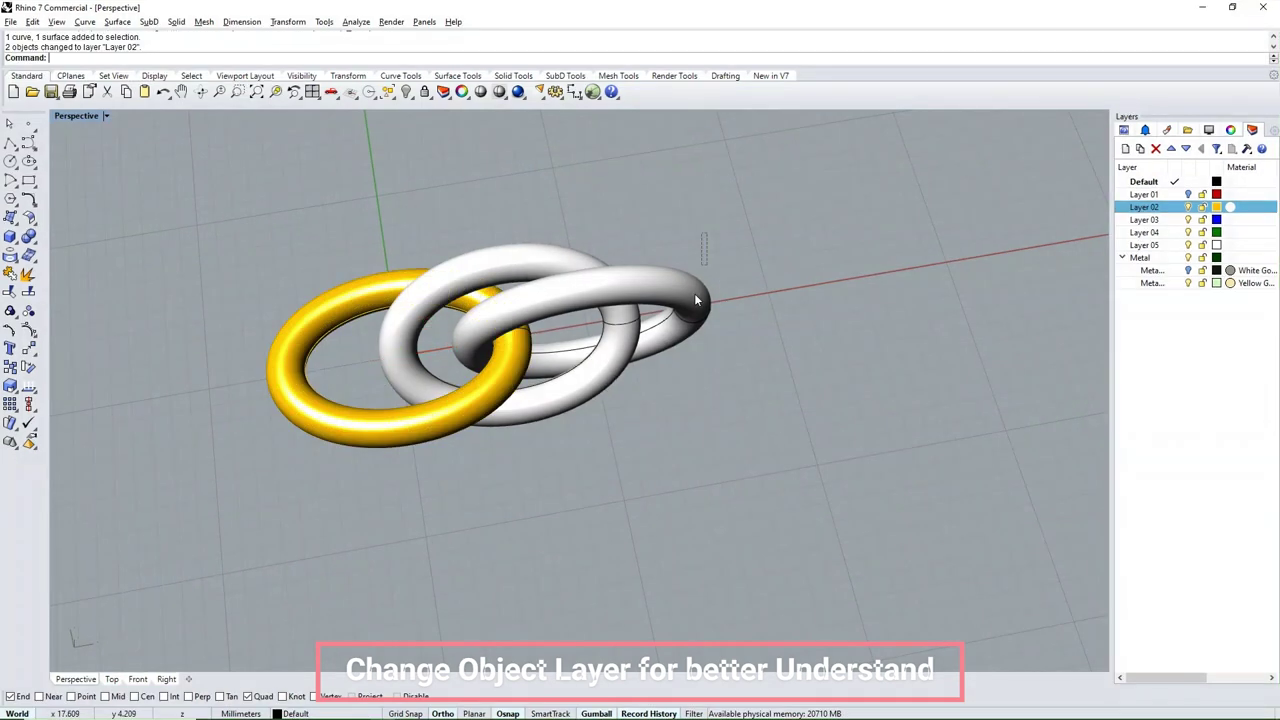
{"action": "left_click", "coordinate": [695, 298]}
{"action": "left_click", "coordinate": [1144, 219]}
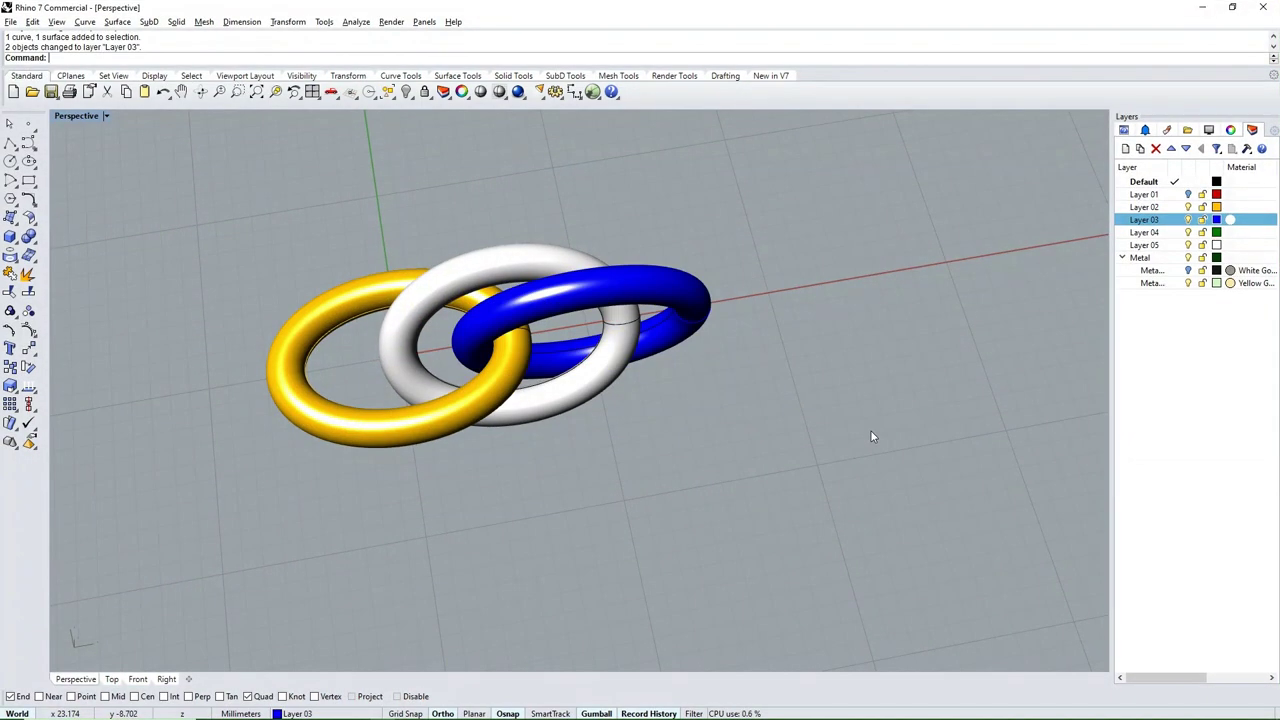
{"action": "mouse_move", "coordinate": [871, 434]}
{"action": "right_mouse_down"}
{"action": "mouse_move", "coordinate": [629, 409]}
{"action": "mouse_move", "coordinate": [429, 317]}
{"action": "mouse_move", "coordinate": [380, 268]}
{"action": "mouse_move", "coordinate": [329, 280]}
{"action": "mouse_move", "coordinate": [488, 286]}
{"action": "right_mouse_up"}
{"action": "scroll", "coordinate": [488, 286], "scroll_direction": "up", "scroll_amount": 3}
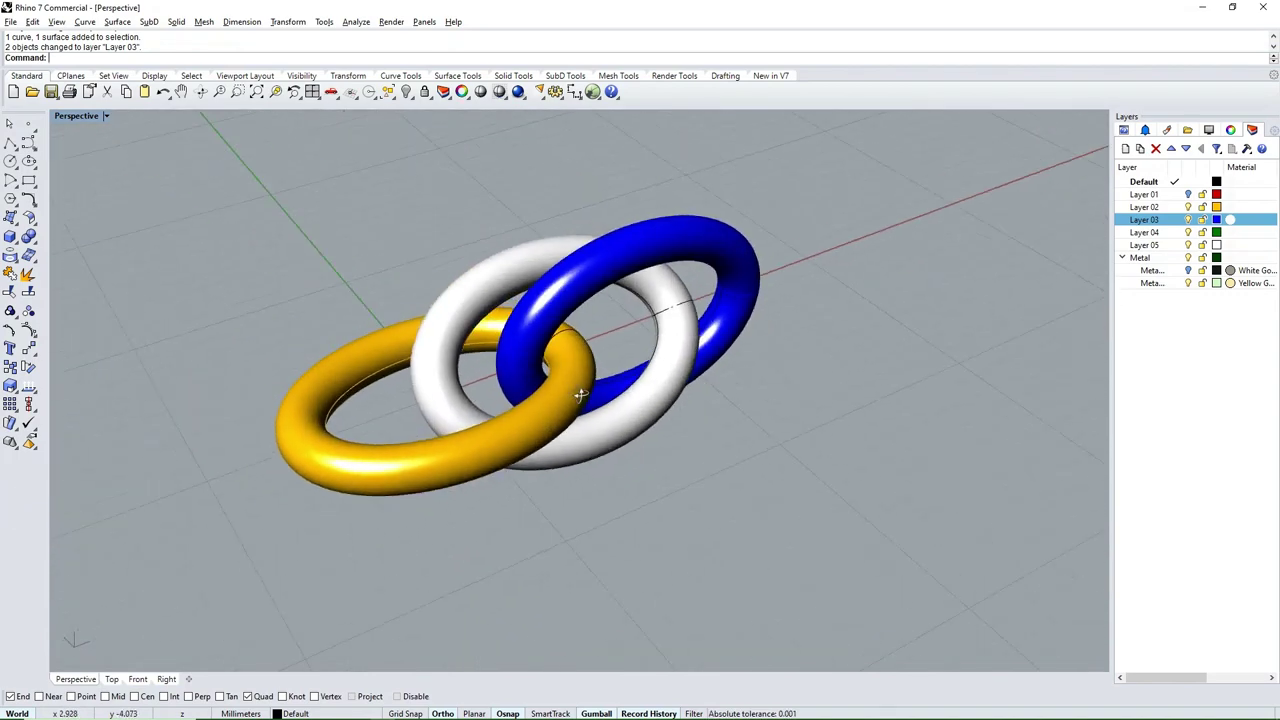
{"action": "mouse_move", "coordinate": [516, 368]}
{"action": "right_mouse_down"}
{"action": "mouse_move", "coordinate": [697, 365]}
{"action": "mouse_move", "coordinate": [470, 432]}
{"action": "mouse_move", "coordinate": [502, 439]}
{"action": "right_mouse_up"}
{"action": "type", "text": "T"}
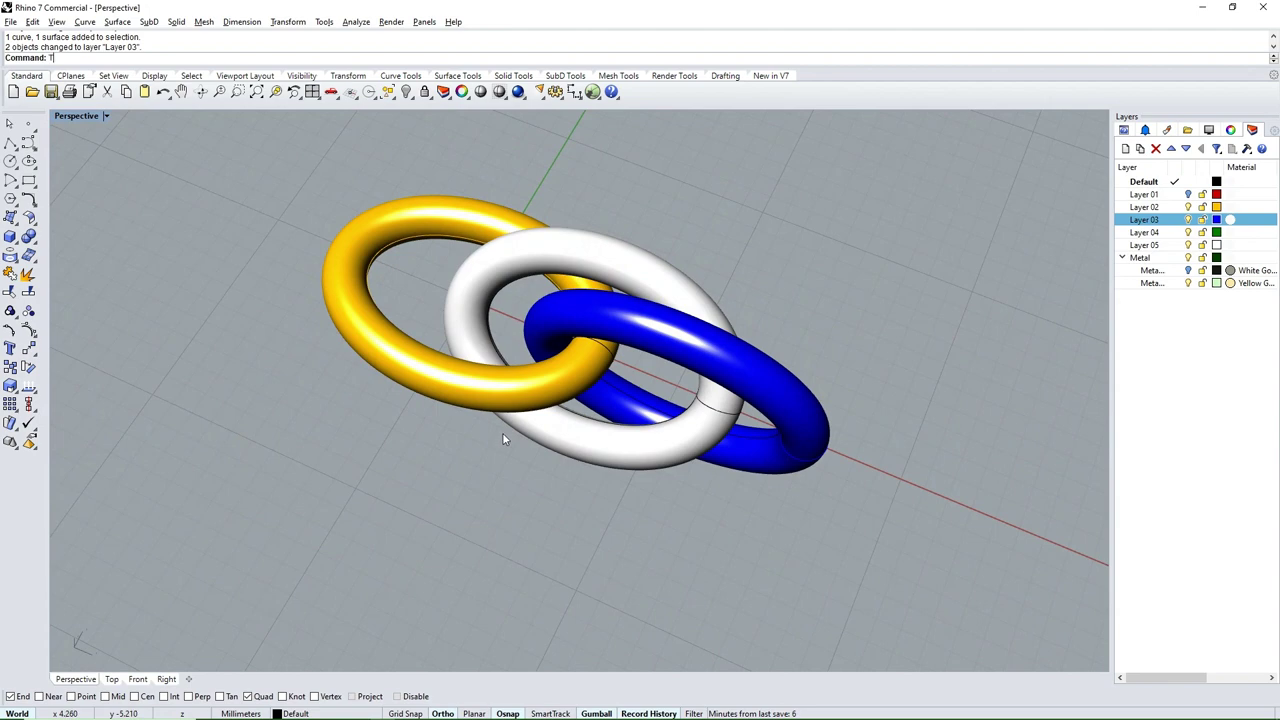
{"action": "type", "text": "op"}
{"action": "key", "text": "Return"}
{"action": "scroll", "coordinate": [640, 300], "scroll_direction": "up", "scroll_amount": 1}
{"action": "scroll", "coordinate": [640, 300], "scroll_direction": "up", "scroll_amount": 2}
Step: Select the tilted middle white ring and switch to the Right view
{"action": "left_click", "coordinate": [610, 335]}
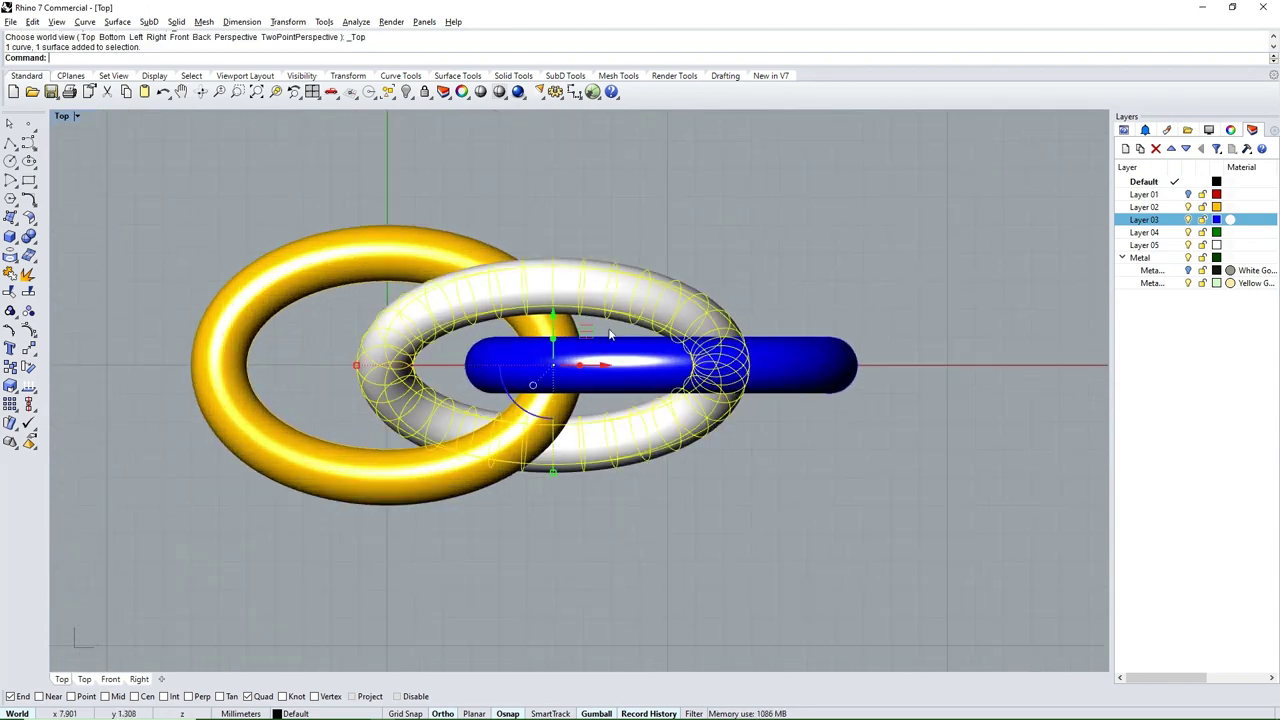
{"action": "scroll", "coordinate": [638, 250], "scroll_direction": "down", "scroll_amount": 2}
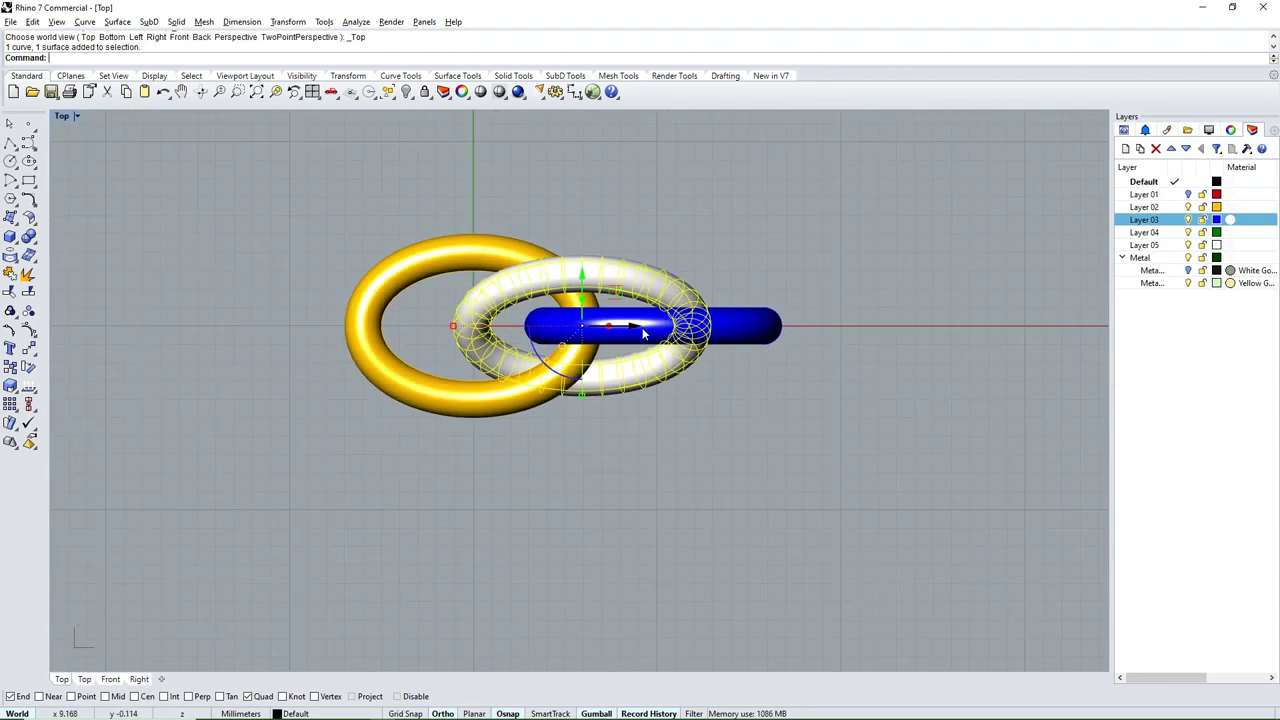
{"action": "type", "text": "r"}
{"action": "key", "text": "Return"}
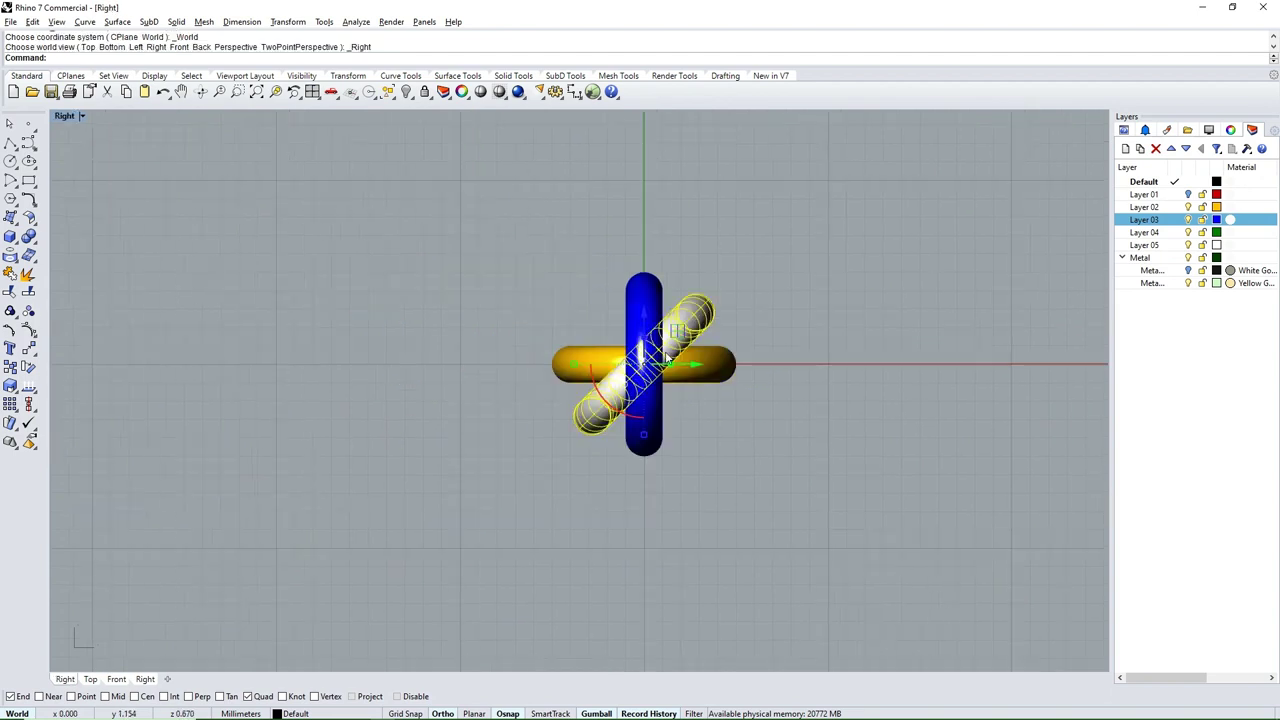
{"action": "scroll", "coordinate": [667, 360], "scroll_direction": "up", "scroll_amount": 2}
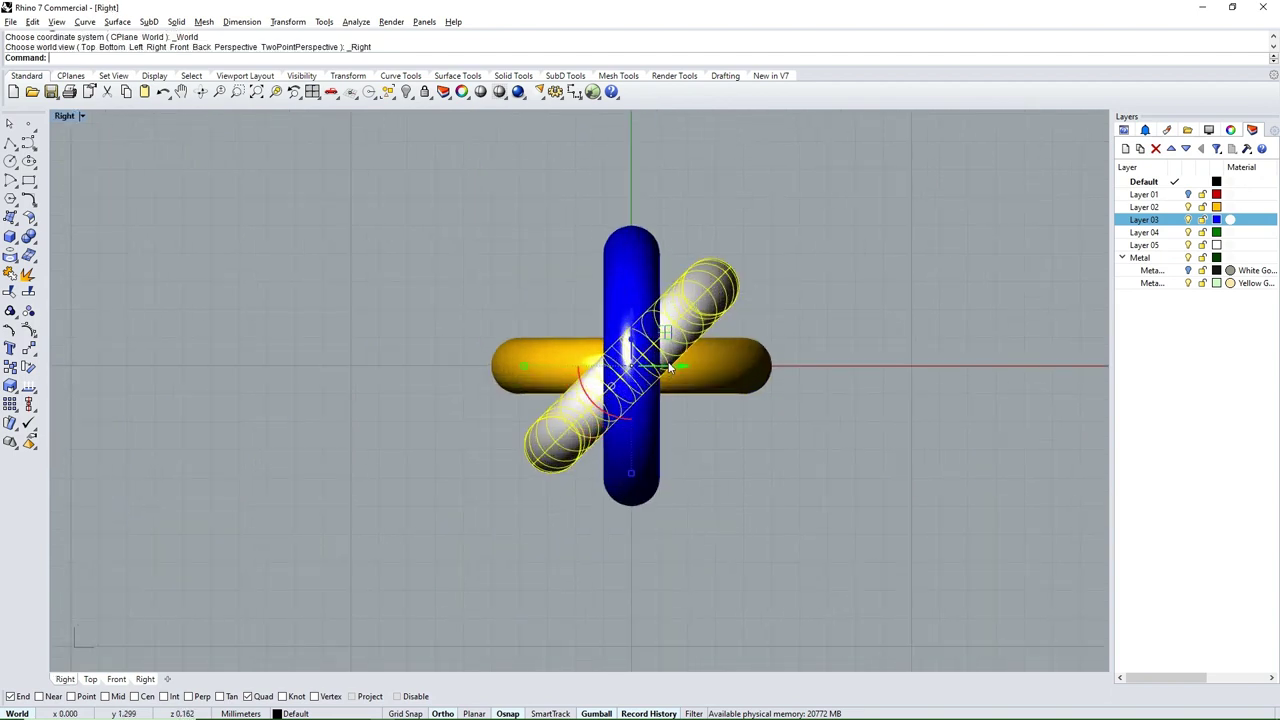
Step: Mirror the tilted ring across the vertical axis through the origin so it leans the opposite way
{"action": "left_click", "coordinate": [36, 356]}
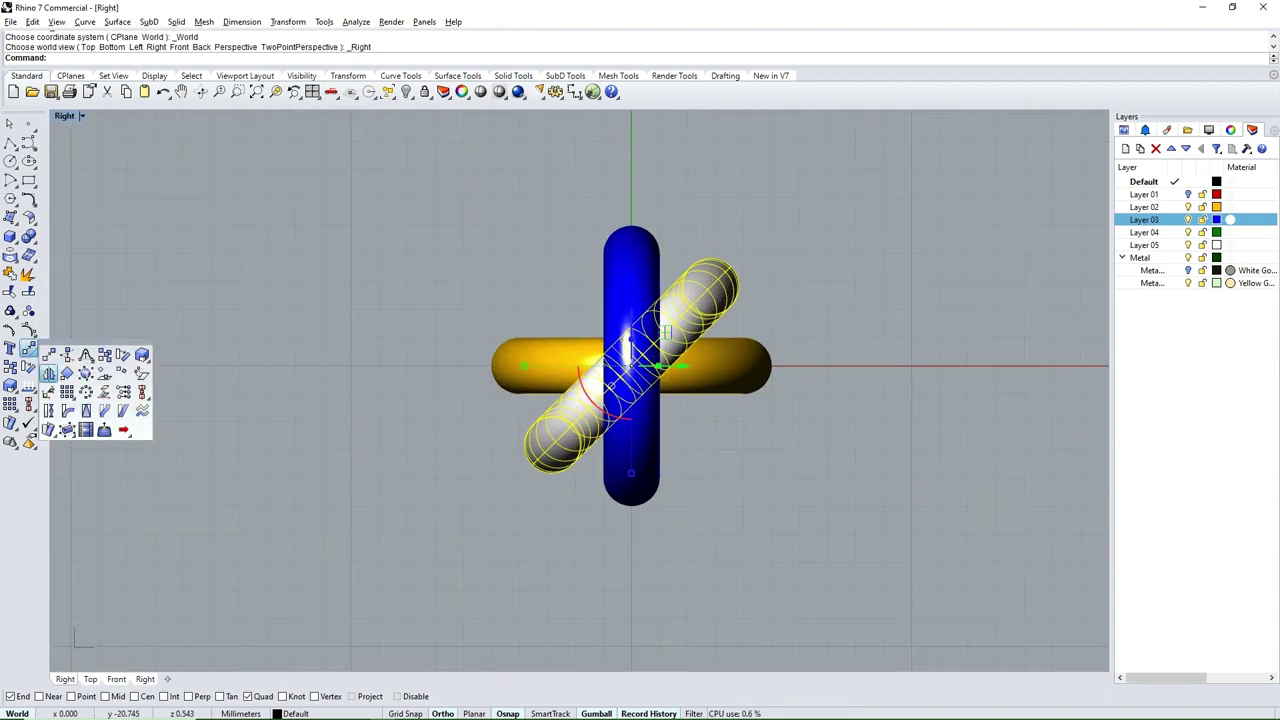
{"action": "left_click", "coordinate": [48, 373]}
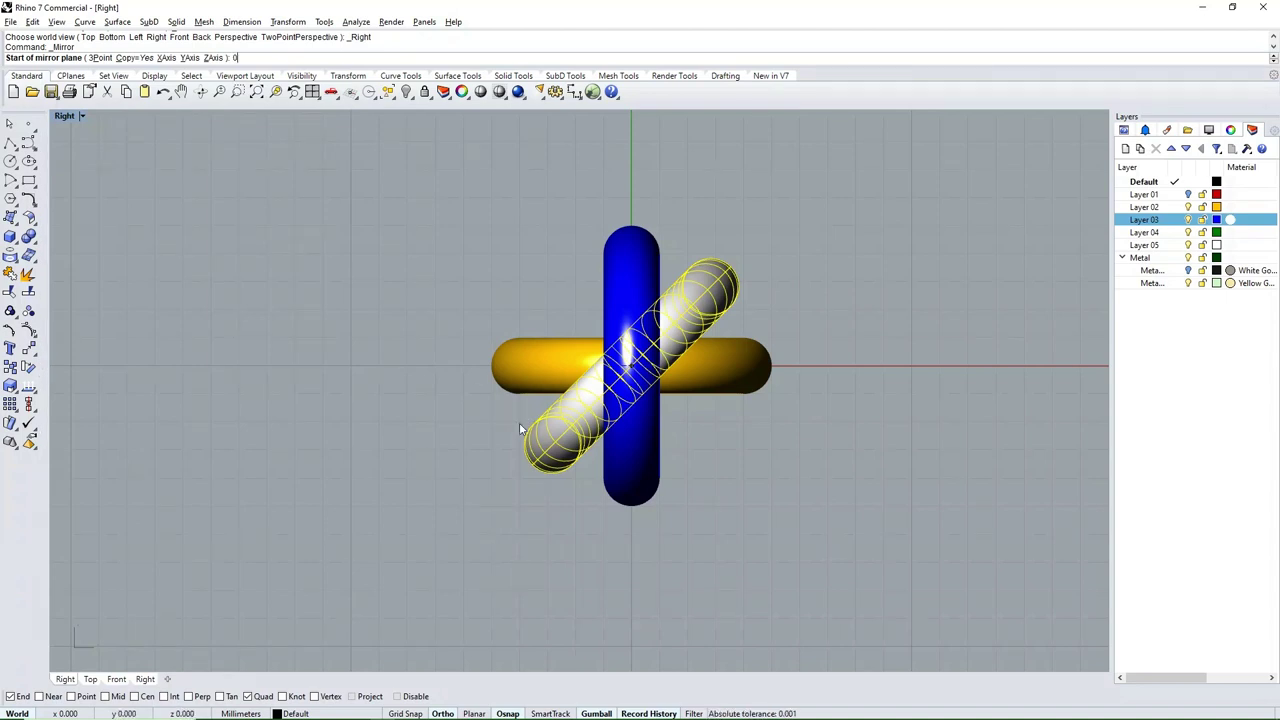
{"action": "type", "text": "0"}
{"action": "key", "text": "Return"}
{"action": "left_click", "coordinate": [578, 205]}
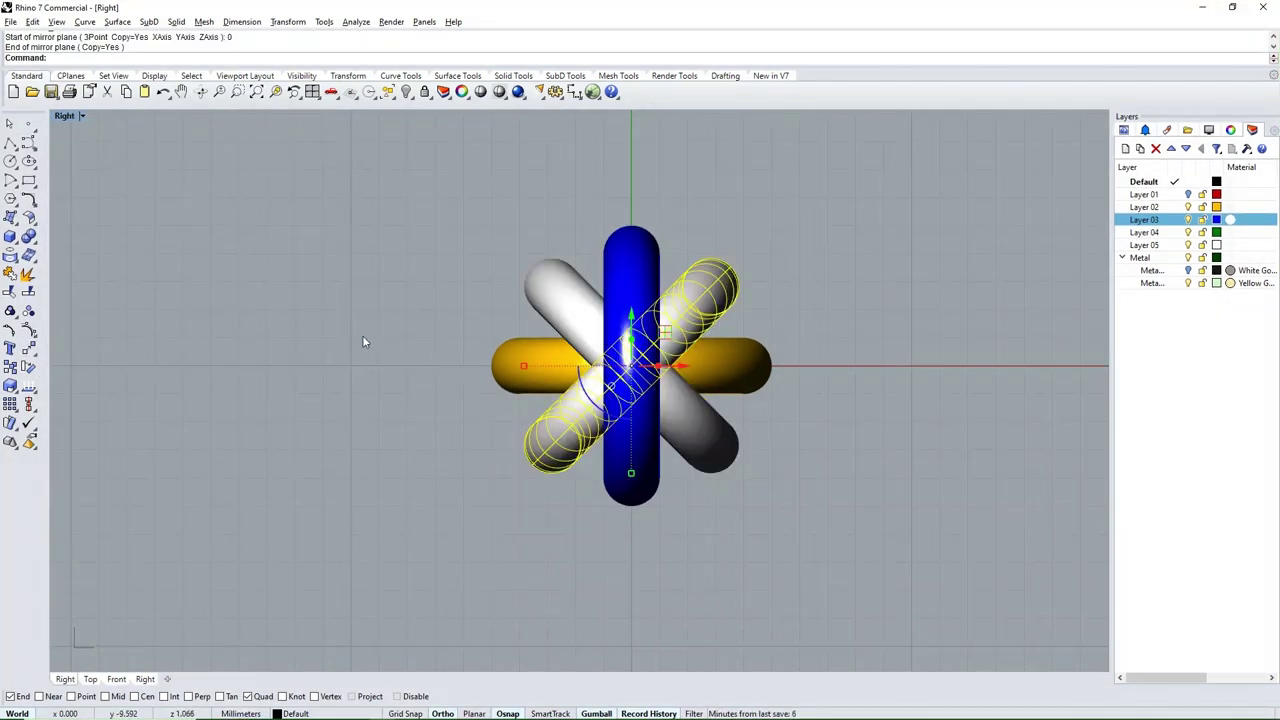
{"action": "key", "text": "Escape"}
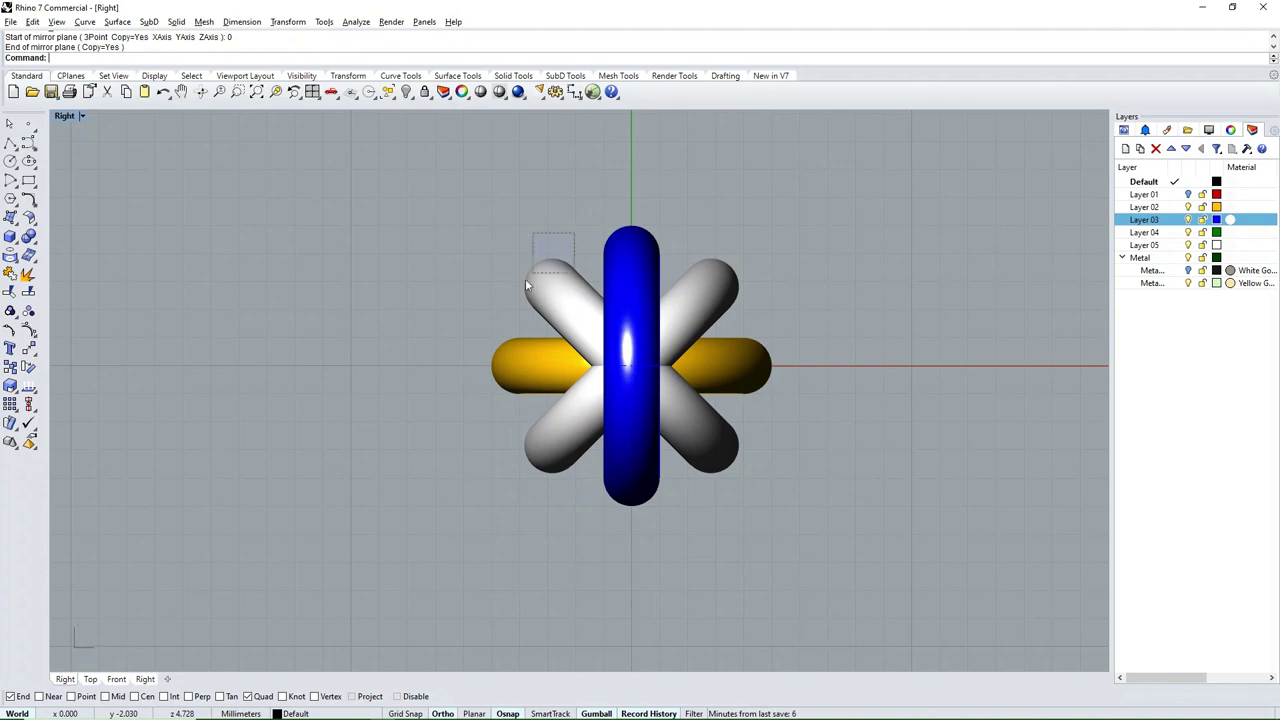
{"action": "left_click", "coordinate": [520, 286]}
{"action": "key", "text": "ctrl+F1"}
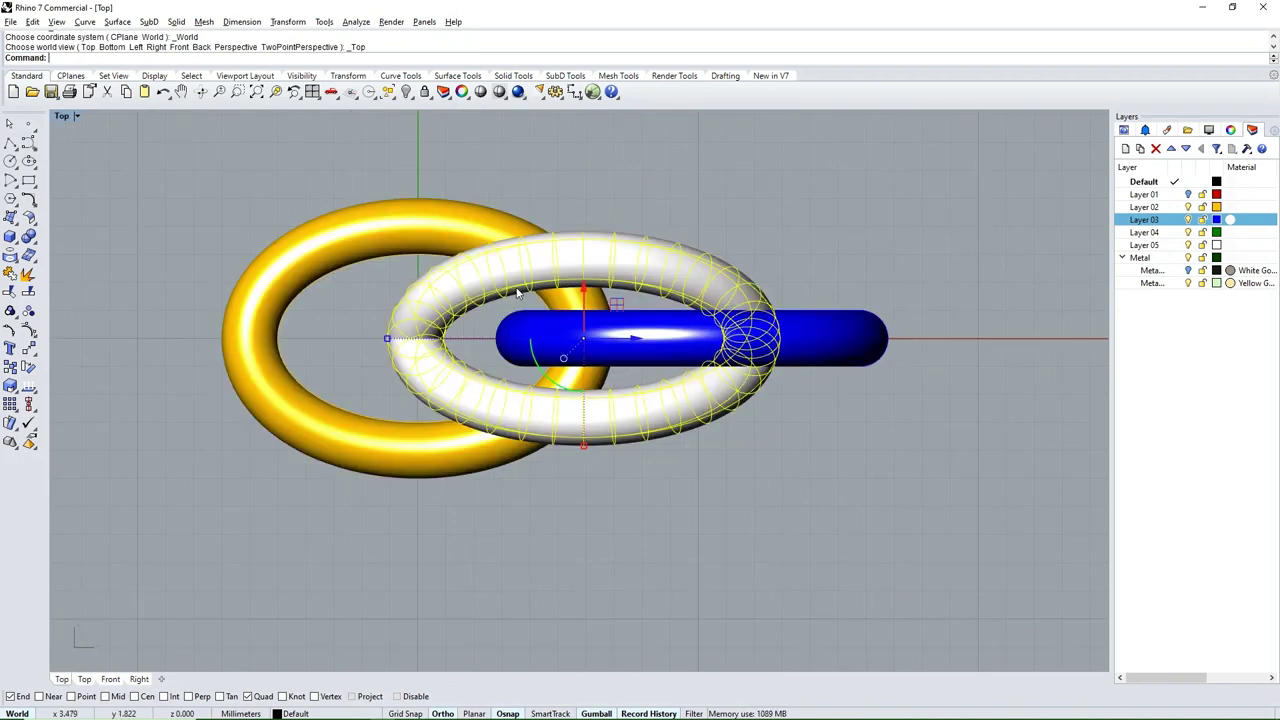
Step: Slide the white link right along X toward the blue link, keeping the move despite the history warning
{"action": "scroll", "coordinate": [588, 396], "scroll_direction": "down", "scroll_amount": 2}
{"action": "scroll", "coordinate": [510, 322], "scroll_direction": "up", "scroll_amount": 1}
{"action": "scroll", "coordinate": [581, 325], "scroll_direction": "down", "scroll_amount": 2}
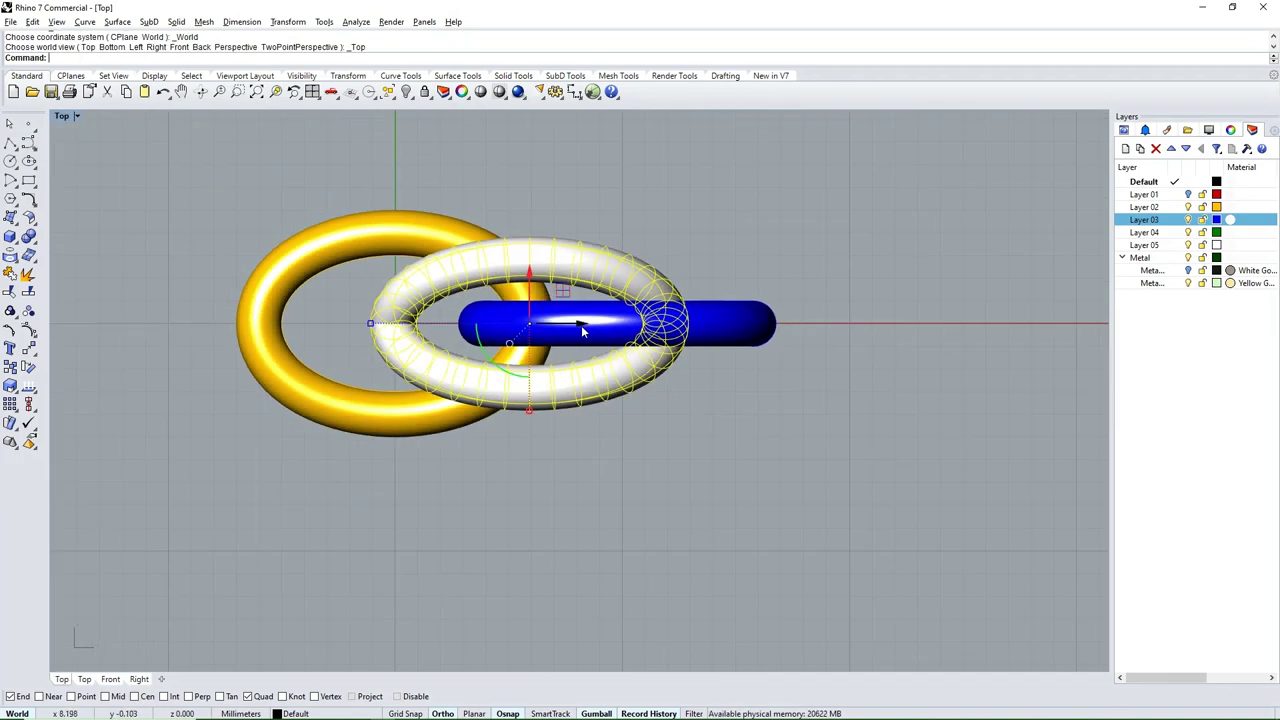
{"action": "left_click_drag", "start_coordinate": [580, 325], "coordinate": [775, 366]}
{"action": "left_click", "coordinate": [645, 393]}
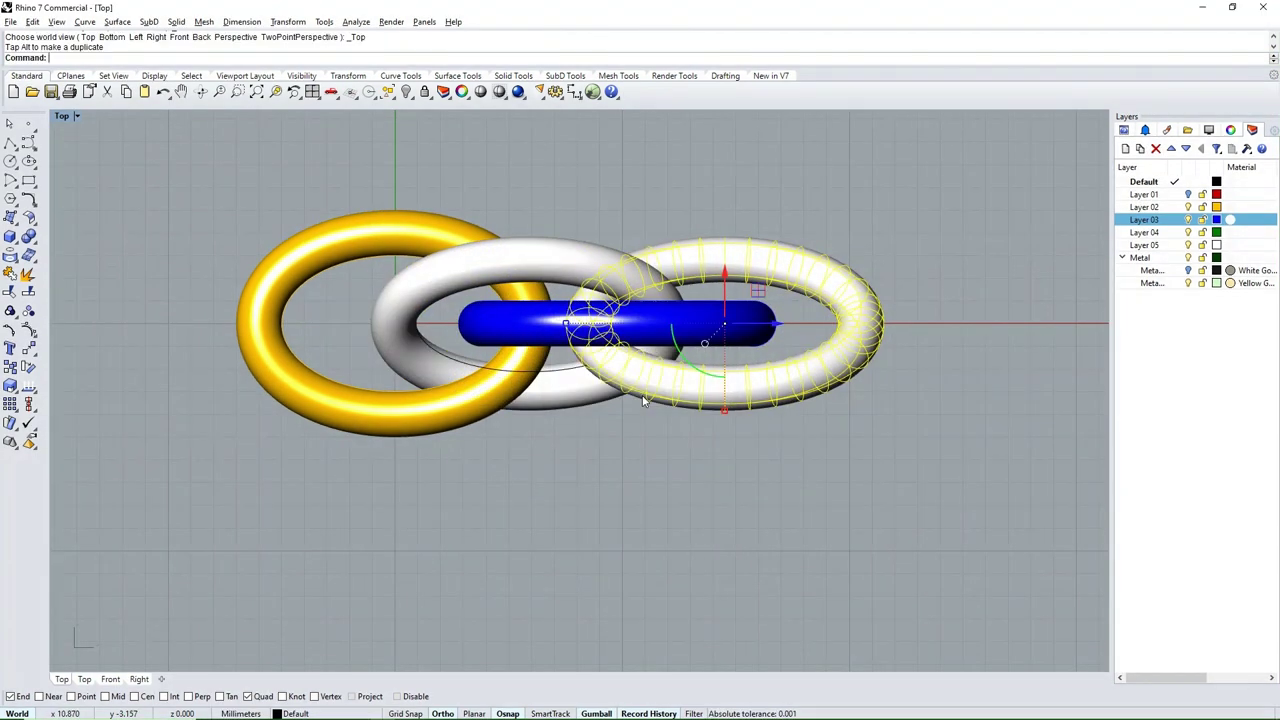
{"action": "type", "text": "P"}
Step: In Perspective, slide the white link further right until it threads through the blue link
{"action": "key", "text": "Return"}
{"action": "right_click_drag", "start_coordinate": [655, 405], "coordinate": [713, 463]}
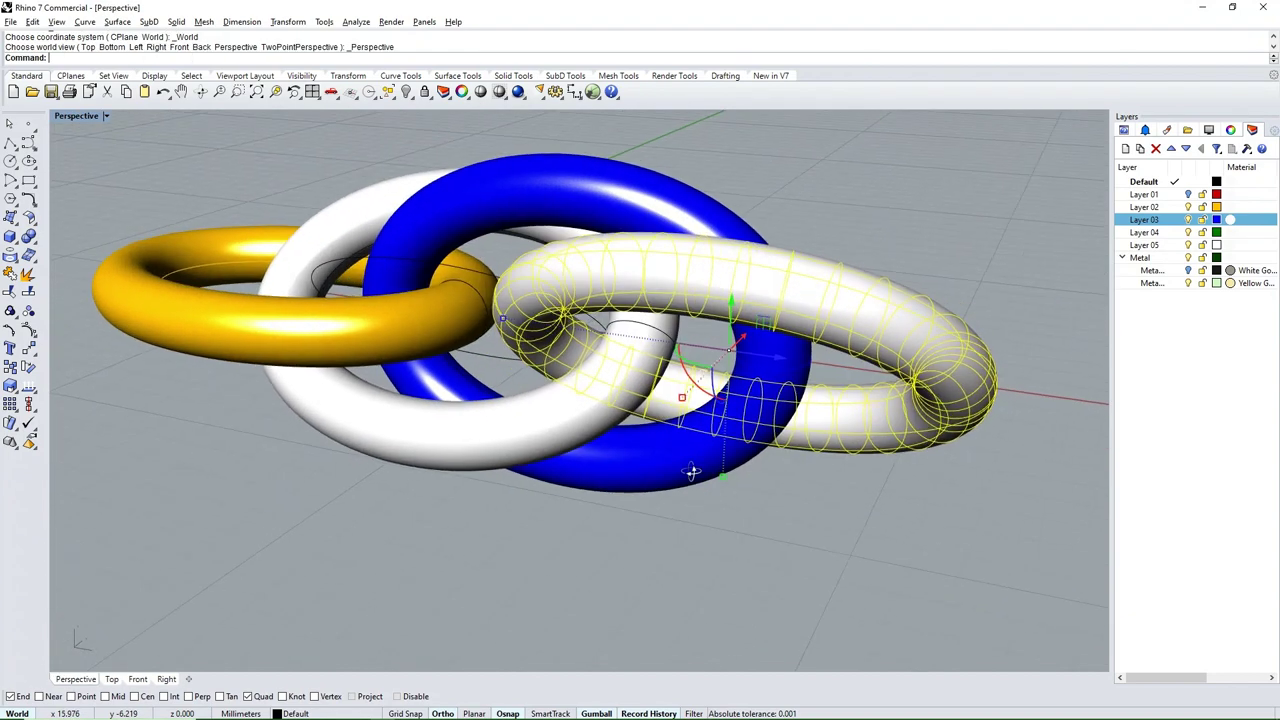
{"action": "left_click_drag", "start_coordinate": [775, 349], "coordinate": [815, 371]}
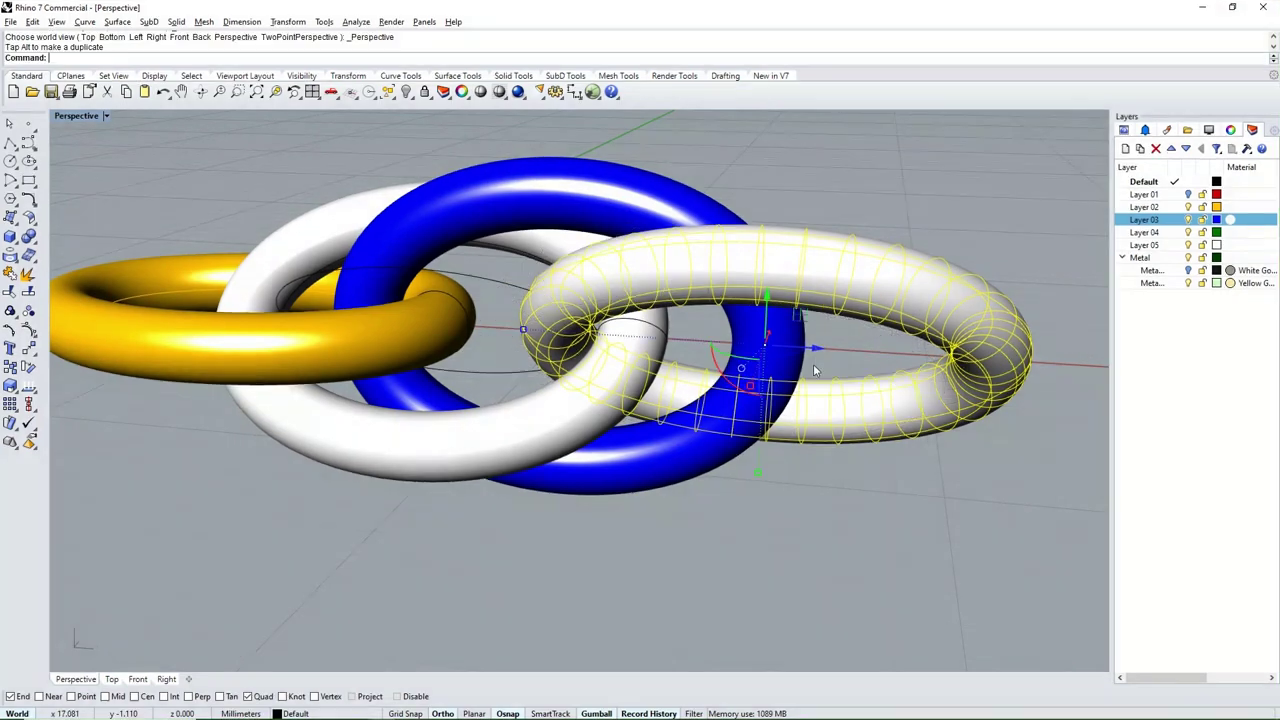
{"action": "left_click", "coordinate": [751, 545]}
{"action": "mouse_move", "coordinate": [751, 545]}
{"action": "right_mouse_down"}
{"action": "mouse_move", "coordinate": [766, 403]}
{"action": "mouse_move", "coordinate": [785, 428]}
{"action": "mouse_move", "coordinate": [749, 594]}
{"action": "mouse_move", "coordinate": [669, 589]}
{"action": "mouse_move", "coordinate": [788, 571]}
{"action": "mouse_move", "coordinate": [814, 449]}
{"action": "mouse_move", "coordinate": [808, 486]}
{"action": "mouse_move", "coordinate": [783, 425]}
{"action": "right_mouse_up"}
{"action": "scroll", "coordinate": [783, 425], "scroll_direction": "down", "scroll_amount": 2}
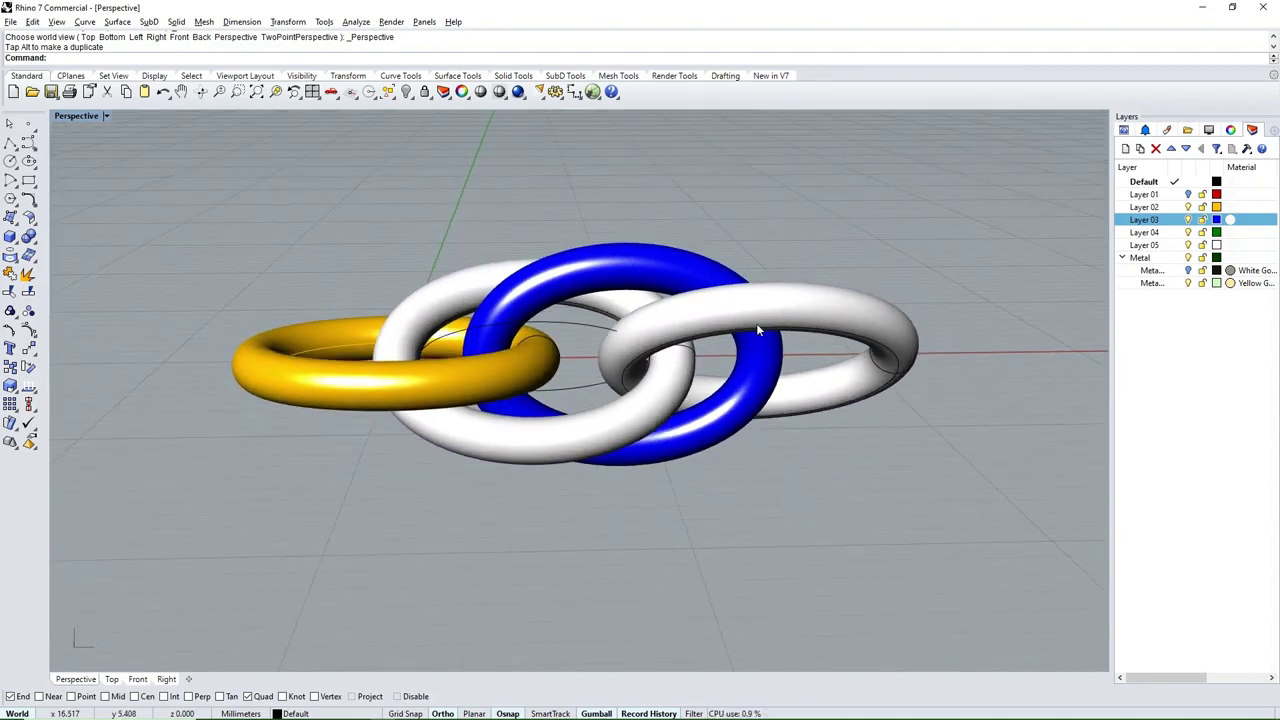
Step: Nudge the right white link slightly left along X
{"action": "left_click", "coordinate": [848, 385]}
{"action": "scroll", "coordinate": [805, 360], "scroll_direction": "up", "scroll_amount": 2}
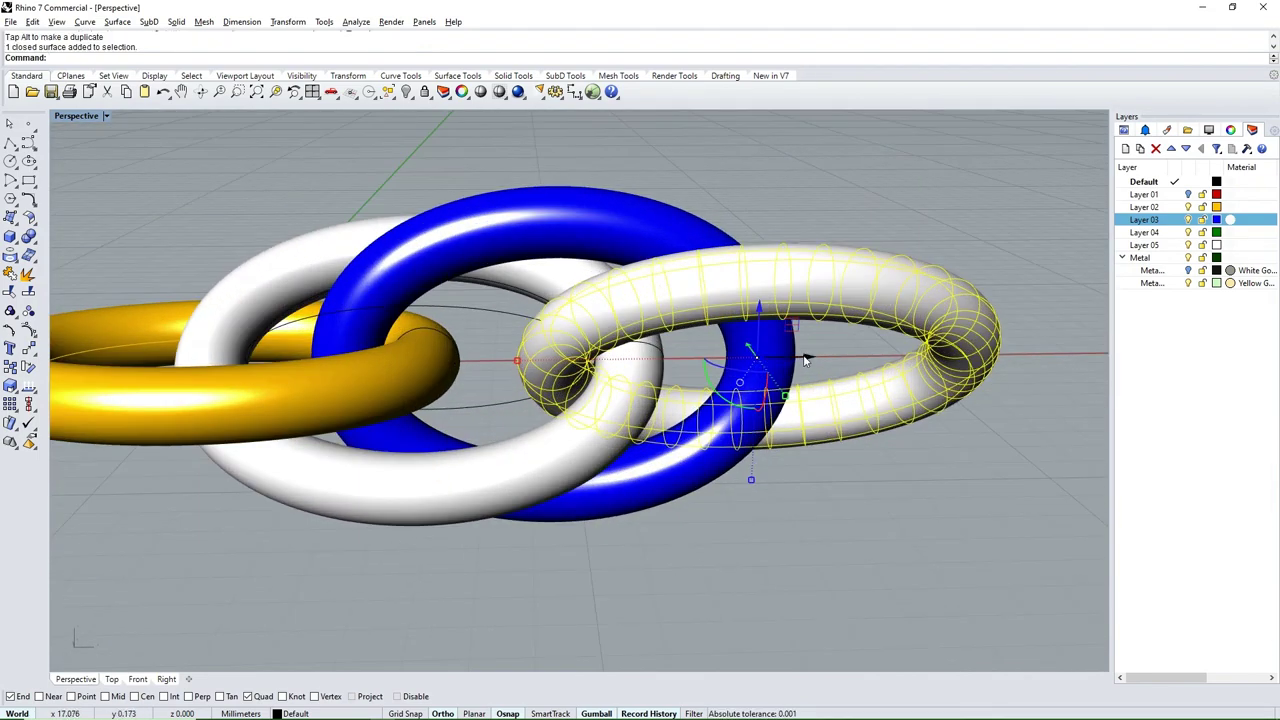
{"action": "left_click_drag", "start_coordinate": [806, 360], "coordinate": [779, 413]}
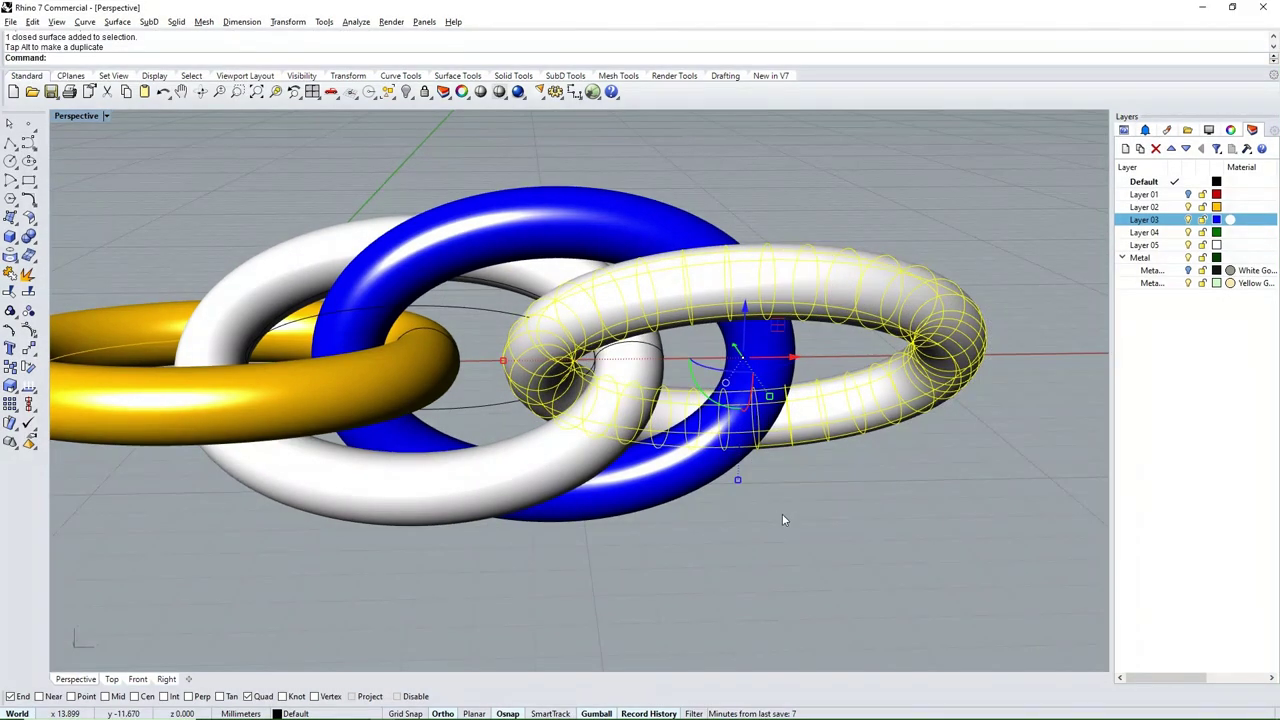
{"action": "left_click", "coordinate": [783, 519]}
{"action": "scroll", "coordinate": [813, 333], "scroll_direction": "down", "scroll_amount": 2}
{"action": "left_click", "coordinate": [646, 405]}
{"action": "scroll", "coordinate": [655, 405], "scroll_direction": "up", "scroll_amount": 2}
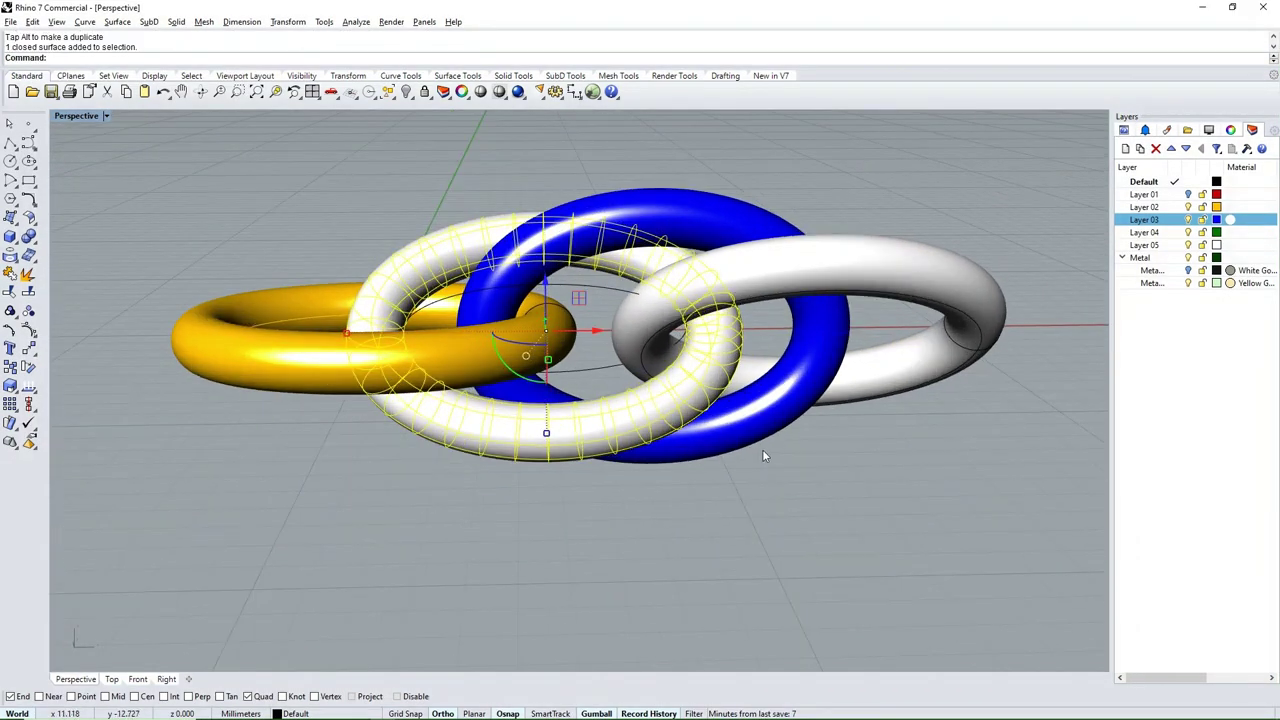
{"action": "key", "text": "Escape"}
{"action": "mouse_move", "coordinate": [785, 479]}
{"action": "right_mouse_down"}
{"action": "mouse_move", "coordinate": [773, 510]}
{"action": "mouse_move", "coordinate": [814, 380]}
{"action": "right_mouse_up"}
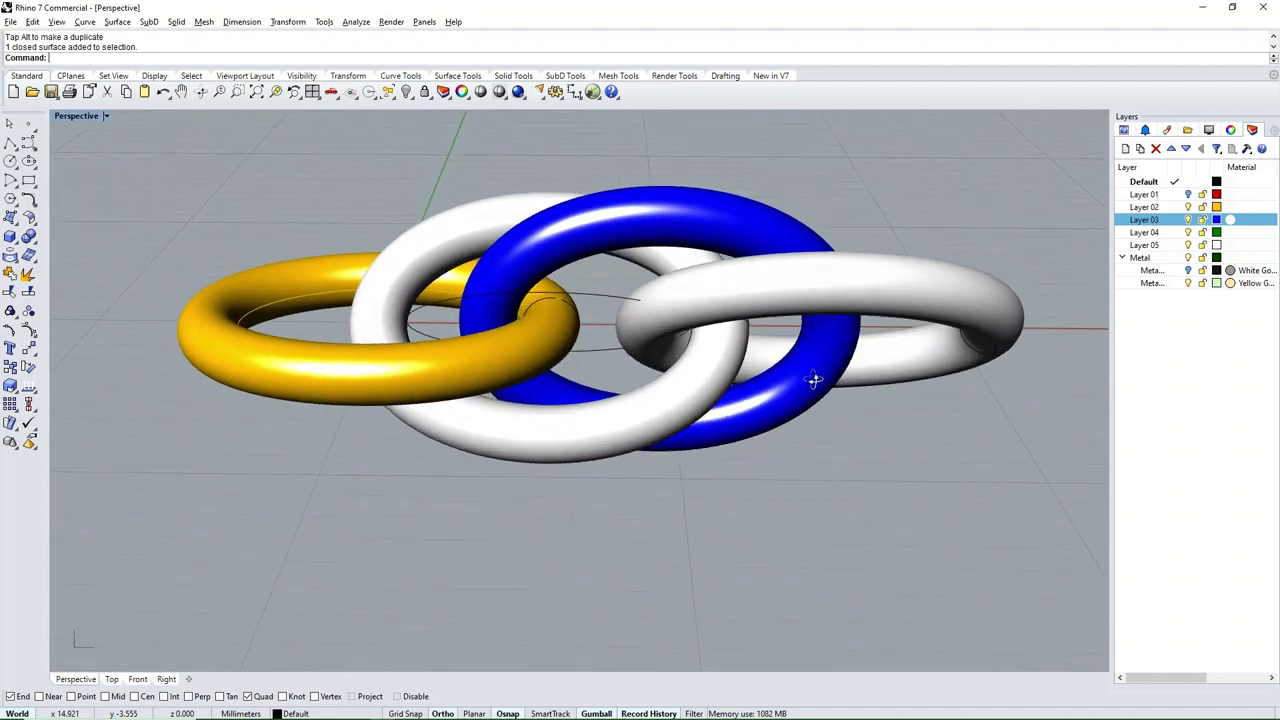
Step: Shift the right white link a little right along X, checking from a higher angle
{"action": "left_click", "coordinate": [883, 338]}
{"action": "right_click_drag", "start_coordinate": [883, 338], "coordinate": [870, 420]}
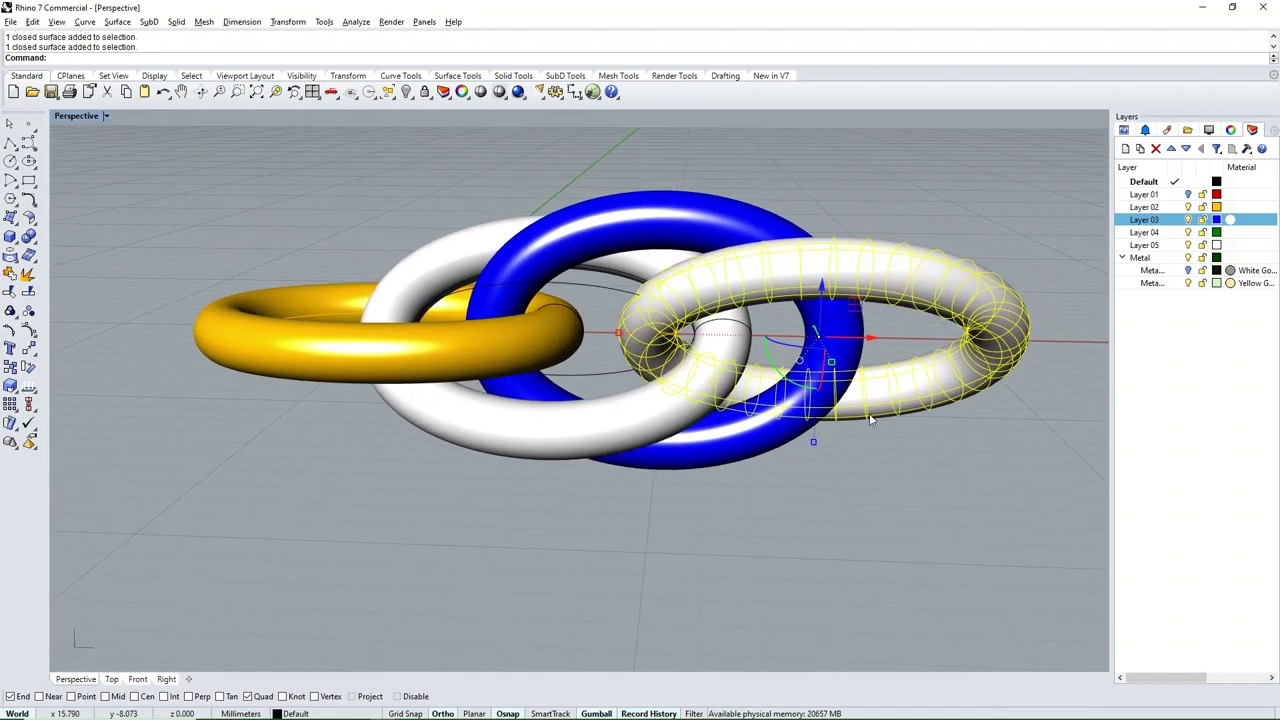
{"action": "left_click_drag", "start_coordinate": [872, 344], "coordinate": [900, 350]}
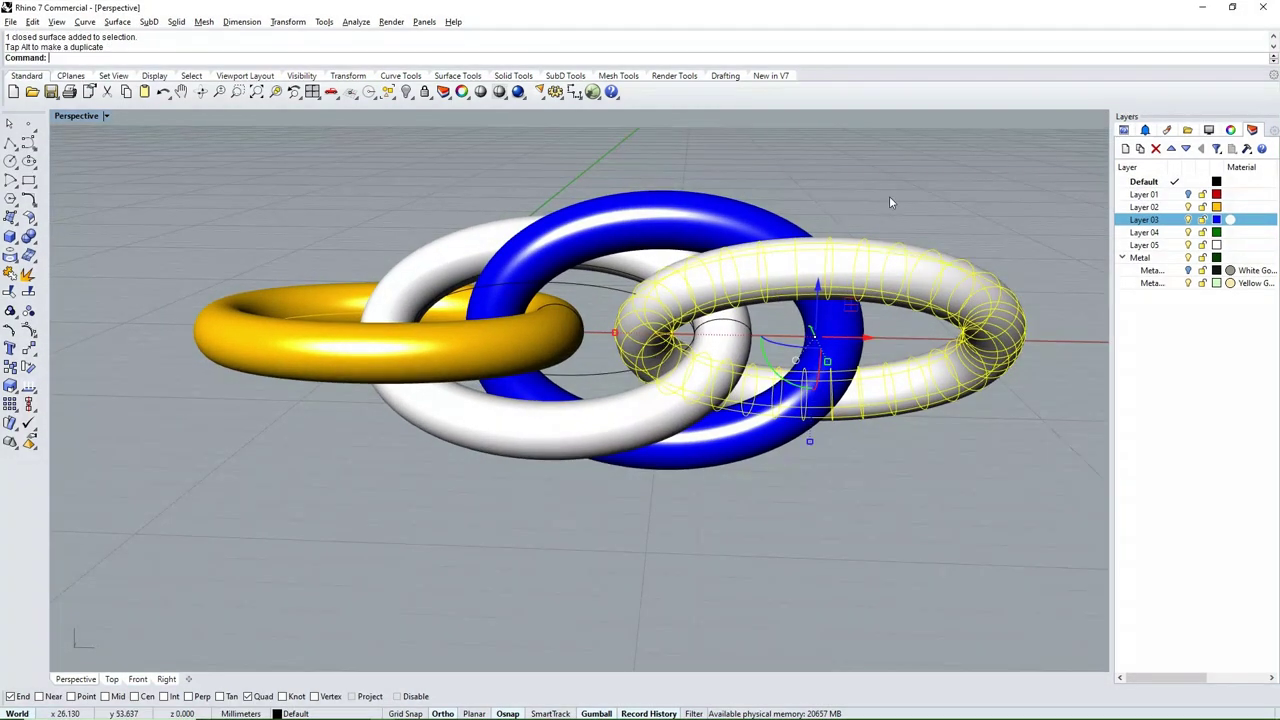
{"action": "left_click", "coordinate": [889, 196]}
{"action": "mouse_move", "coordinate": [889, 196]}
{"action": "right_mouse_down"}
{"action": "mouse_move", "coordinate": [555, 438]}
{"action": "mouse_move", "coordinate": [552, 491]}
{"action": "mouse_move", "coordinate": [640, 460]}
{"action": "mouse_move", "coordinate": [668, 486]}
{"action": "right_mouse_up"}
{"action": "scroll", "coordinate": [578, 425], "scroll_direction": "up", "scroll_amount": 3}
Step: Check the left white link from several angles, then switch to the Top view
{"action": "left_click", "coordinate": [561, 385]}
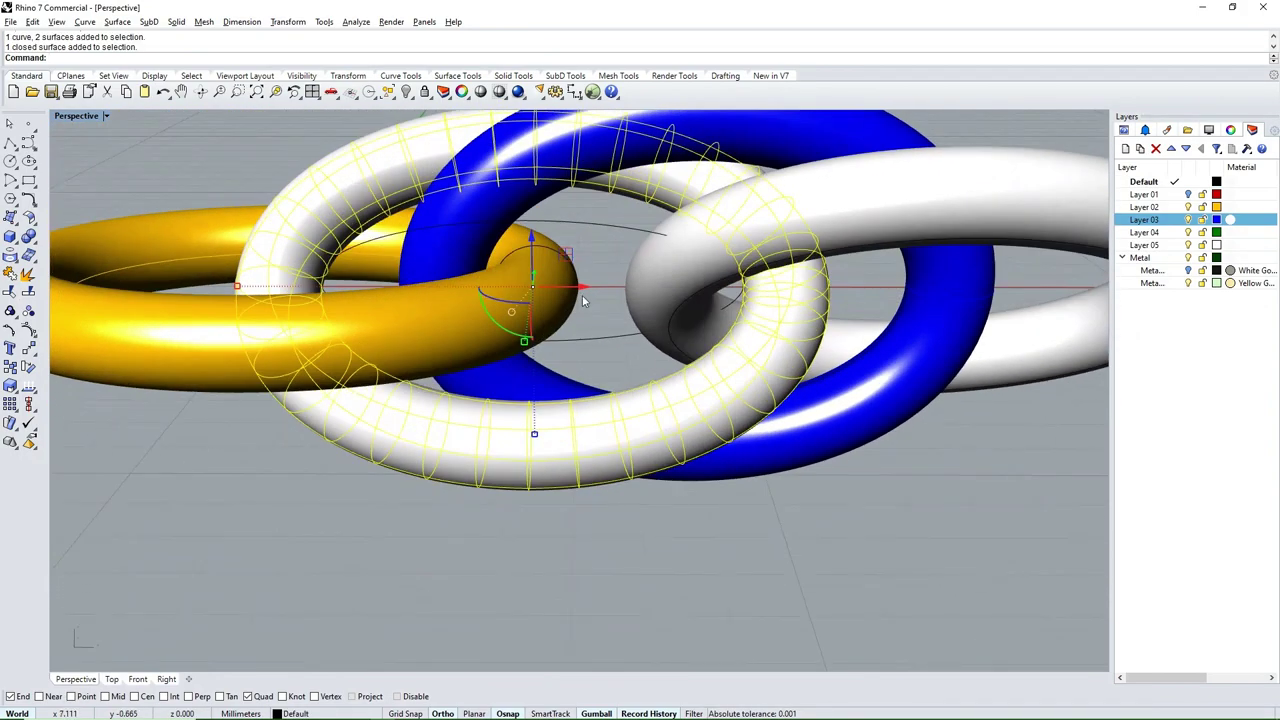
{"action": "scroll", "coordinate": [586, 290], "scroll_direction": "down", "scroll_amount": 2}
{"action": "right_click_drag", "start_coordinate": [558, 287], "coordinate": [632, 388]}
{"action": "left_click", "coordinate": [831, 532]}
{"action": "scroll", "coordinate": [831, 532], "scroll_direction": "down", "scroll_amount": 3}
{"action": "mouse_move", "coordinate": [831, 532]}
{"action": "right_mouse_down"}
{"action": "mouse_move", "coordinate": [720, 517]}
{"action": "mouse_move", "coordinate": [675, 491]}
{"action": "mouse_move", "coordinate": [649, 505]}
{"action": "right_mouse_up"}
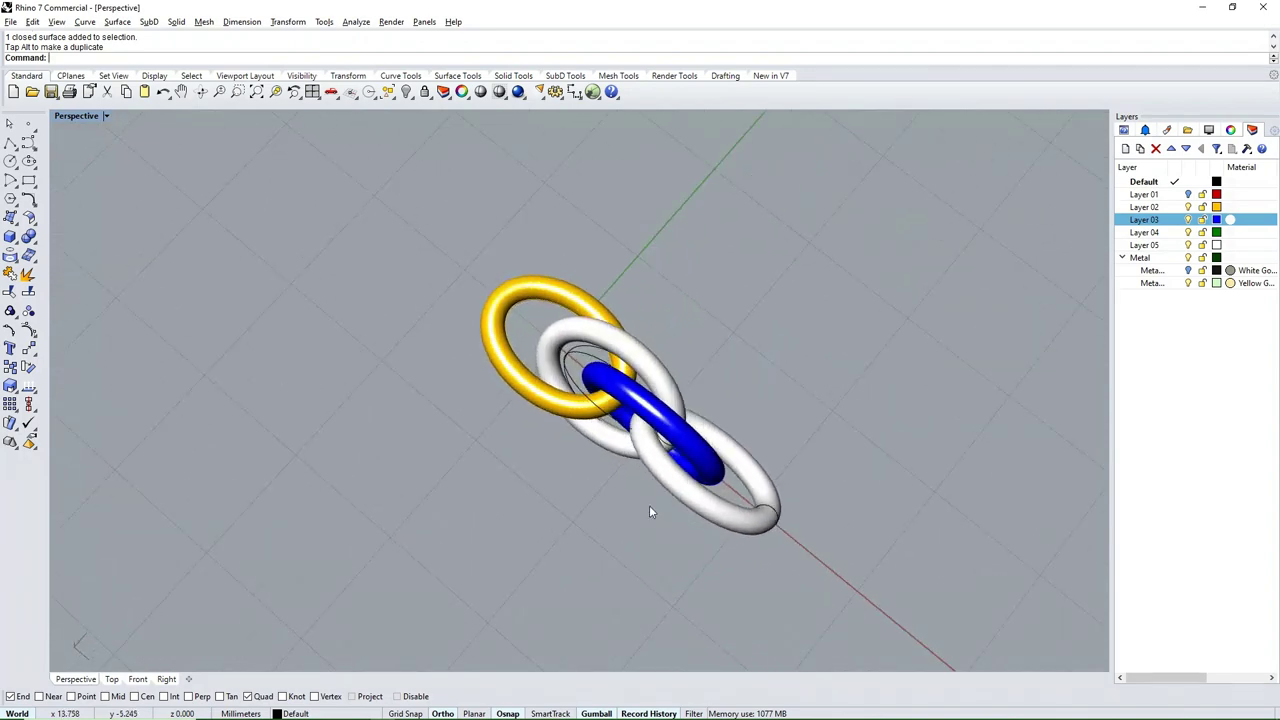
{"action": "type", "text": "T"}
{"action": "key", "text": "Return"}
{"action": "scroll", "coordinate": [547, 370], "scroll_direction": "up", "scroll_amount": 2}
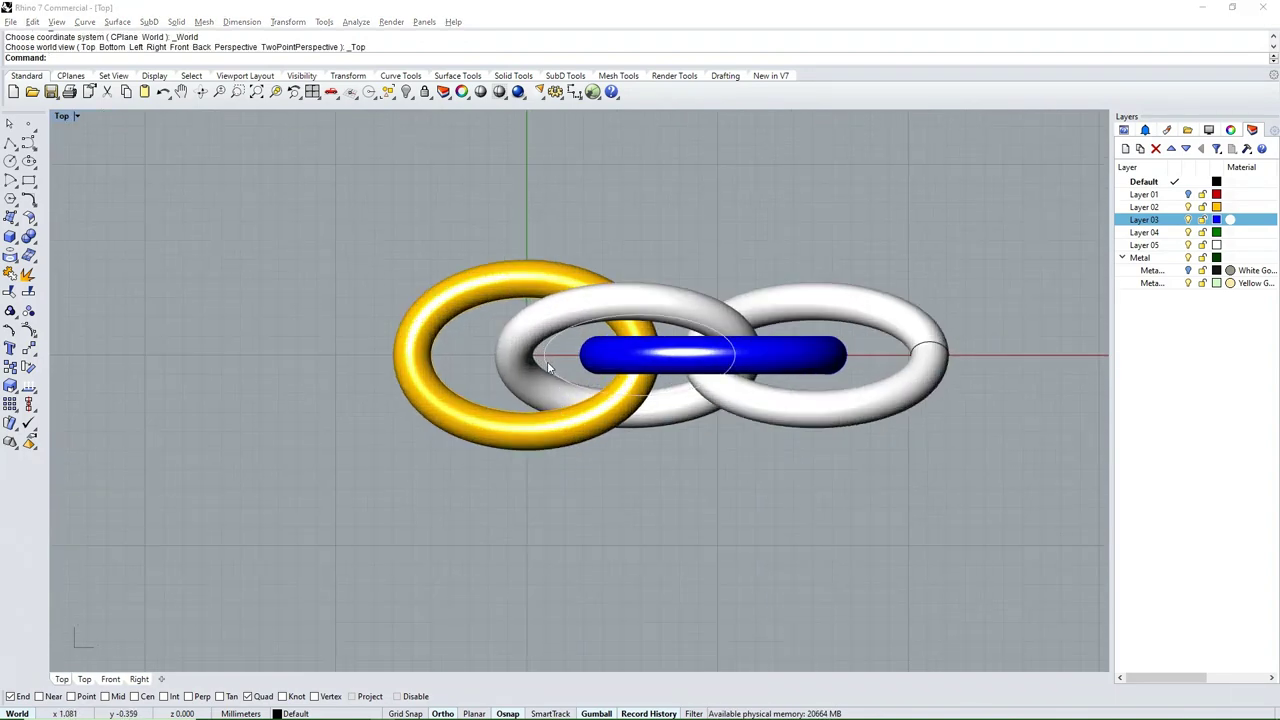
Step: Delete the two leftover thin guide curves, dismissing the history warning
{"action": "left_click", "coordinate": [547, 361]}
{"action": "key", "text": "Return"}
{"action": "key", "text": "Delete"}
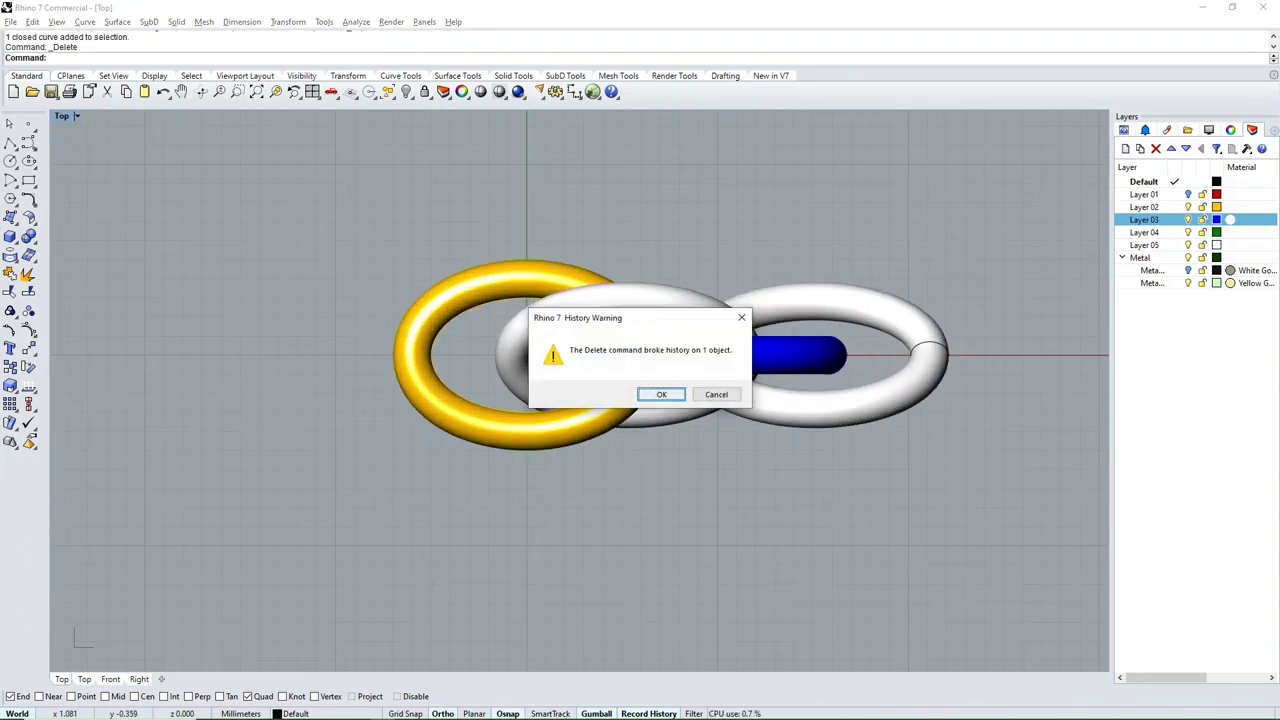
{"action": "key", "text": "Return"}
{"action": "left_click", "coordinate": [560, 372]}
{"action": "key", "text": "Delete"}
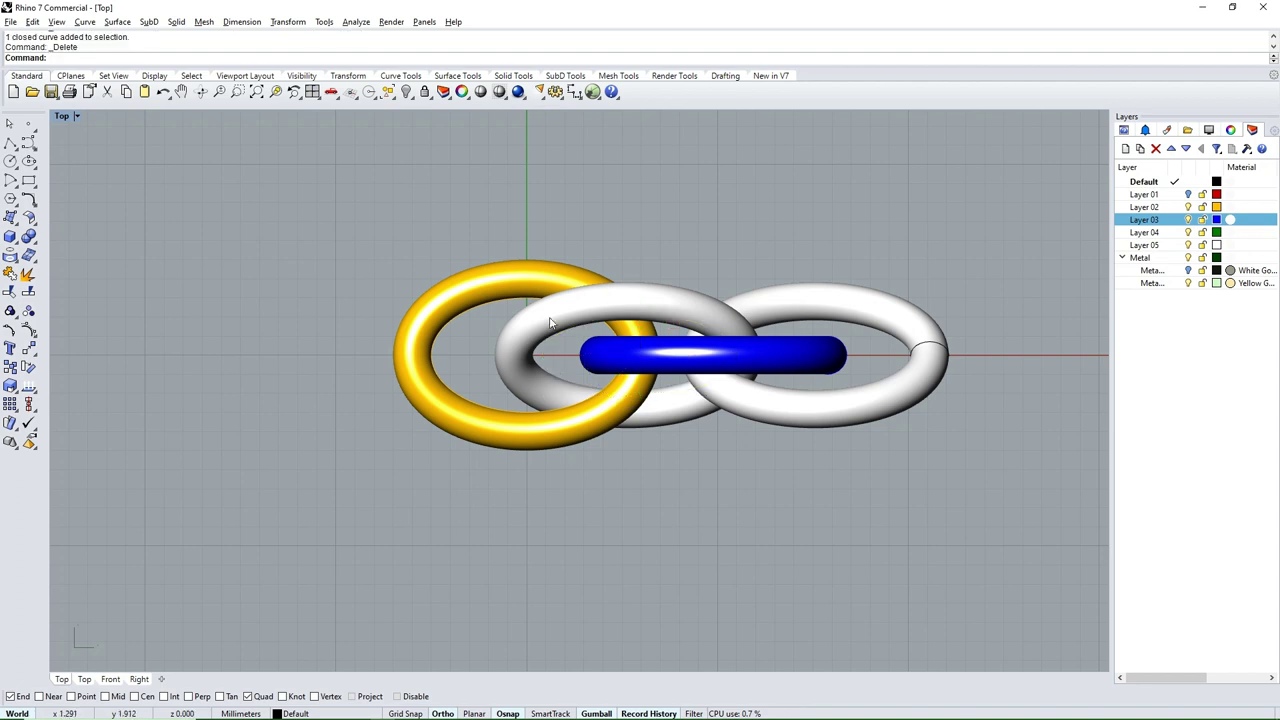
Step: Window-select the gold, white and blue links
{"action": "left_click_drag", "start_coordinate": [561, 245], "coordinate": [424, 490]}
{"action": "scroll", "coordinate": [500, 410], "scroll_direction": "down", "scroll_amount": 2}
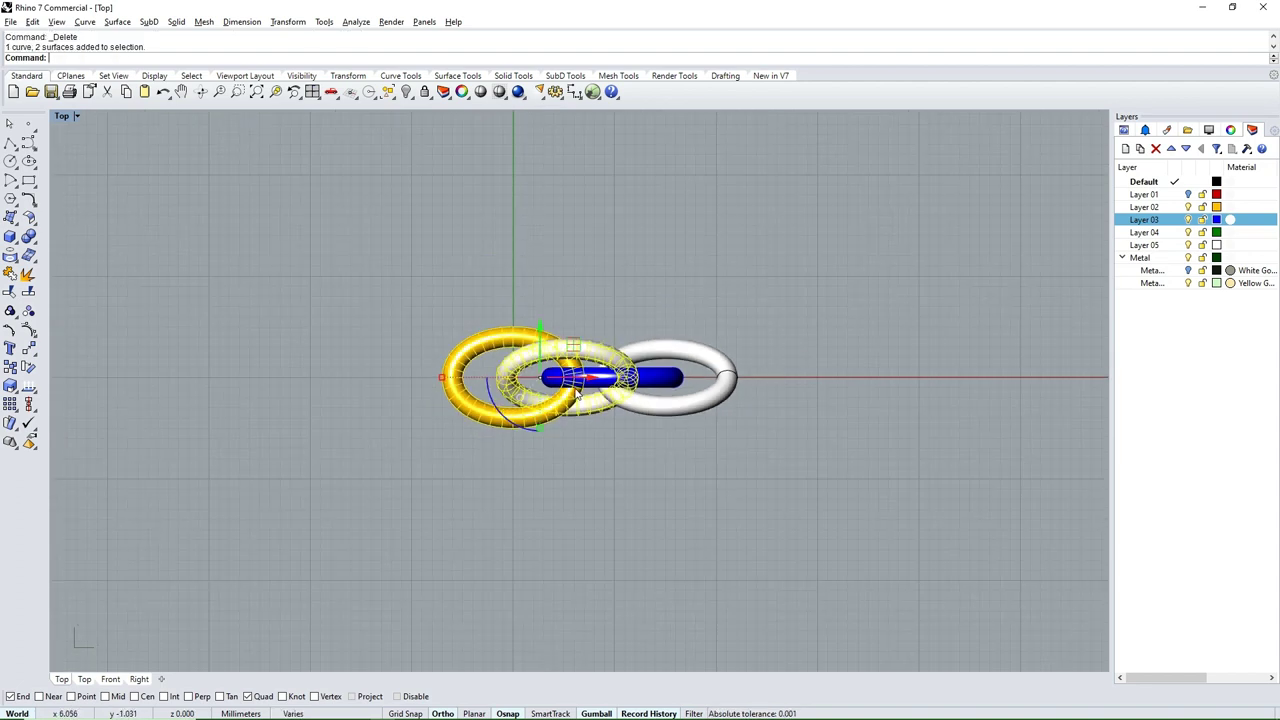
{"action": "scroll", "coordinate": [576, 394], "scroll_direction": "up", "scroll_amount": 2}
{"action": "left_click_drag", "start_coordinate": [585, 269], "coordinate": [482, 483]}
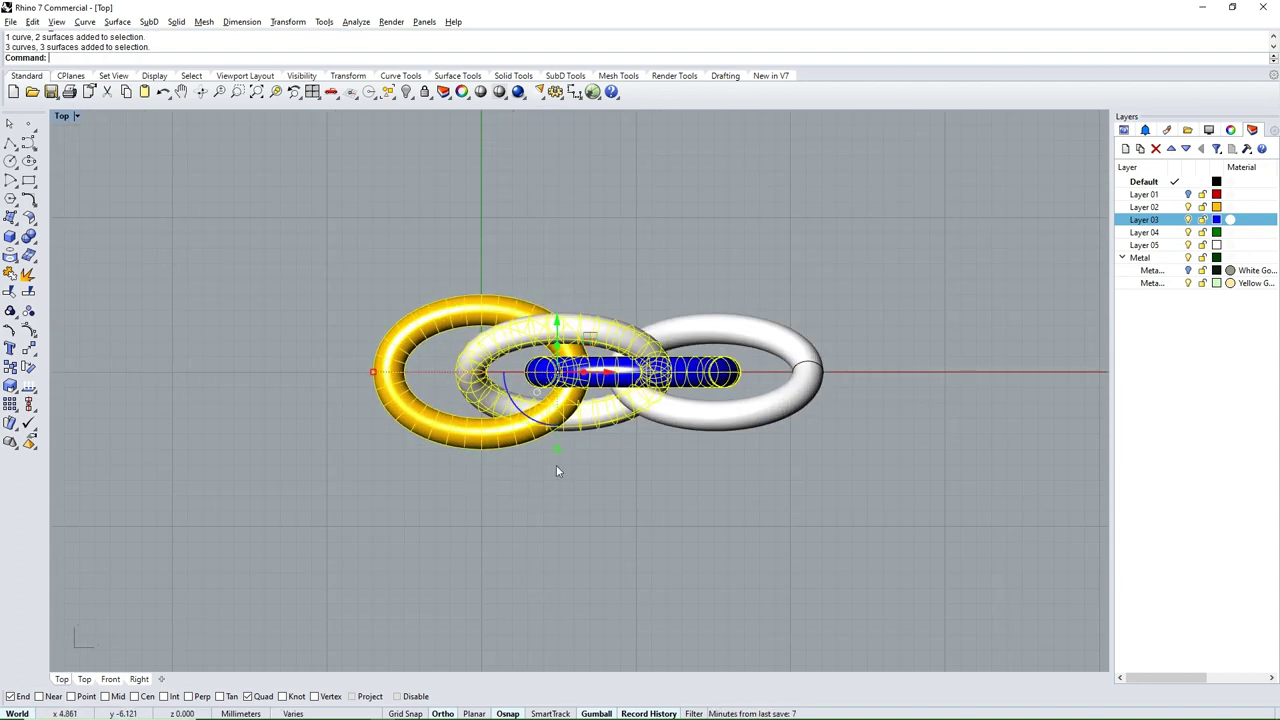
Step: Copy the three links to the right to extend the chain to seven links
{"action": "left_click", "coordinate": [10, 367]}
{"action": "left_click", "coordinate": [516, 524]}
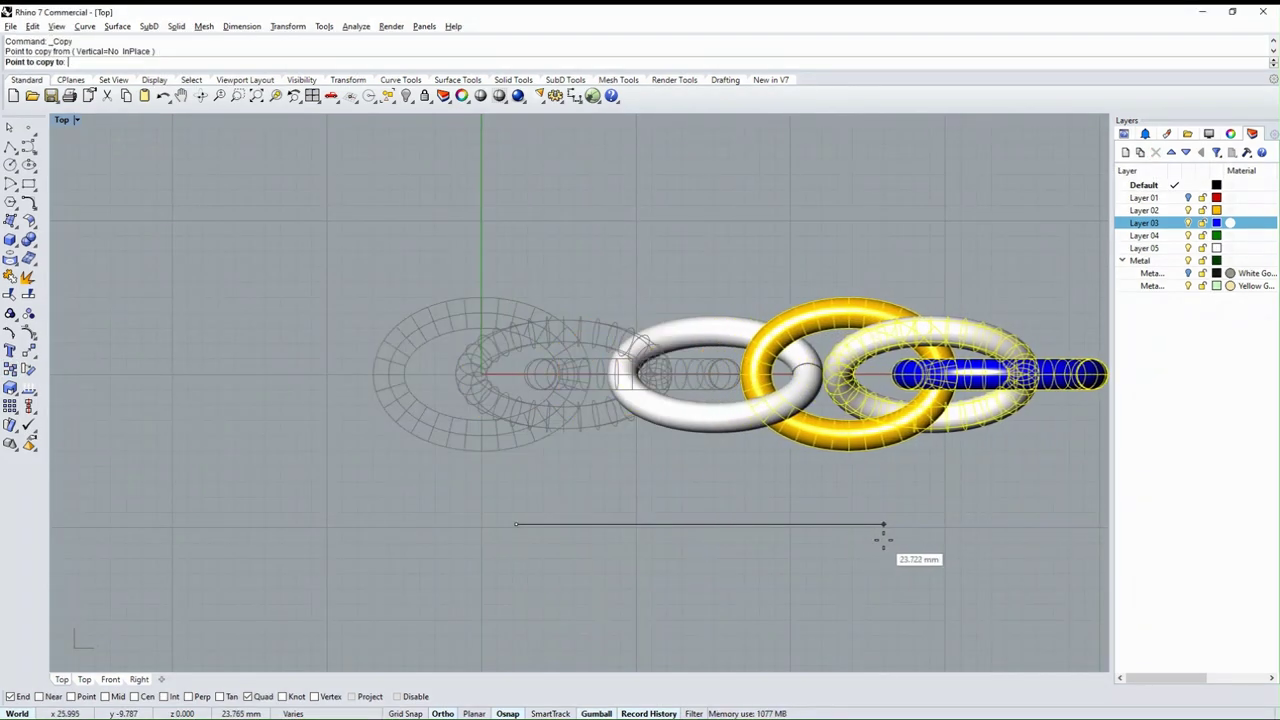
{"action": "left_click", "coordinate": [819, 544]}
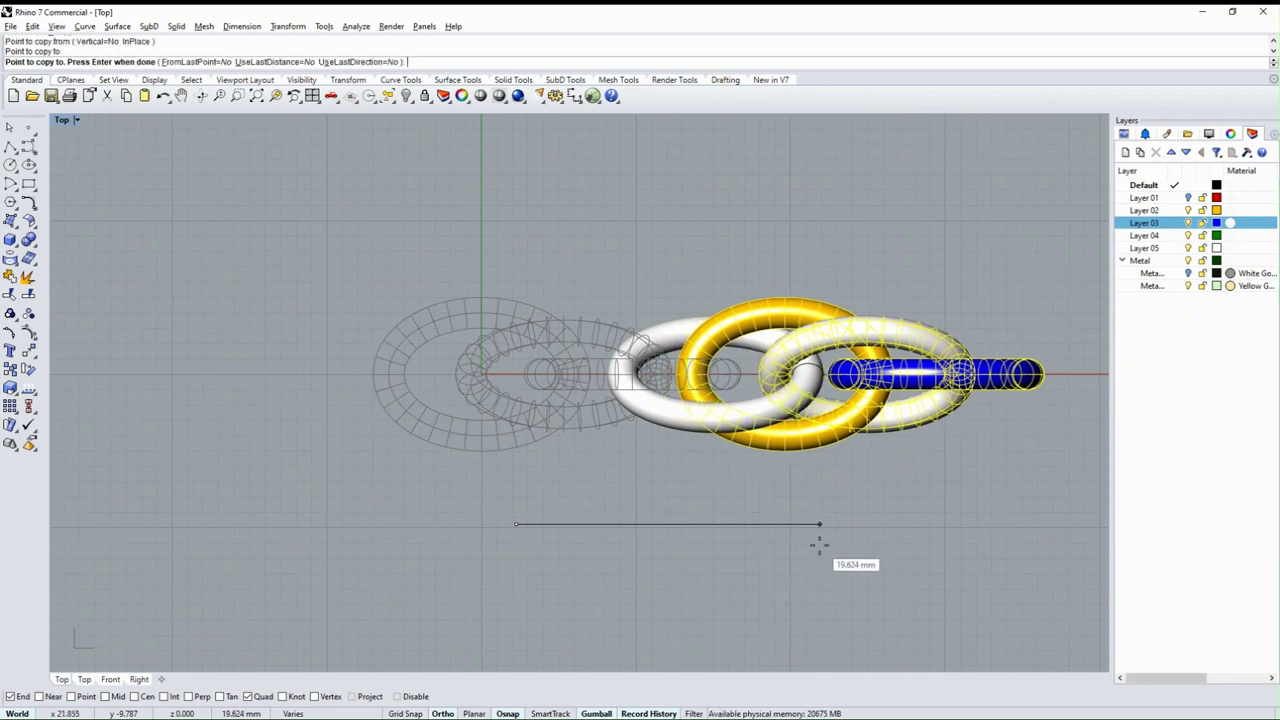
{"action": "key", "text": "Return"}
{"action": "scroll", "coordinate": [573, 418], "scroll_direction": "down", "scroll_amount": 3}
{"action": "scroll", "coordinate": [724, 425], "scroll_direction": "up", "scroll_amount": 2}
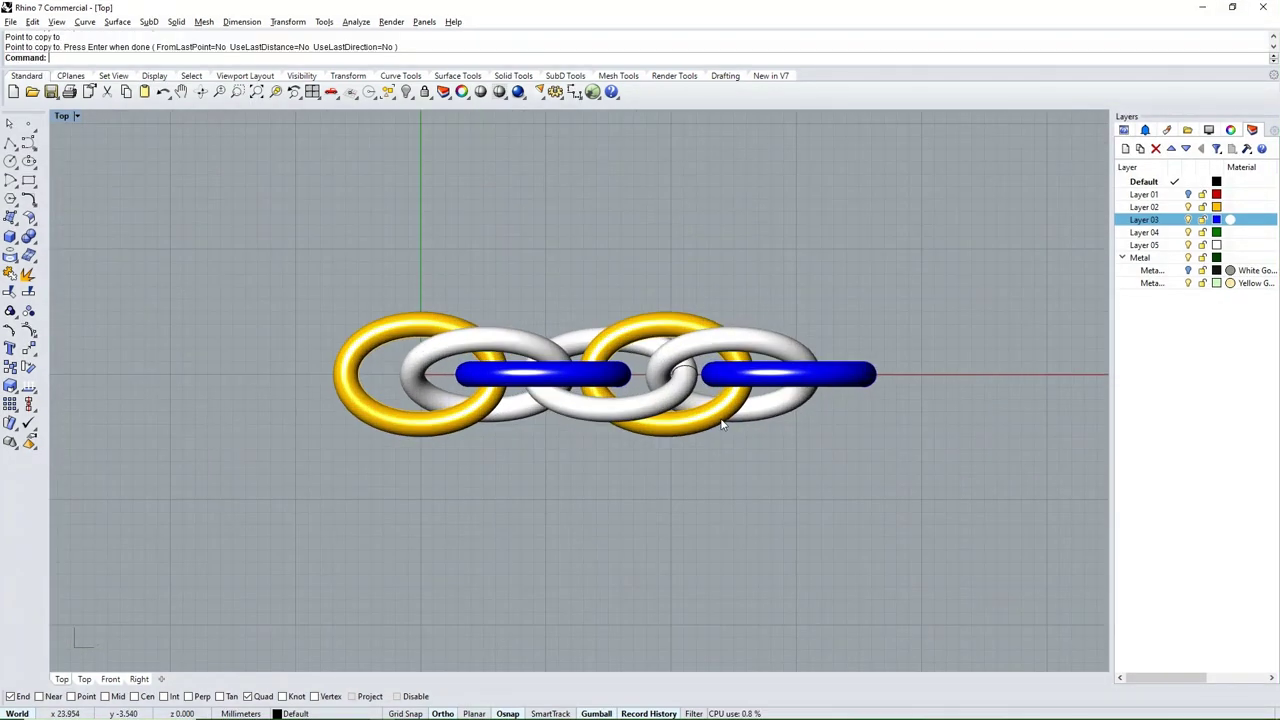
{"action": "key", "text": "ctrl+F4"}
{"action": "scroll", "coordinate": [696, 442], "scroll_direction": "up", "scroll_amount": 3}
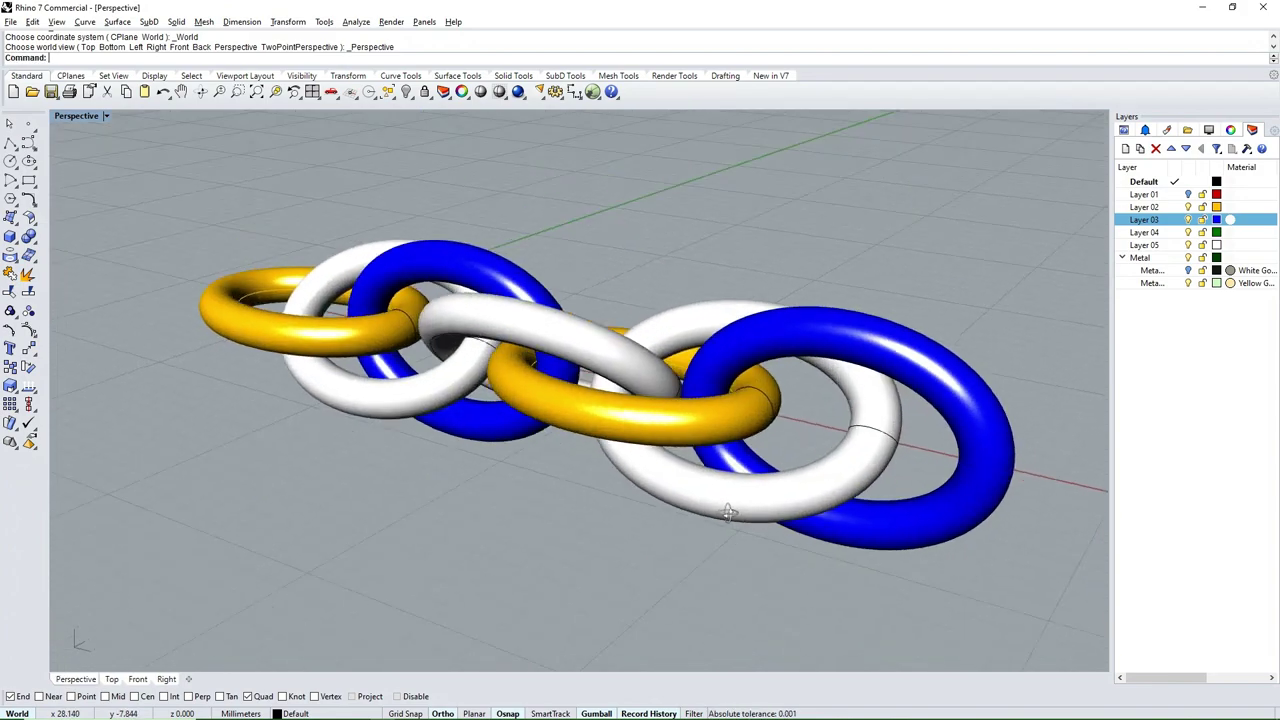
Step: Orbit the Perspective view to inspect the seven-link chain from several angles
{"action": "mouse_move", "coordinate": [696, 442]}
{"action": "right_mouse_down"}
{"action": "mouse_move", "coordinate": [737, 497]}
{"action": "mouse_move", "coordinate": [677, 394]}
{"action": "mouse_move", "coordinate": [780, 591]}
{"action": "mouse_move", "coordinate": [797, 656]}
{"action": "mouse_move", "coordinate": [640, 560]}
{"action": "mouse_move", "coordinate": [534, 517]}
{"action": "mouse_move", "coordinate": [443, 514]}
{"action": "mouse_move", "coordinate": [811, 564]}
{"action": "right_mouse_up"}
{"action": "mouse_move", "coordinate": [631, 517]}
{"action": "right_mouse_down"}
{"action": "mouse_move", "coordinate": [561, 455]}
{"action": "mouse_move", "coordinate": [543, 486]}
{"action": "mouse_move", "coordinate": [614, 506]}
{"action": "mouse_move", "coordinate": [566, 320]}
{"action": "mouse_move", "coordinate": [569, 543]}
{"action": "mouse_move", "coordinate": [561, 403]}
{"action": "right_mouse_up"}
{"action": "scroll", "coordinate": [566, 320], "scroll_direction": "down", "scroll_amount": 3}
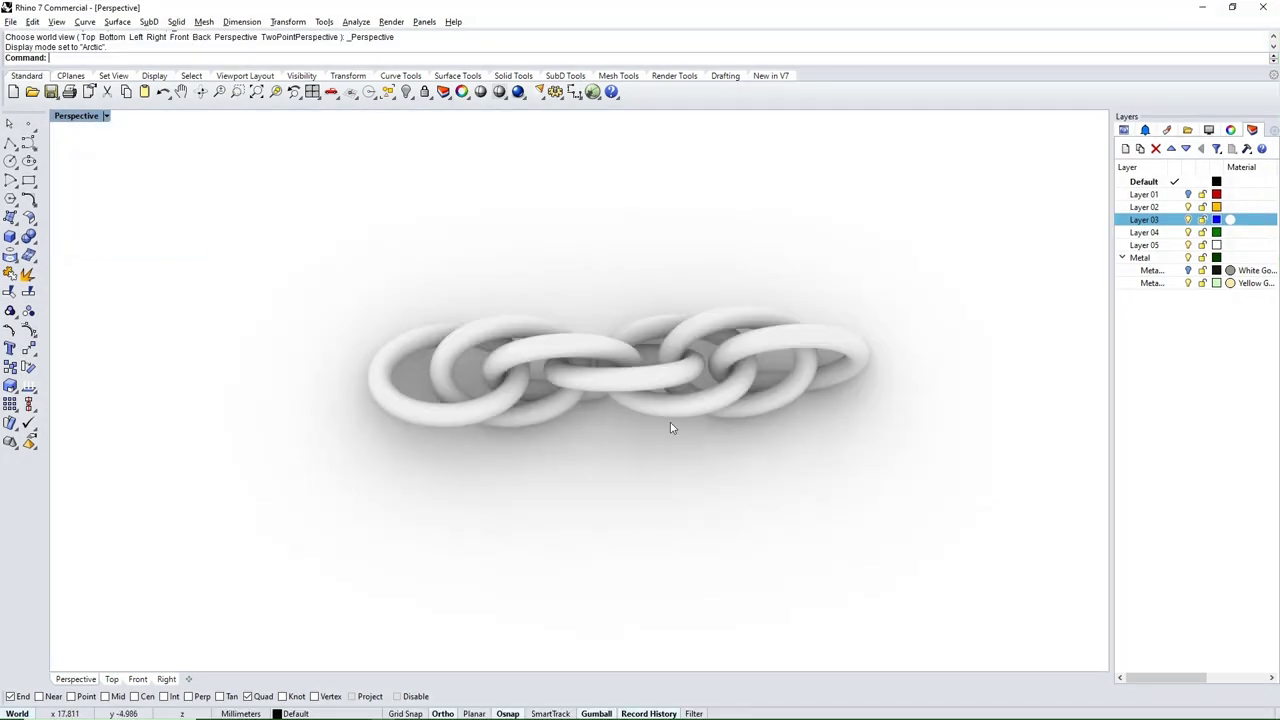
{"action": "mouse_move", "coordinate": [671, 423]}
{"action": "right_mouse_down"}
{"action": "mouse_move", "coordinate": [688, 443]}
{"action": "mouse_move", "coordinate": [680, 390]}
{"action": "mouse_move", "coordinate": [503, 391]}
{"action": "mouse_move", "coordinate": [334, 423]}
{"action": "mouse_move", "coordinate": [725, 463]}
{"action": "mouse_move", "coordinate": [705, 438]}
{"action": "right_mouse_up"}
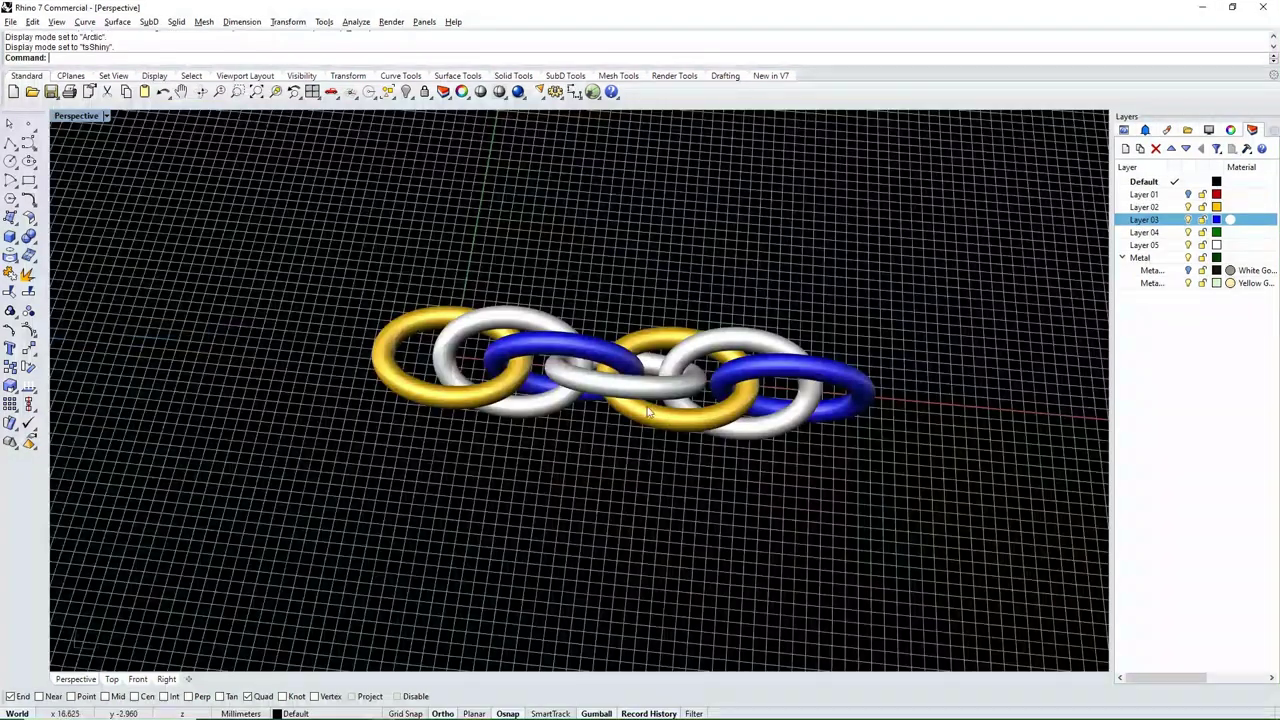
{"action": "mouse_move", "coordinate": [650, 411]}
{"action": "right_mouse_down"}
{"action": "mouse_move", "coordinate": [580, 318]}
{"action": "mouse_move", "coordinate": [291, 343]}
{"action": "mouse_move", "coordinate": [617, 402]}
{"action": "right_mouse_up"}
Step: In the Top view, undo the copy and window-select the three links with their curves
{"action": "left_click", "coordinate": [76, 115]}
{"action": "left_click", "coordinate": [110, 172]}
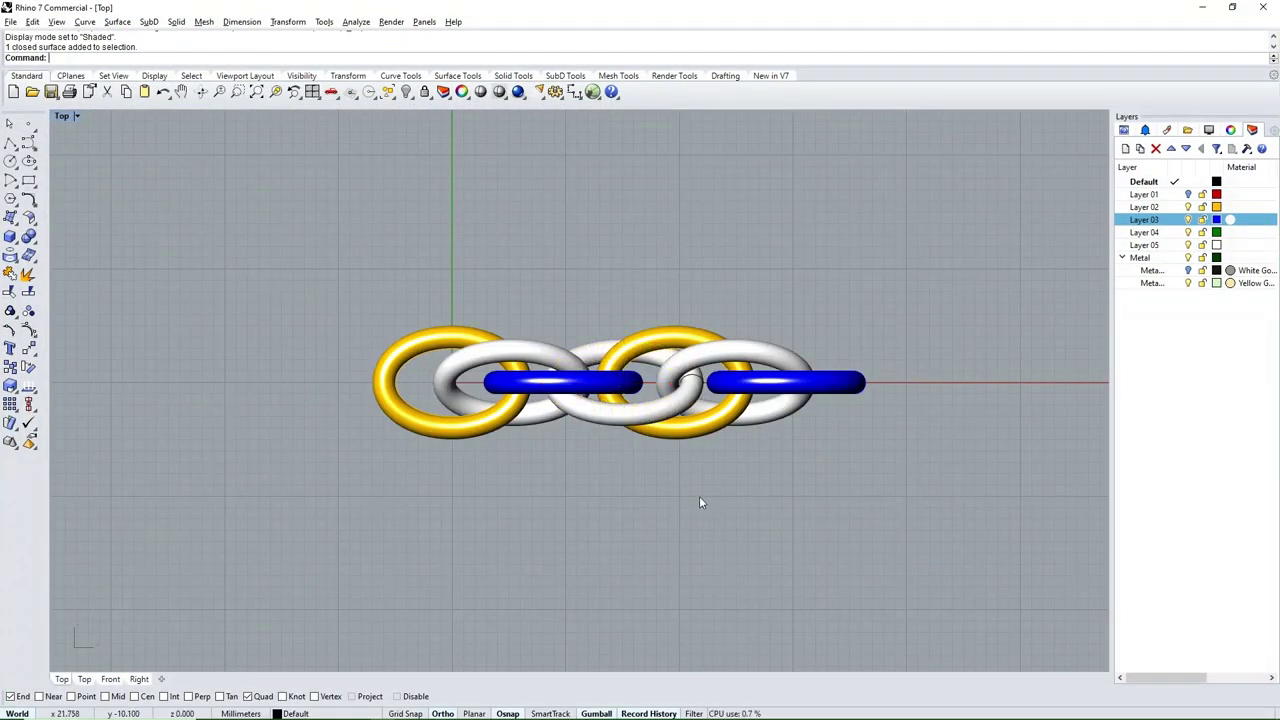
{"action": "key", "text": "ctrl+z"}
{"action": "left_click_drag", "start_coordinate": [726, 300], "coordinate": [342, 533]}
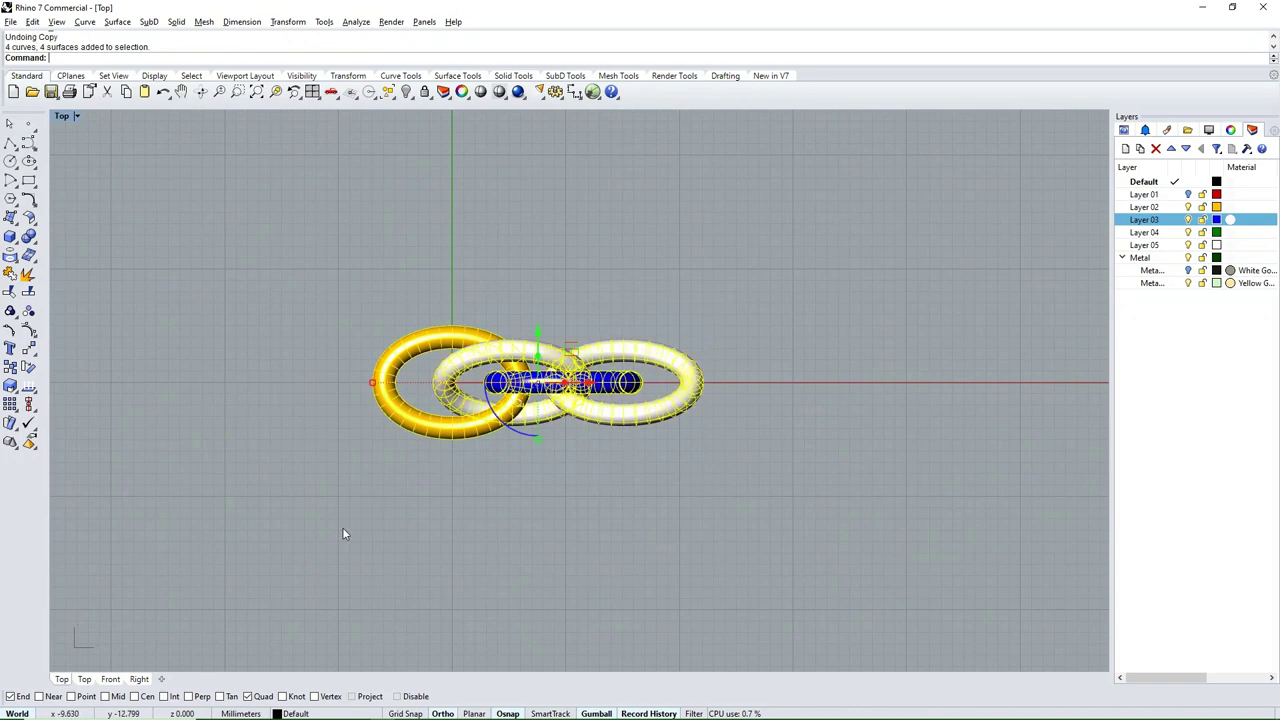
{"action": "left_click", "coordinate": [20, 368]}
{"action": "scroll", "coordinate": [654, 474], "scroll_direction": "up", "scroll_amount": 2}
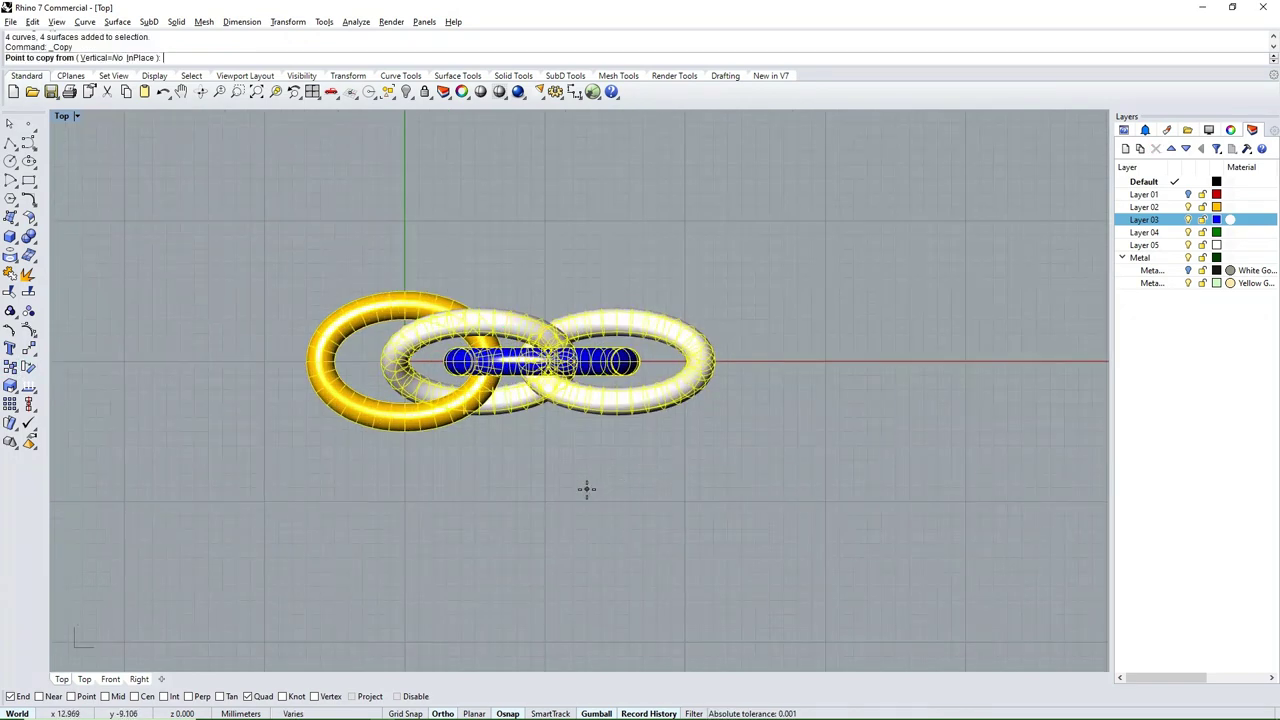
{"action": "left_click", "coordinate": [520, 532]}
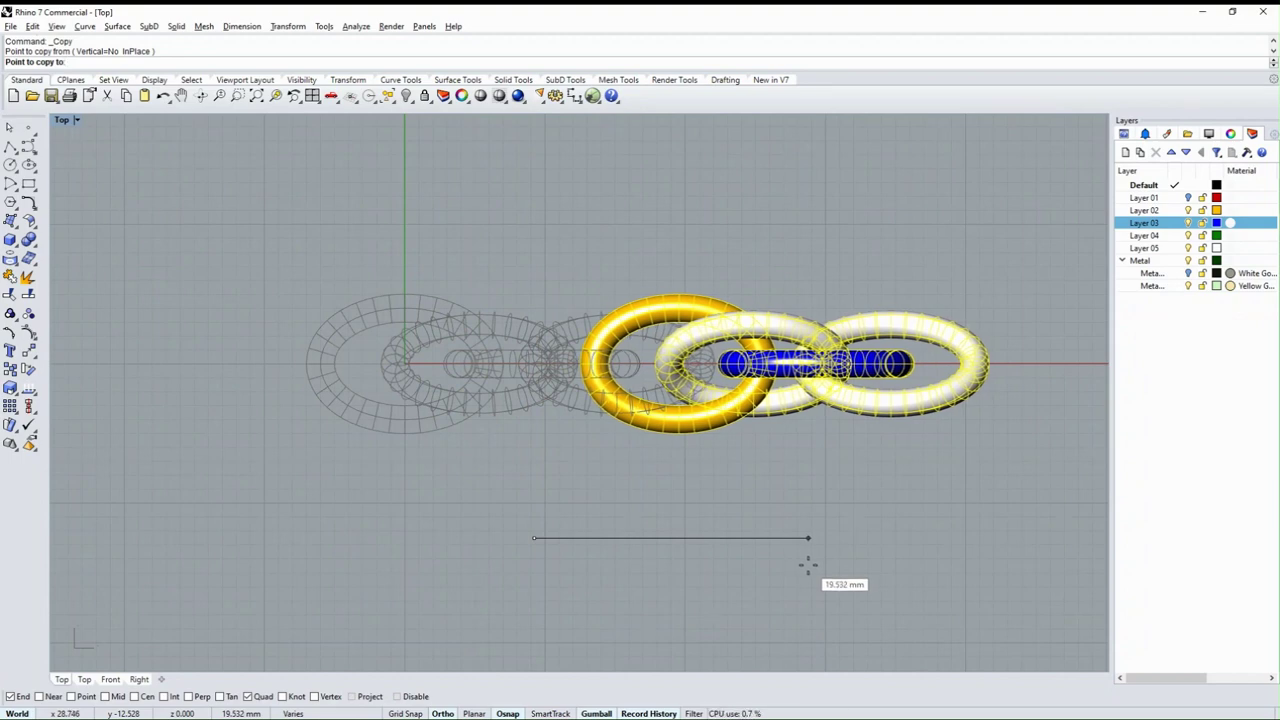
{"action": "key", "text": "Escape"}
{"action": "key", "text": "Escape"}
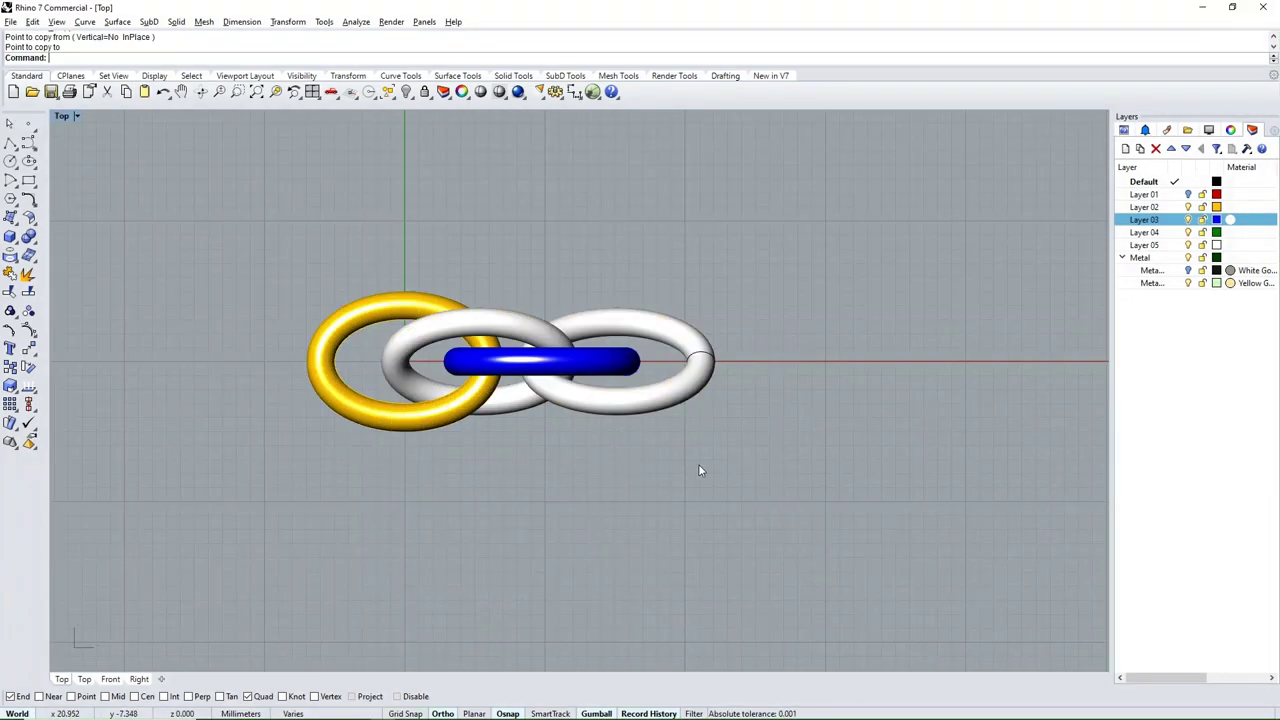
{"action": "scroll", "coordinate": [519, 410], "scroll_direction": "down", "scroll_amount": 3}
{"action": "left_click", "coordinate": [519, 410]}
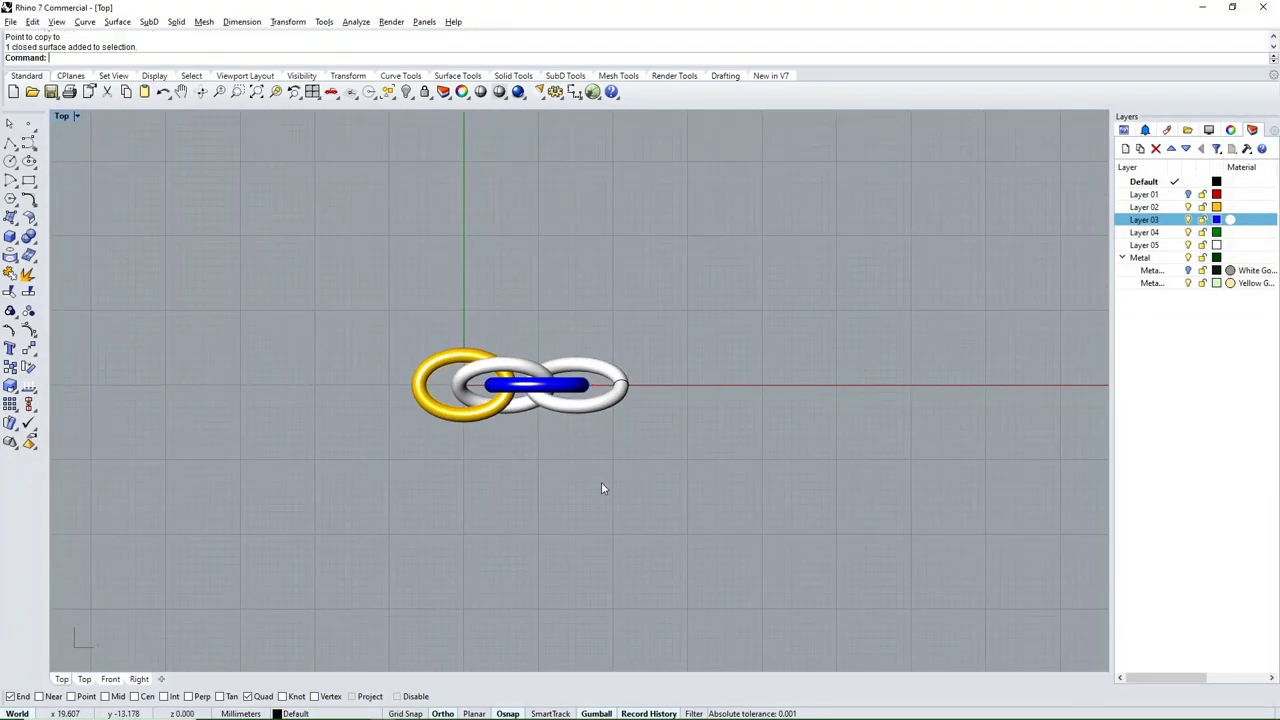
Step: Turn on Layer 01 and the Metal sublayer to reveal the neckline curve and bust
{"action": "scroll", "coordinate": [601, 482], "scroll_direction": "down", "scroll_amount": 2}
{"action": "right_click_drag", "start_coordinate": [579, 463], "coordinate": [577, 478]}
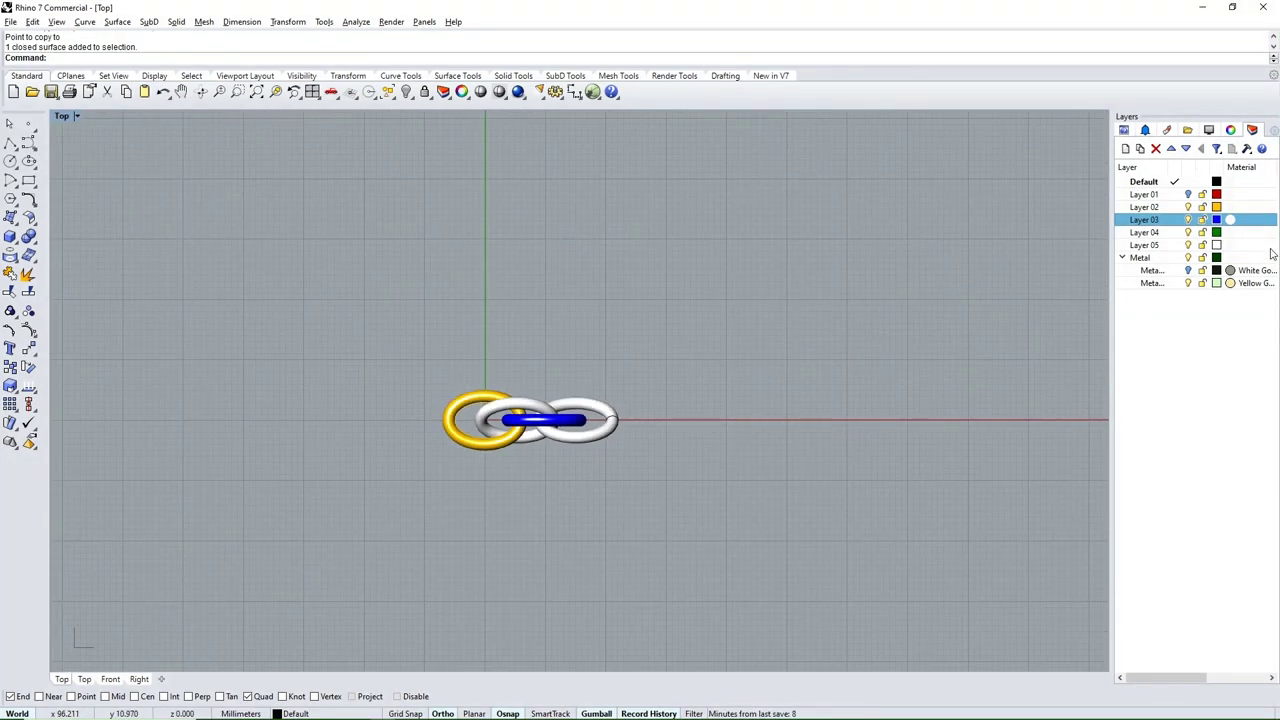
{"action": "left_click", "coordinate": [1189, 195]}
{"action": "scroll", "coordinate": [797, 392], "scroll_direction": "down", "scroll_amount": 3}
{"action": "scroll", "coordinate": [685, 435], "scroll_direction": "down", "scroll_amount": 2}
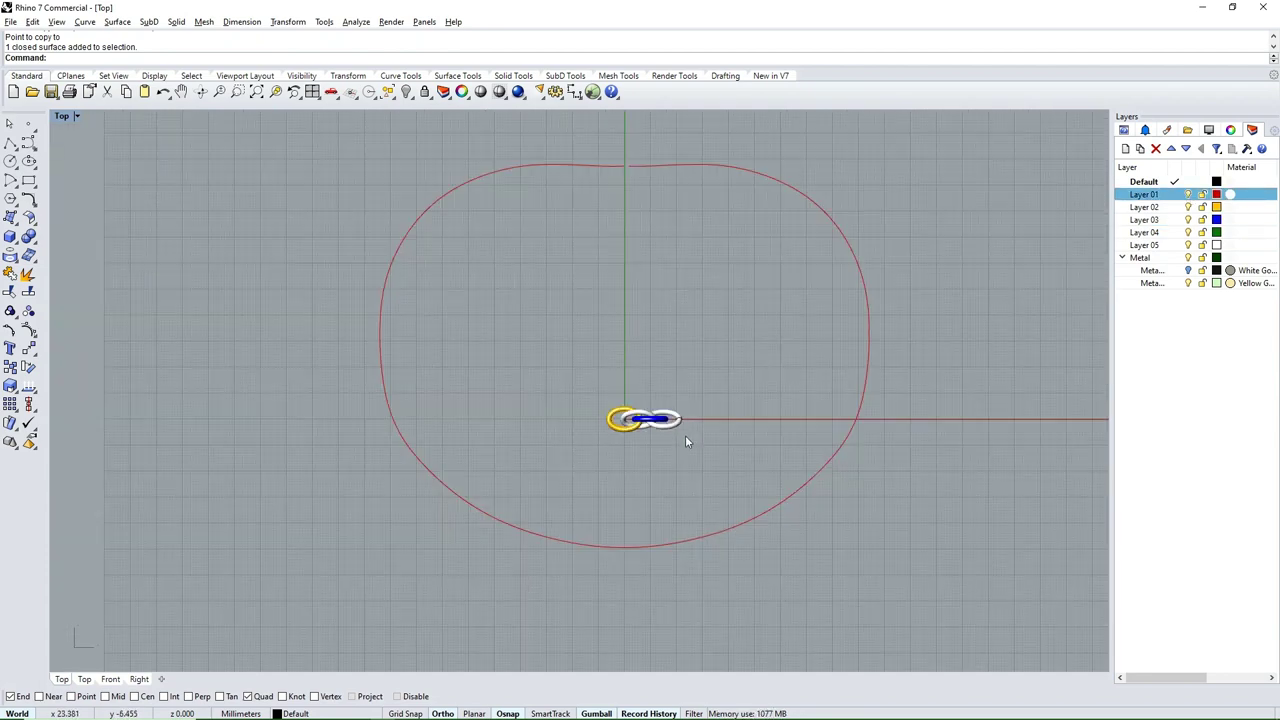
{"action": "left_click", "coordinate": [1190, 271]}
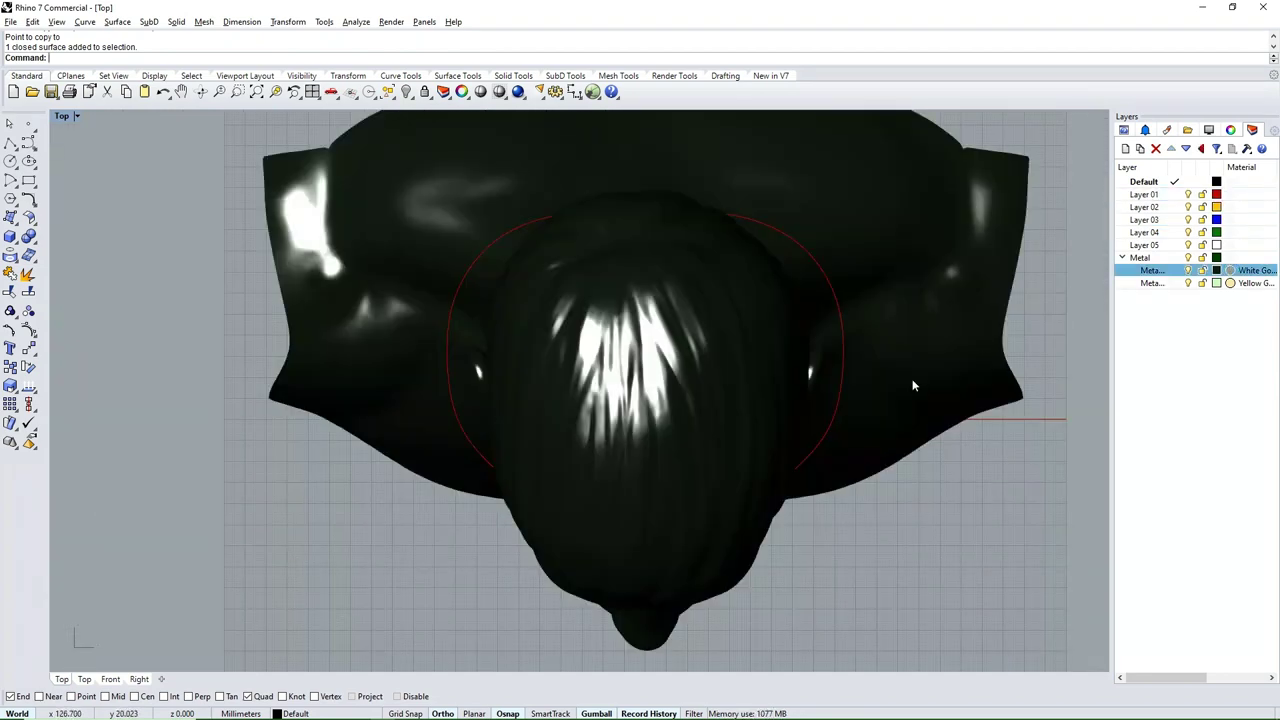
{"action": "type", "text": "P"}
Step: In Perspective, measure the neckline curve's length as 650.437 mm
{"action": "key", "text": "Return"}
{"action": "mouse_move", "coordinate": [879, 502]}
{"action": "right_mouse_down"}
{"action": "mouse_move", "coordinate": [618, 451]}
{"action": "mouse_move", "coordinate": [671, 476]}
{"action": "mouse_move", "coordinate": [689, 468]}
{"action": "mouse_move", "coordinate": [619, 434]}
{"action": "right_mouse_up"}
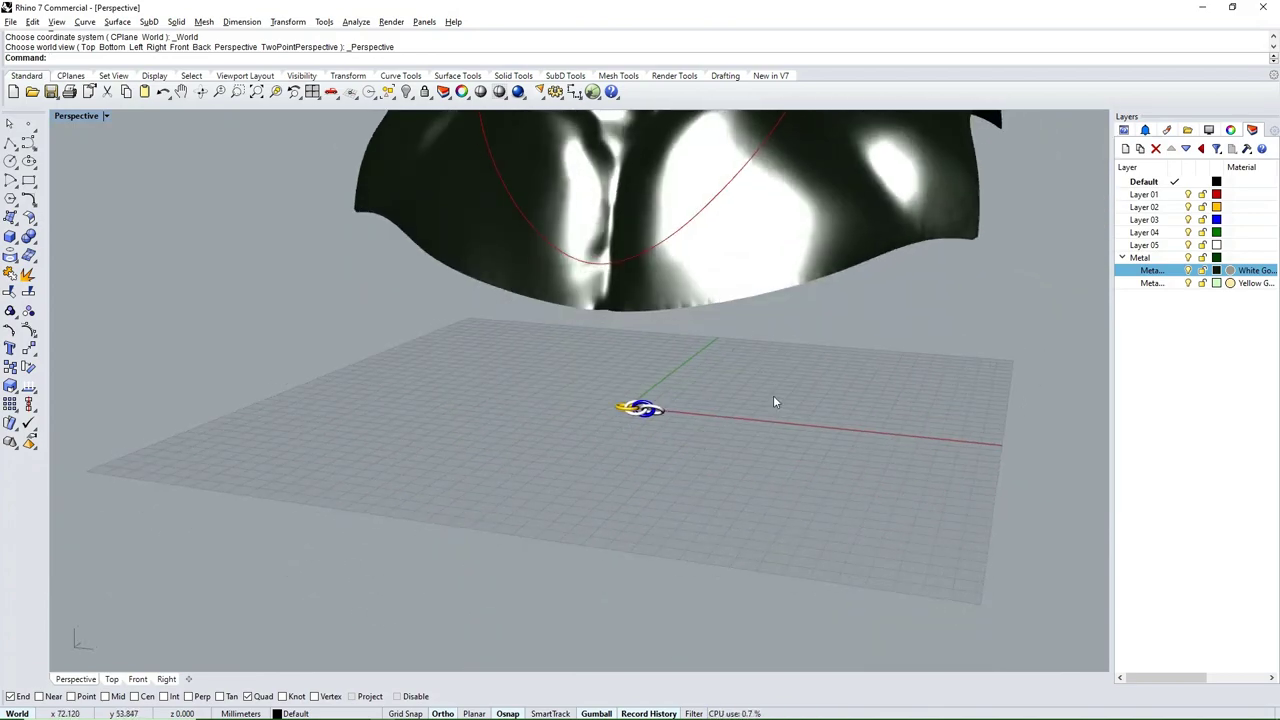
{"action": "mouse_move", "coordinate": [773, 402]}
{"action": "right_mouse_down"}
{"action": "mouse_move", "coordinate": [674, 463]}
{"action": "mouse_move", "coordinate": [626, 414]}
{"action": "right_mouse_up"}
{"action": "left_click", "coordinate": [665, 287]}
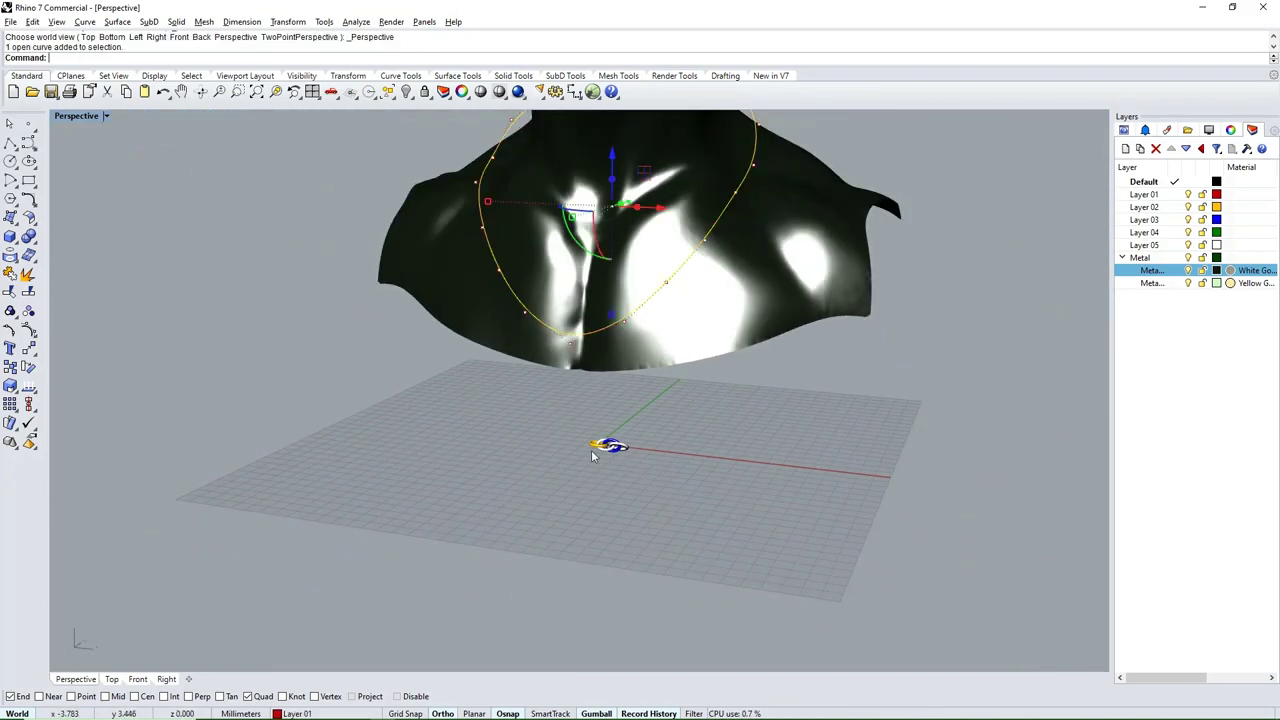
{"action": "scroll", "coordinate": [668, 270], "scroll_direction": "down", "scroll_amount": 3}
{"action": "type", "text": "Length"}
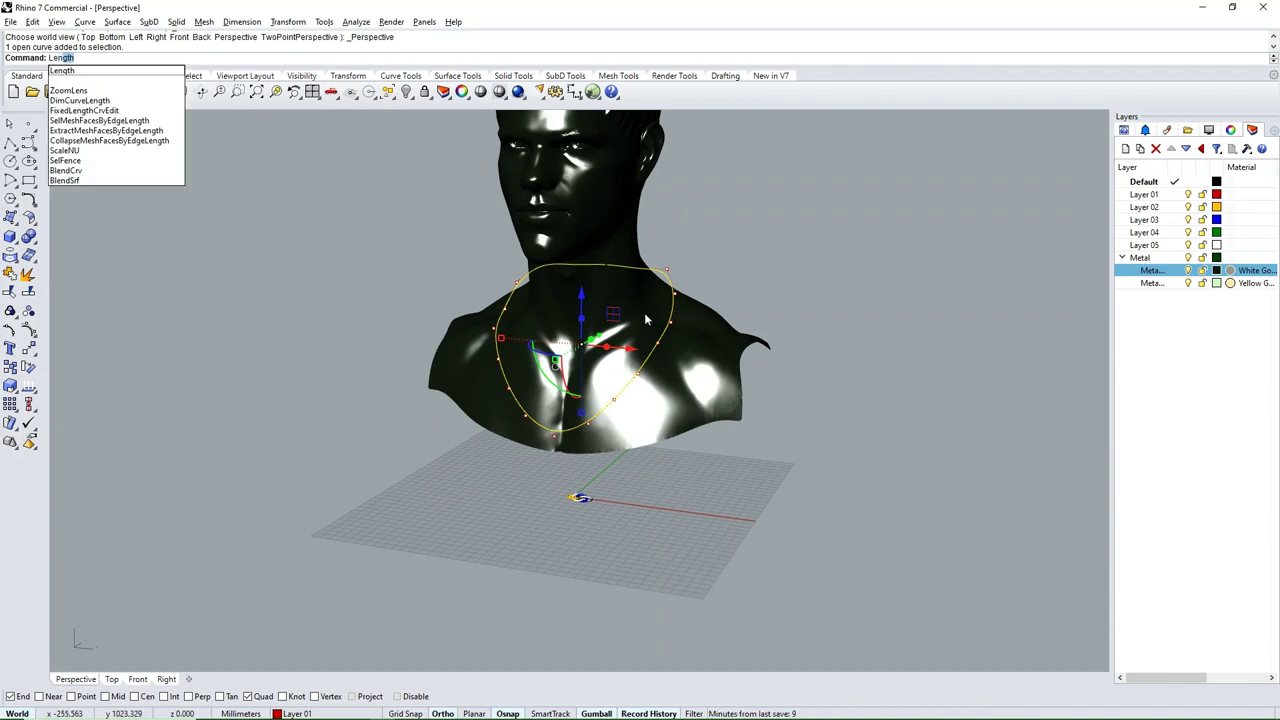
{"action": "key", "text": "Return"}
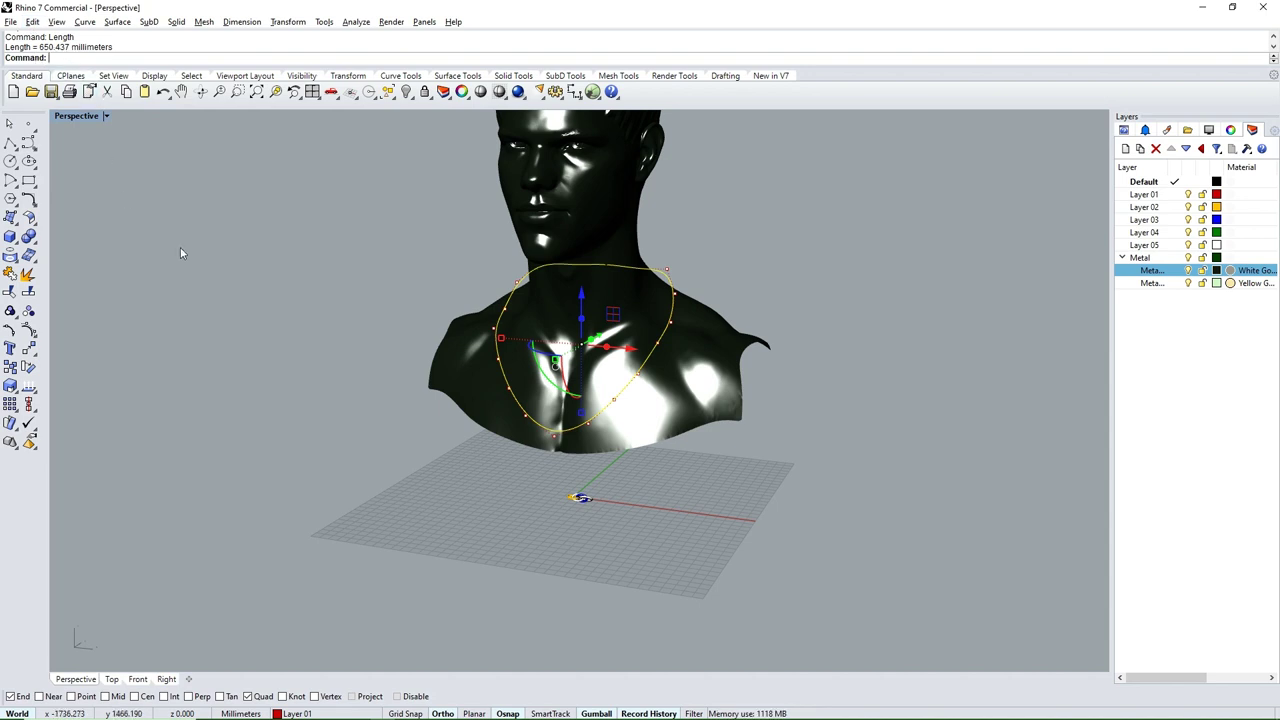
{"action": "key", "text": "Escape"}
Step: Draw a straight 650.437 mm polyline starting at the origin
{"action": "left_click", "coordinate": [10, 145]}
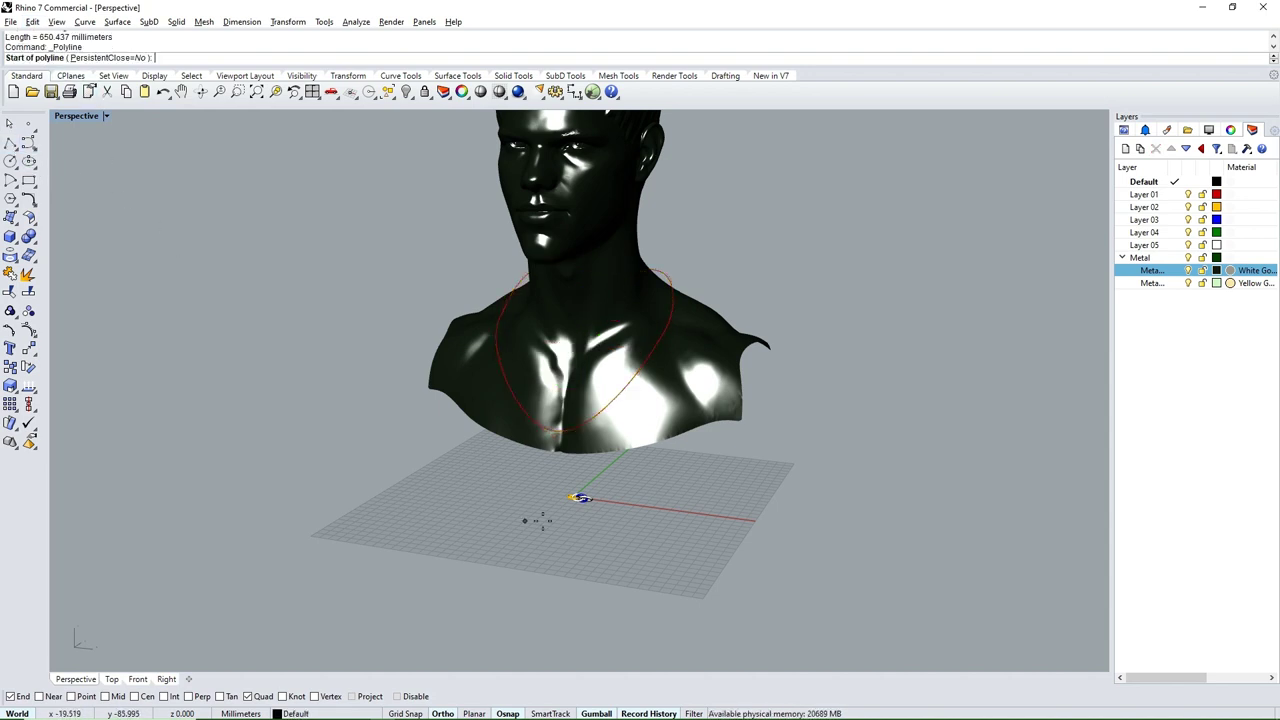
{"action": "left_click", "coordinate": [585, 505]}
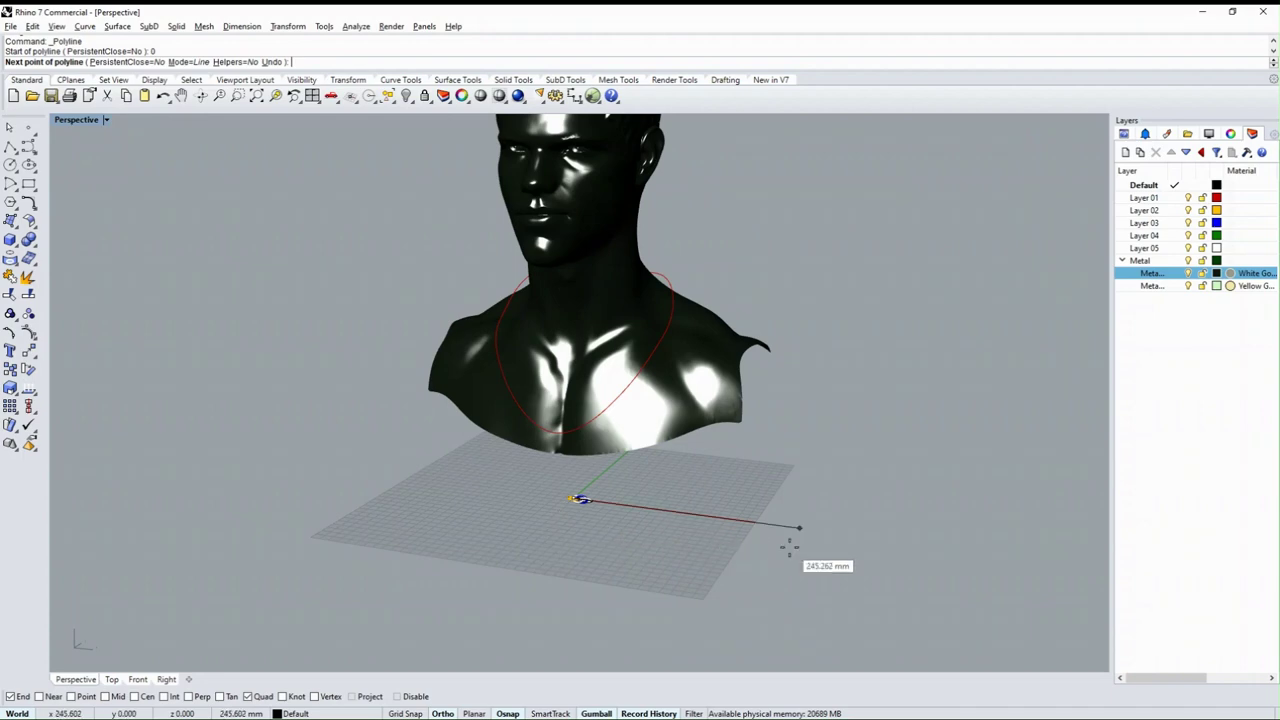
{"action": "scroll", "coordinate": [801, 545], "scroll_direction": "up", "scroll_amount": 3}
{"action": "scroll", "coordinate": [801, 545], "scroll_direction": "up", "scroll_amount": 4}
{"action": "scroll", "coordinate": [846, 494], "scroll_direction": "up", "scroll_amount": 2}
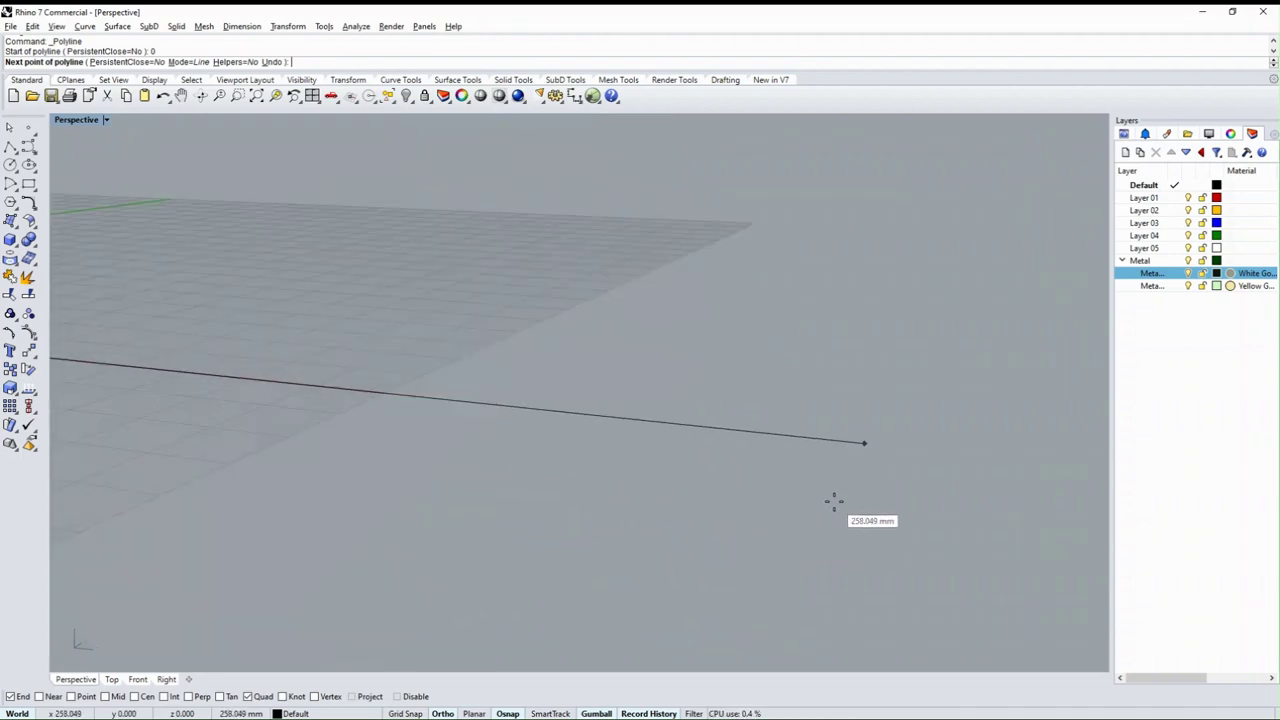
{"action": "type", "text": "650.437"}
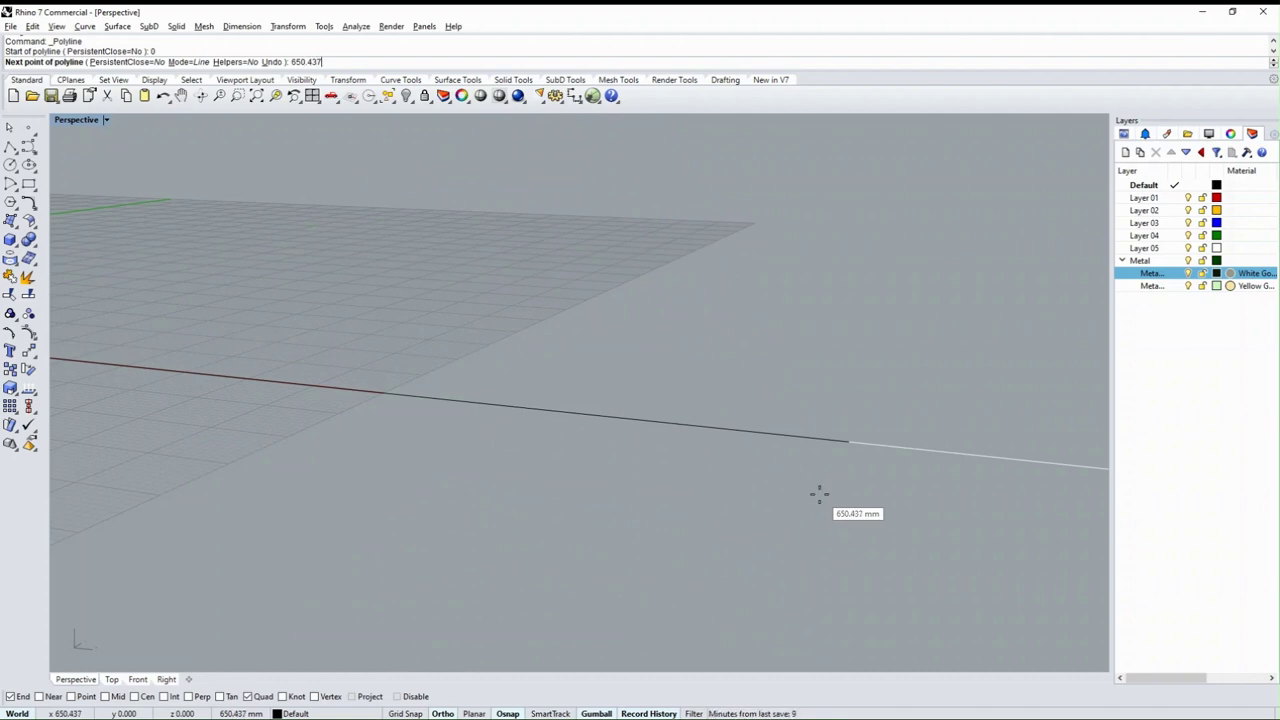
{"action": "scroll", "coordinate": [818, 493], "scroll_direction": "down", "scroll_amount": 3}
{"action": "scroll", "coordinate": [818, 493], "scroll_direction": "down", "scroll_amount": 2}
{"action": "scroll", "coordinate": [818, 493], "scroll_direction": "down", "scroll_amount": 2}
{"action": "scroll", "coordinate": [818, 493], "scroll_direction": "down", "scroll_amount": 1}
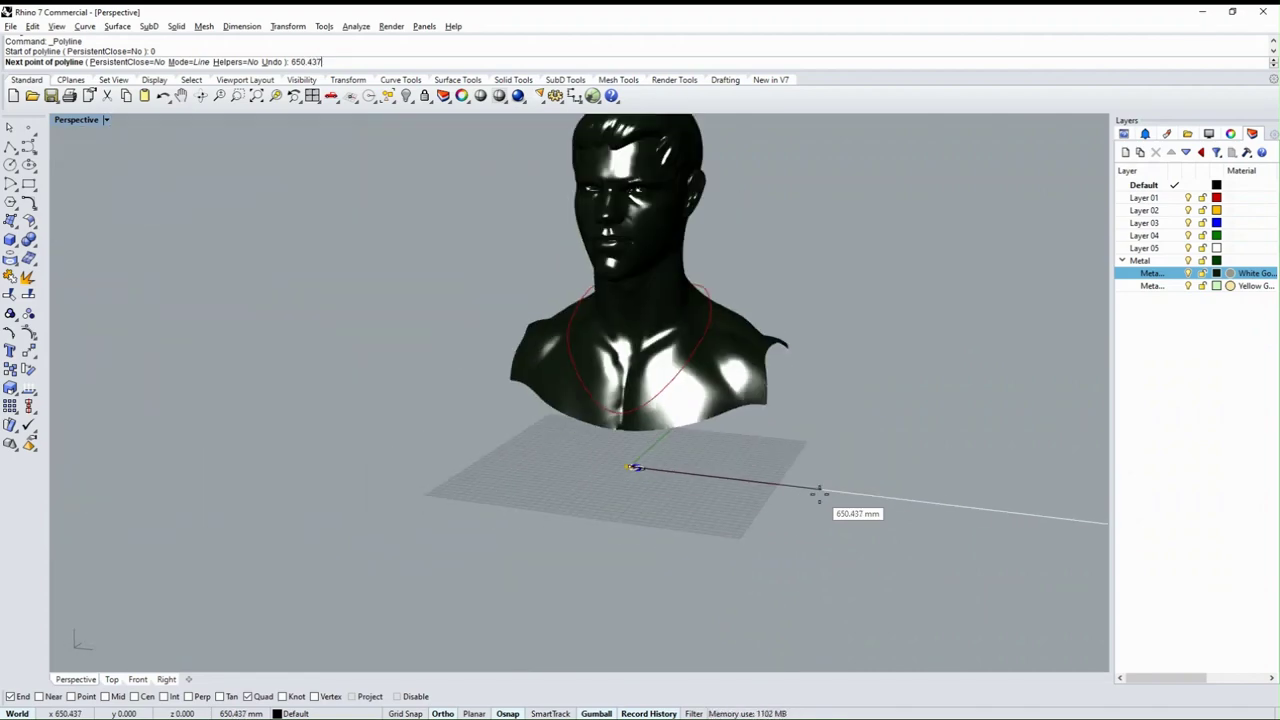
{"action": "scroll", "coordinate": [903, 506], "scroll_direction": "down", "scroll_amount": 2}
{"action": "scroll", "coordinate": [951, 523], "scroll_direction": "up", "scroll_amount": 2}
{"action": "scroll", "coordinate": [891, 500], "scroll_direction": "up", "scroll_amount": 3}
{"action": "scroll", "coordinate": [846, 477], "scroll_direction": "up", "scroll_amount": 2}
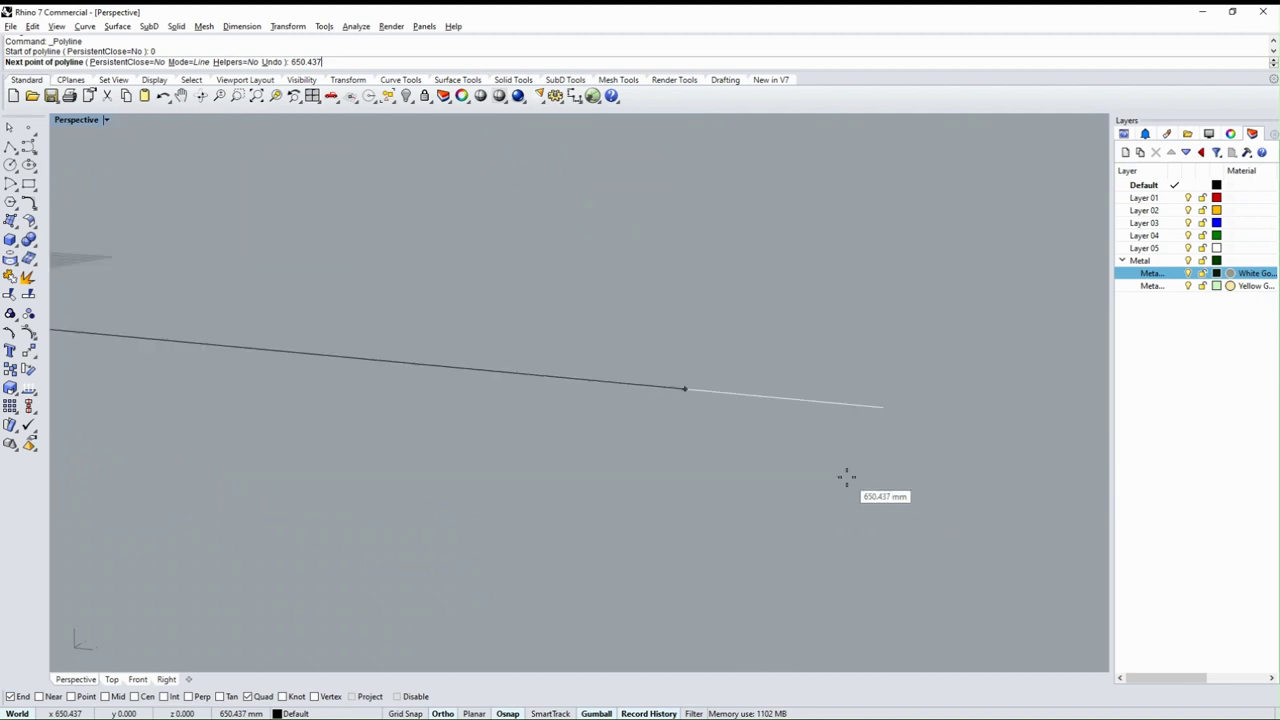
{"action": "key", "text": "Return"}
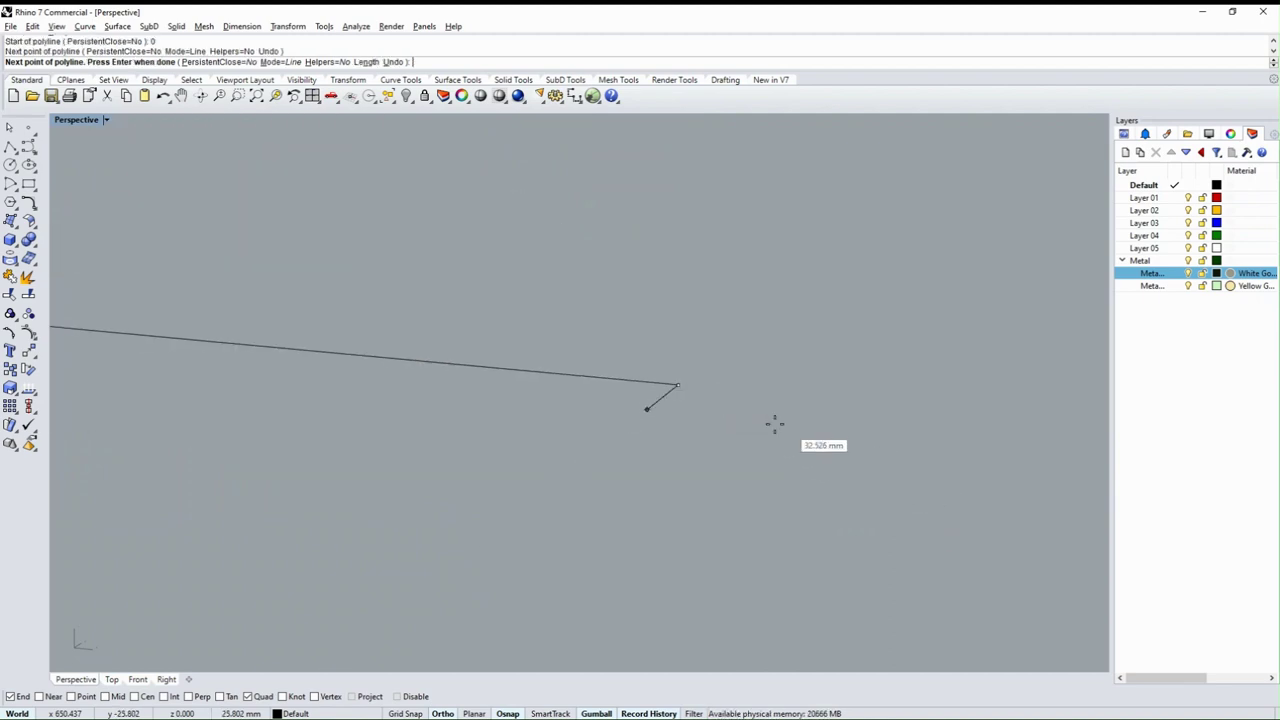
{"action": "key", "text": "Return"}
Step: Turn off the Metal sublayer and Layer 01 to hide the bust and neckline curve
{"action": "scroll", "coordinate": [830, 430], "scroll_direction": "down", "scroll_amount": 3}
{"action": "scroll", "coordinate": [657, 420], "scroll_direction": "down", "scroll_amount": 2}
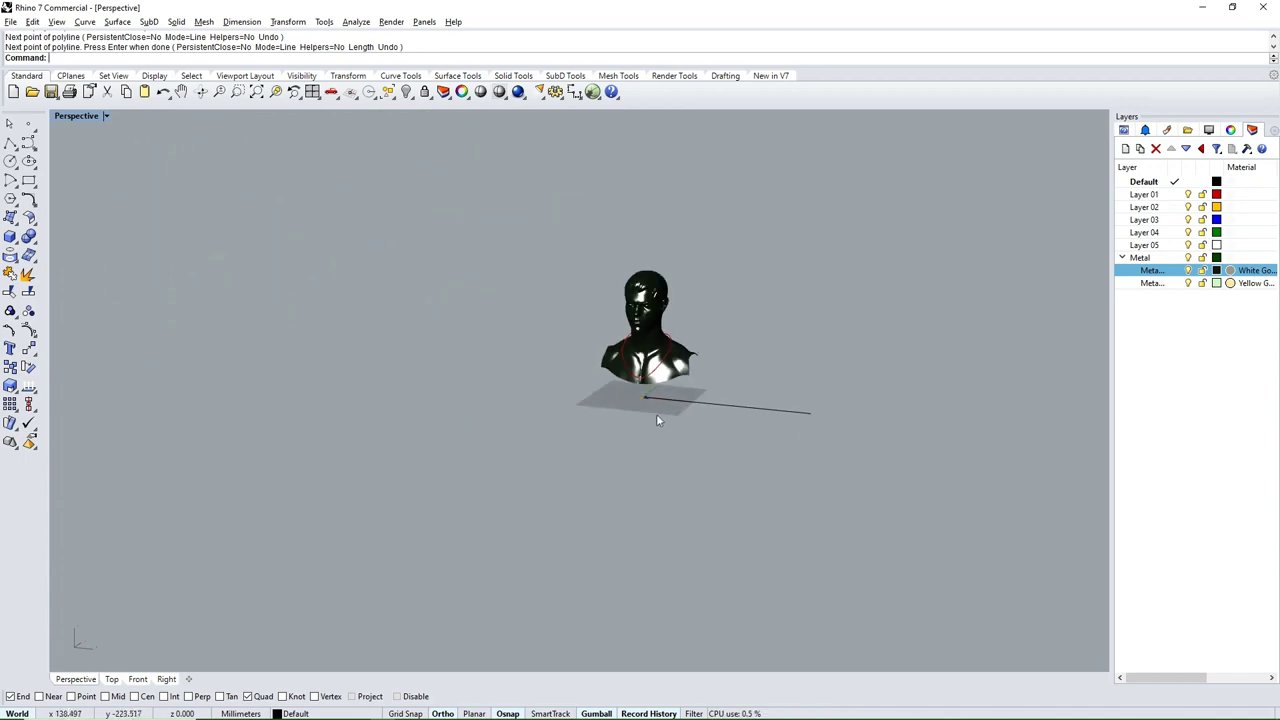
{"action": "right_click_drag", "start_coordinate": [656, 413], "coordinate": [586, 414]}
{"action": "scroll", "coordinate": [551, 406], "scroll_direction": "up", "scroll_amount": 5}
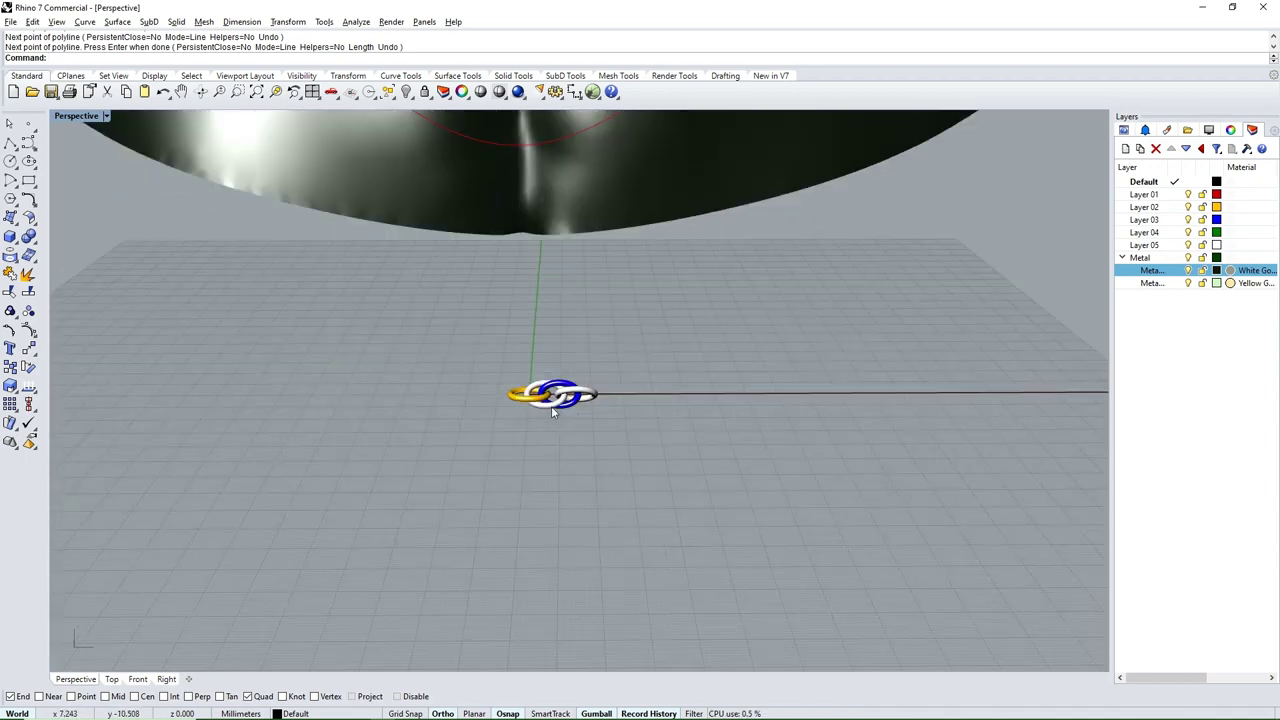
{"action": "scroll", "coordinate": [551, 406], "scroll_direction": "up", "scroll_amount": 1}
{"action": "scroll", "coordinate": [553, 473], "scroll_direction": "down", "scroll_amount": 2}
{"action": "scroll", "coordinate": [553, 473], "scroll_direction": "down", "scroll_amount": 3}
{"action": "scroll", "coordinate": [562, 473], "scroll_direction": "down", "scroll_amount": 2}
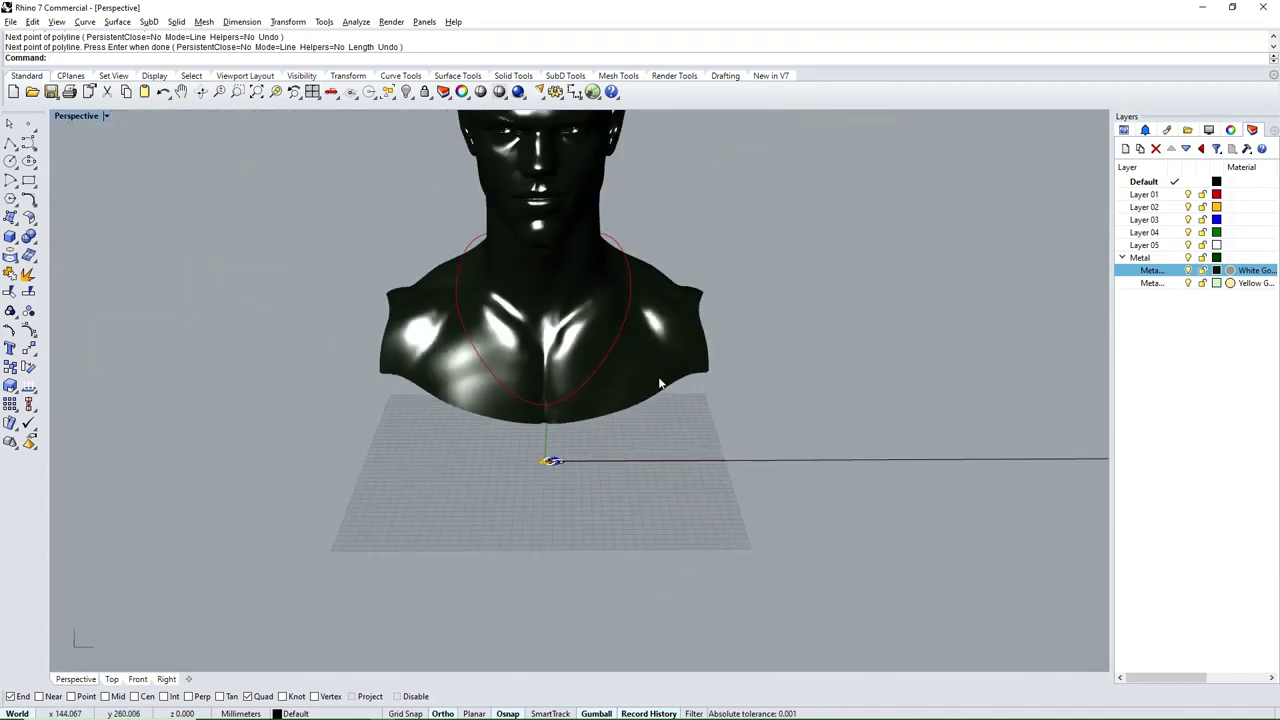
{"action": "left_click", "coordinate": [1188, 271]}
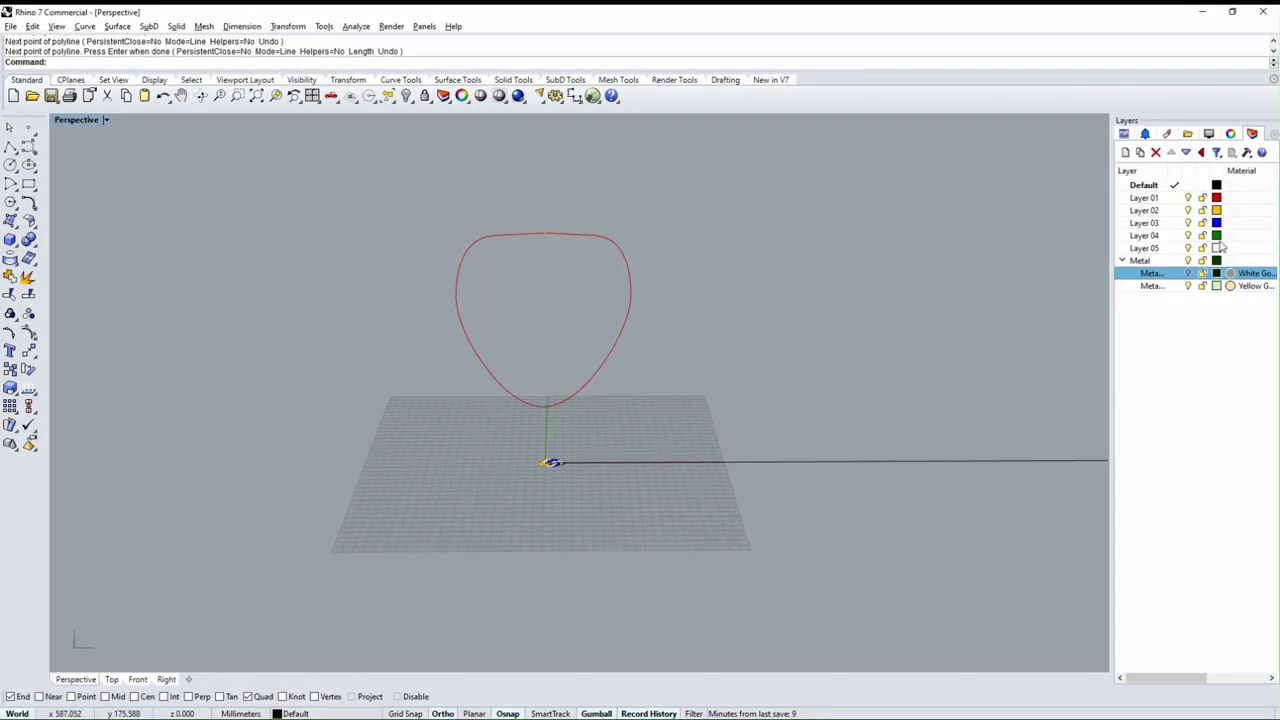
{"action": "left_click", "coordinate": [1188, 198]}
{"action": "scroll", "coordinate": [635, 417], "scroll_direction": "up", "scroll_amount": 2}
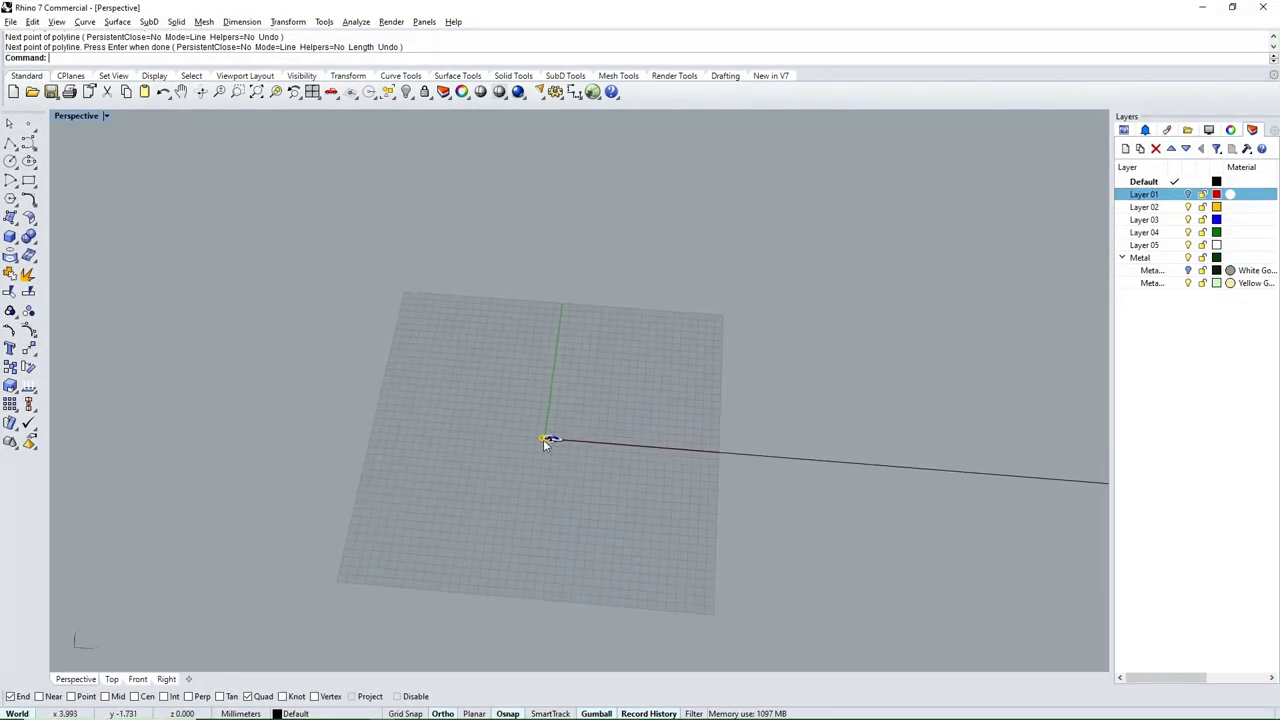
{"action": "scroll", "coordinate": [600, 447], "scroll_direction": "up", "scroll_amount": 3}
Step: In the Top view, select all three chain links and their curves
{"action": "left_click_drag", "start_coordinate": [550, 423], "coordinate": [505, 523]}
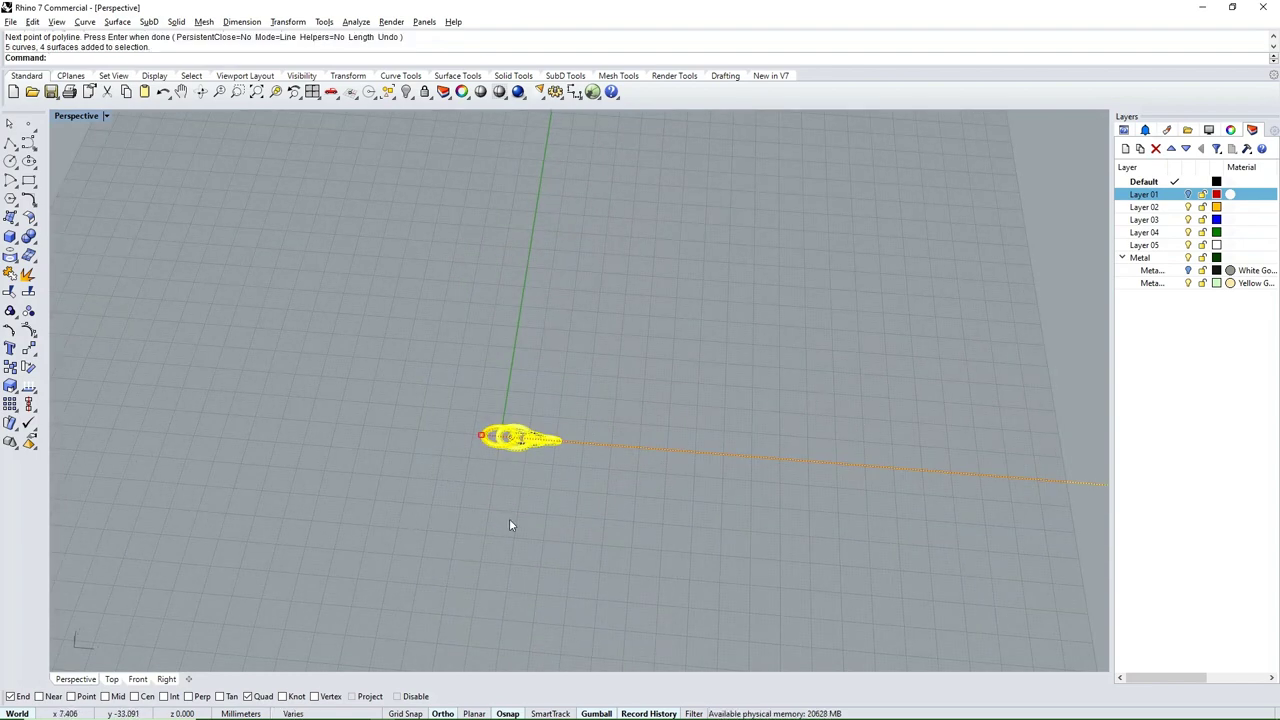
{"action": "key", "text": "ctrl+F1"}
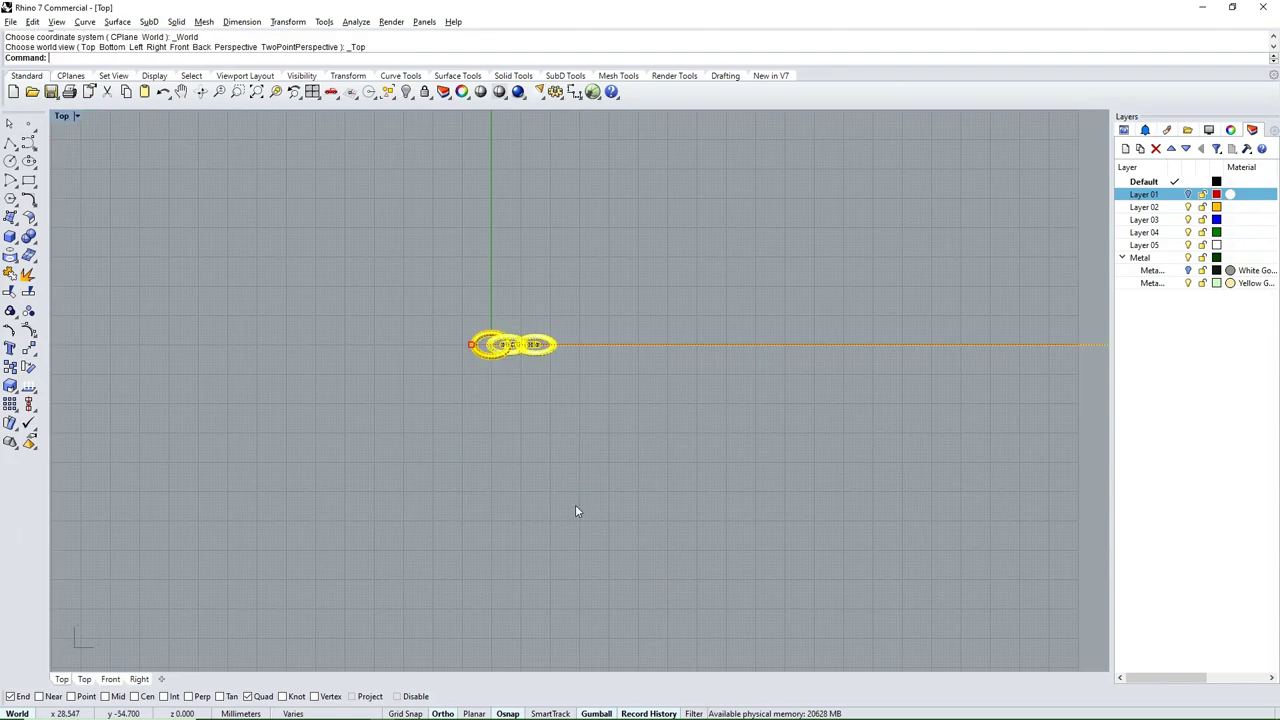
{"action": "key", "text": "Escape"}
{"action": "scroll", "coordinate": [525, 378], "scroll_direction": "up", "scroll_amount": 2}
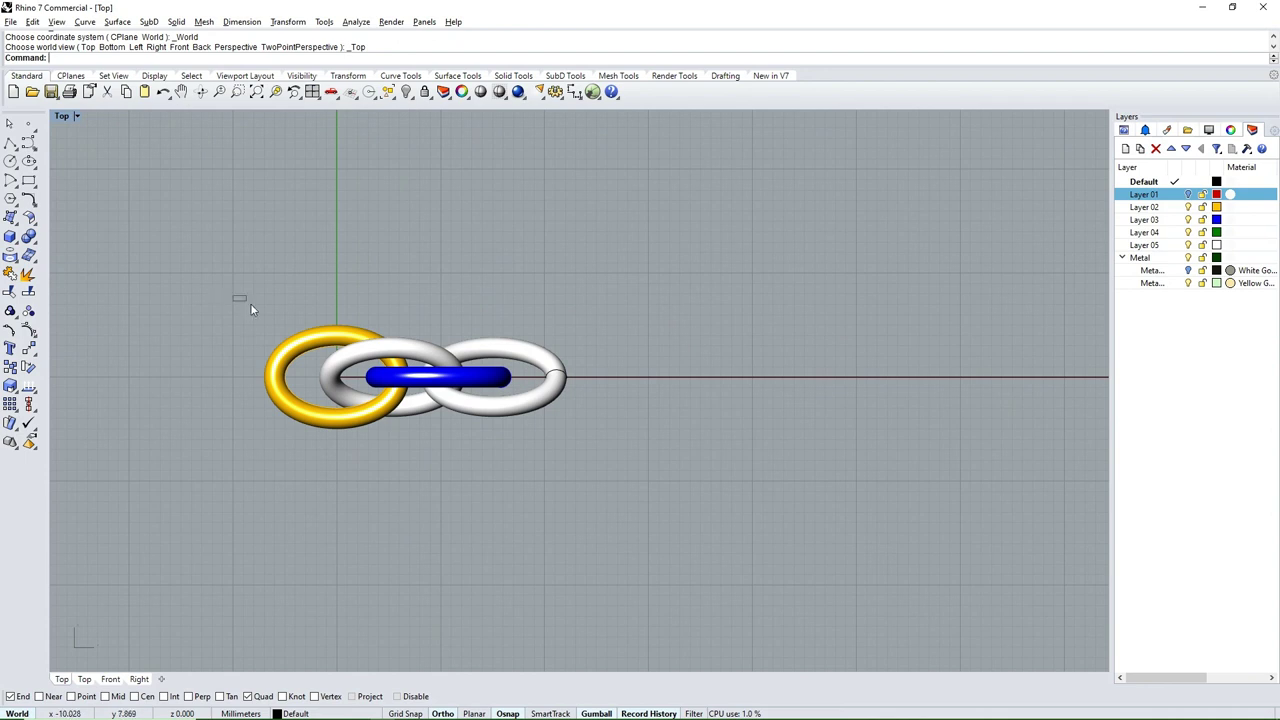
{"action": "left_click_drag", "start_coordinate": [251, 308], "coordinate": [596, 529]}
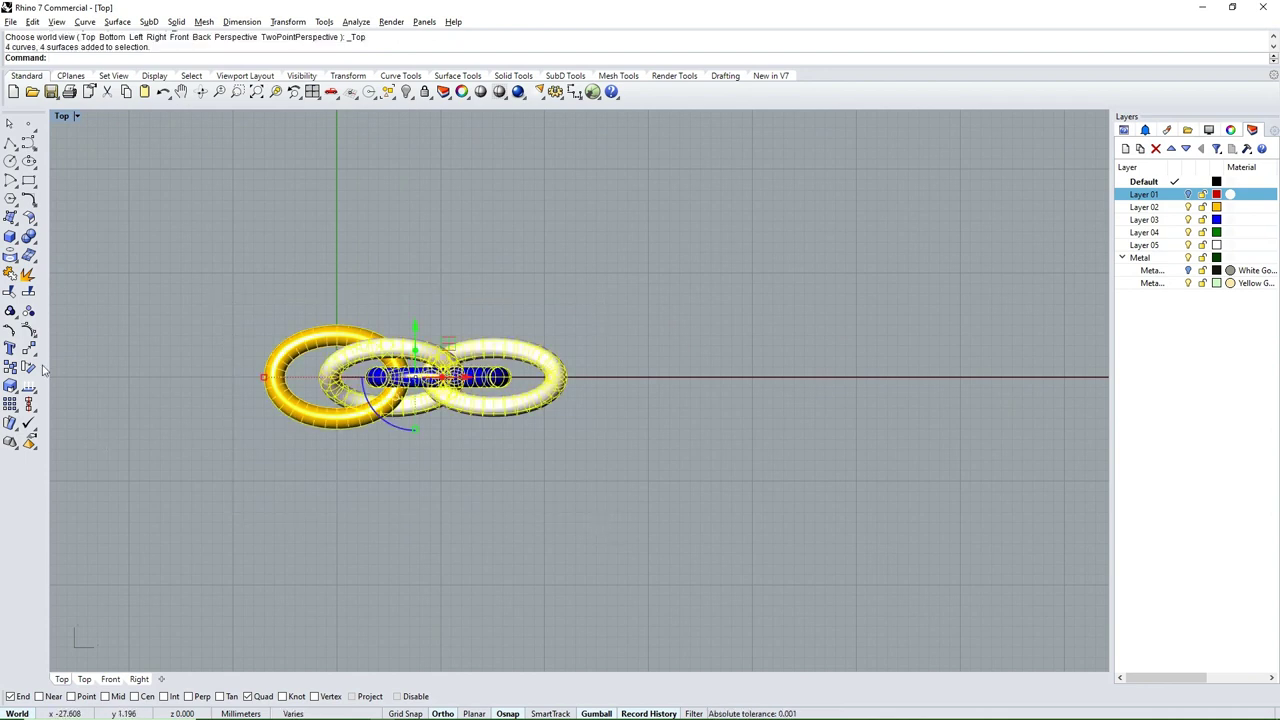
Step: Start a Copy at 19.53 mm with FromLastPoint and UseLastDistance both set to Yes
{"action": "left_click", "coordinate": [10, 368]}
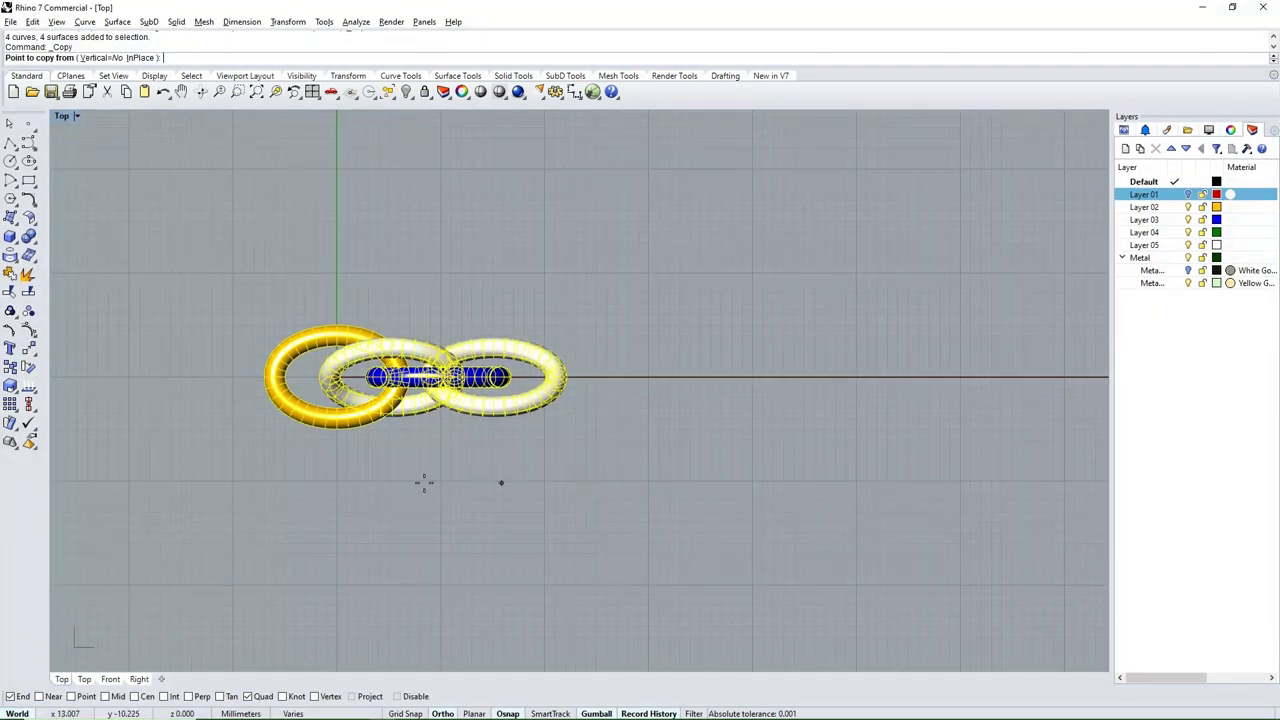
{"action": "left_click", "coordinate": [362, 476]}
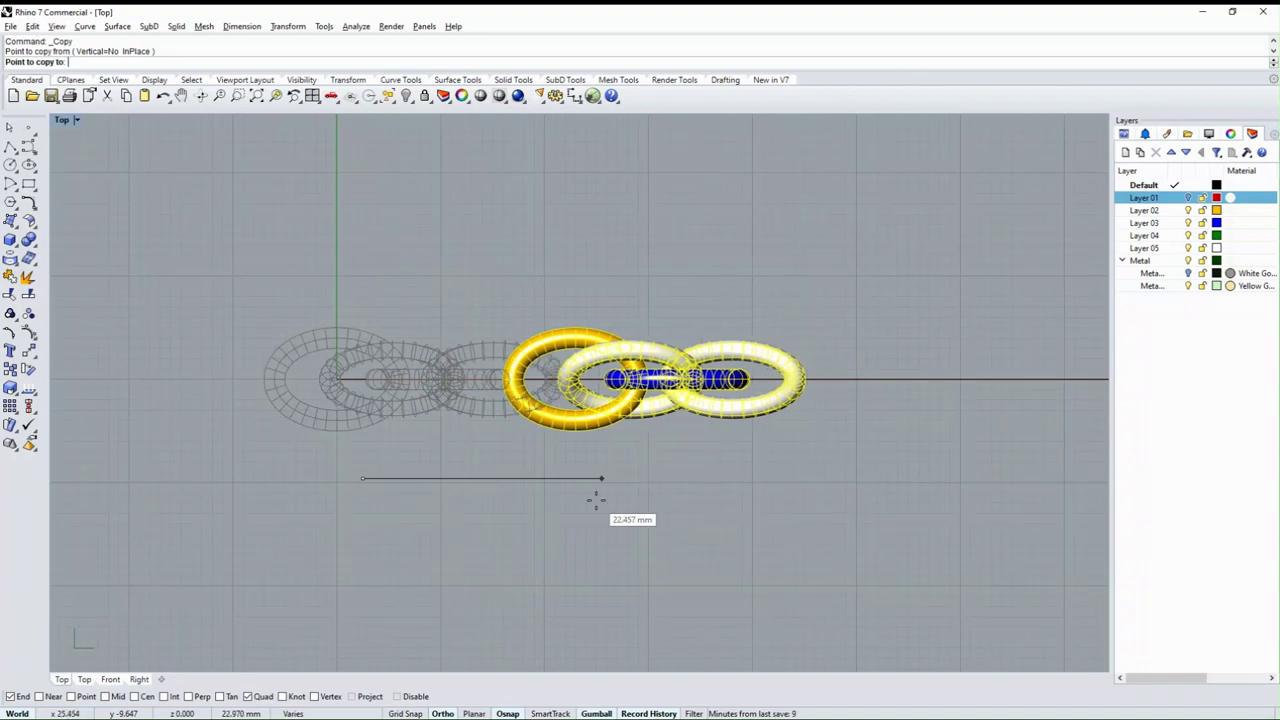
{"action": "type", "text": "1"}
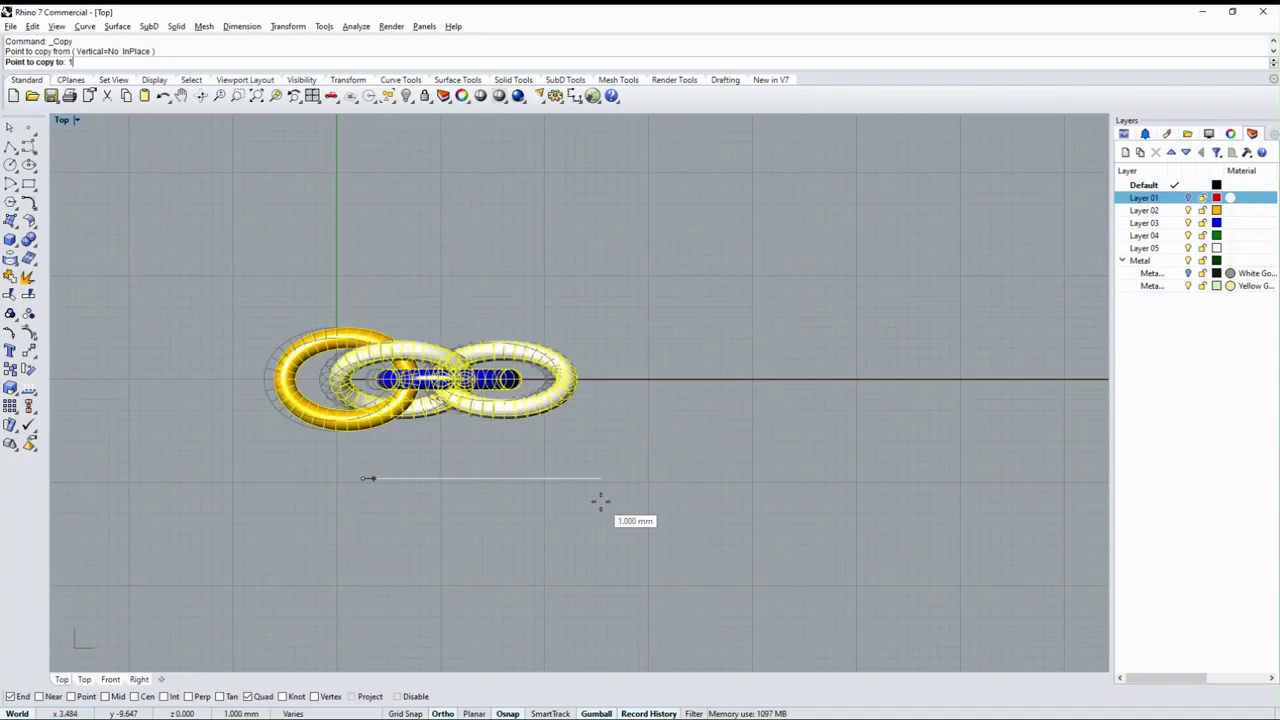
{"action": "type", "text": "9.53"}
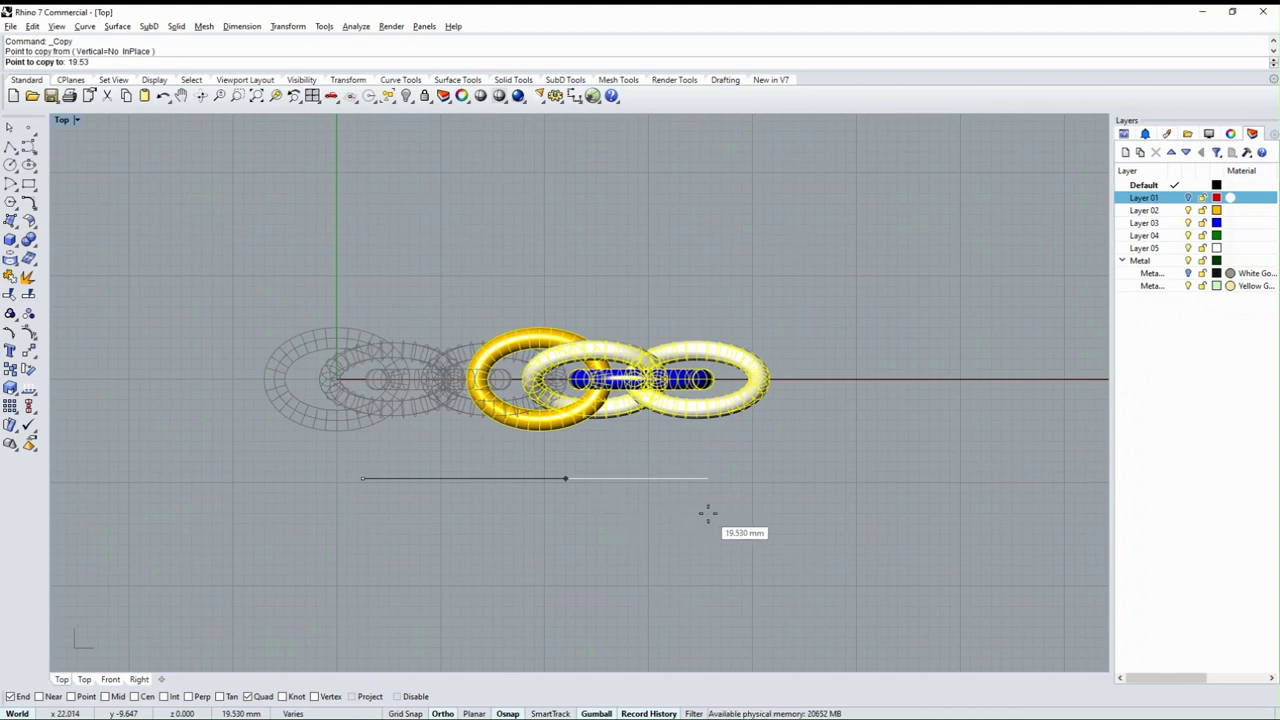
{"action": "key", "text": "Return"}
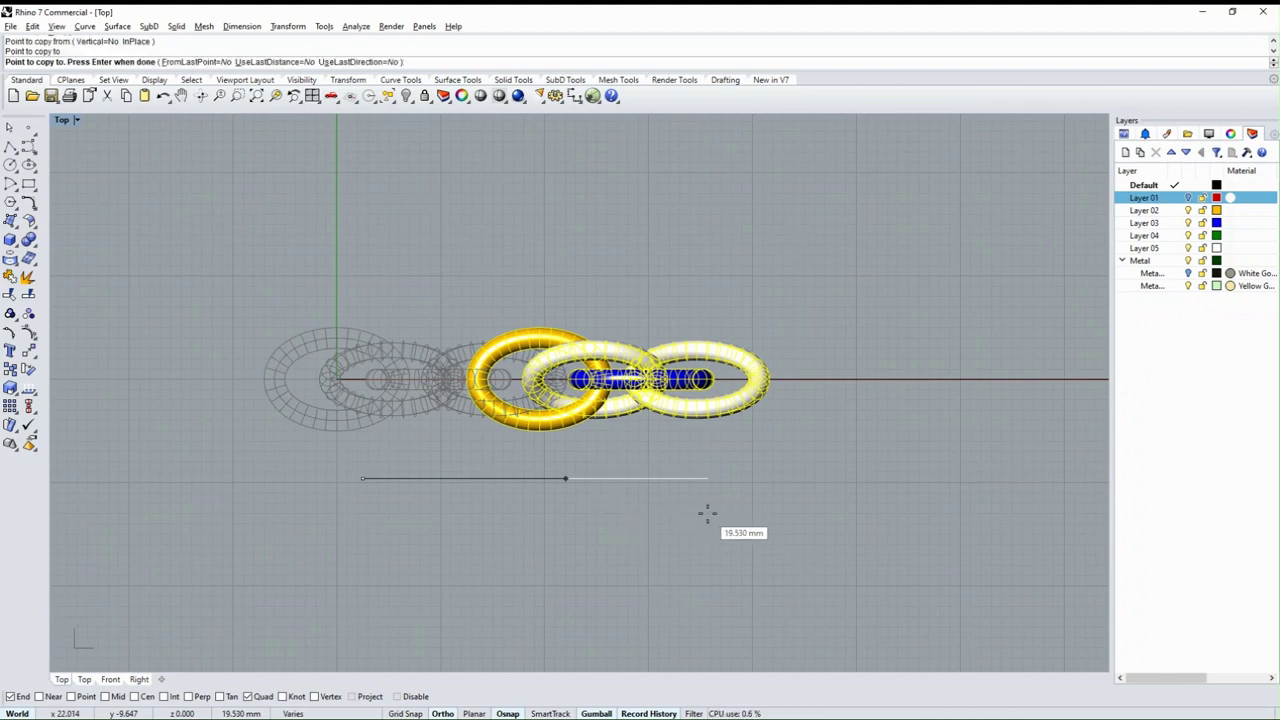
{"action": "left_click", "coordinate": [197, 64]}
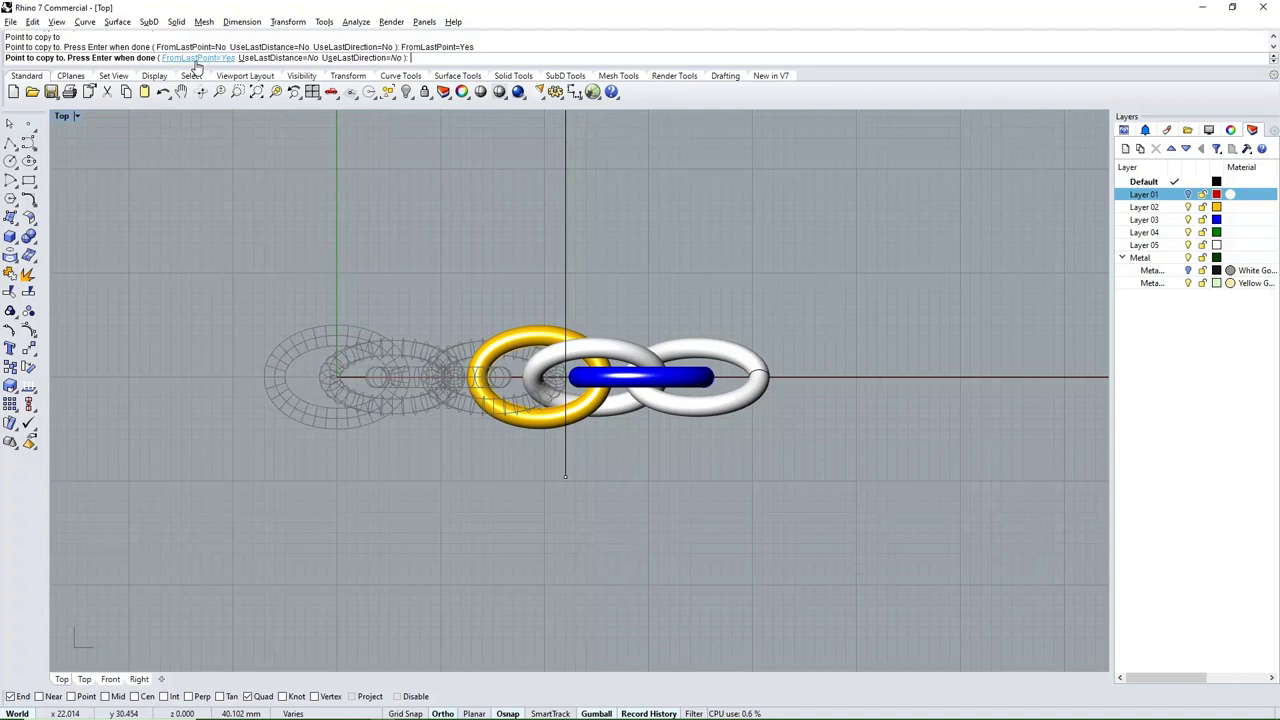
{"action": "left_click", "coordinate": [277, 62]}
Step: Place repeated link-set copies to the right until the straight chain is long
{"action": "scroll", "coordinate": [235, 270], "scroll_direction": "down", "scroll_amount": 5}
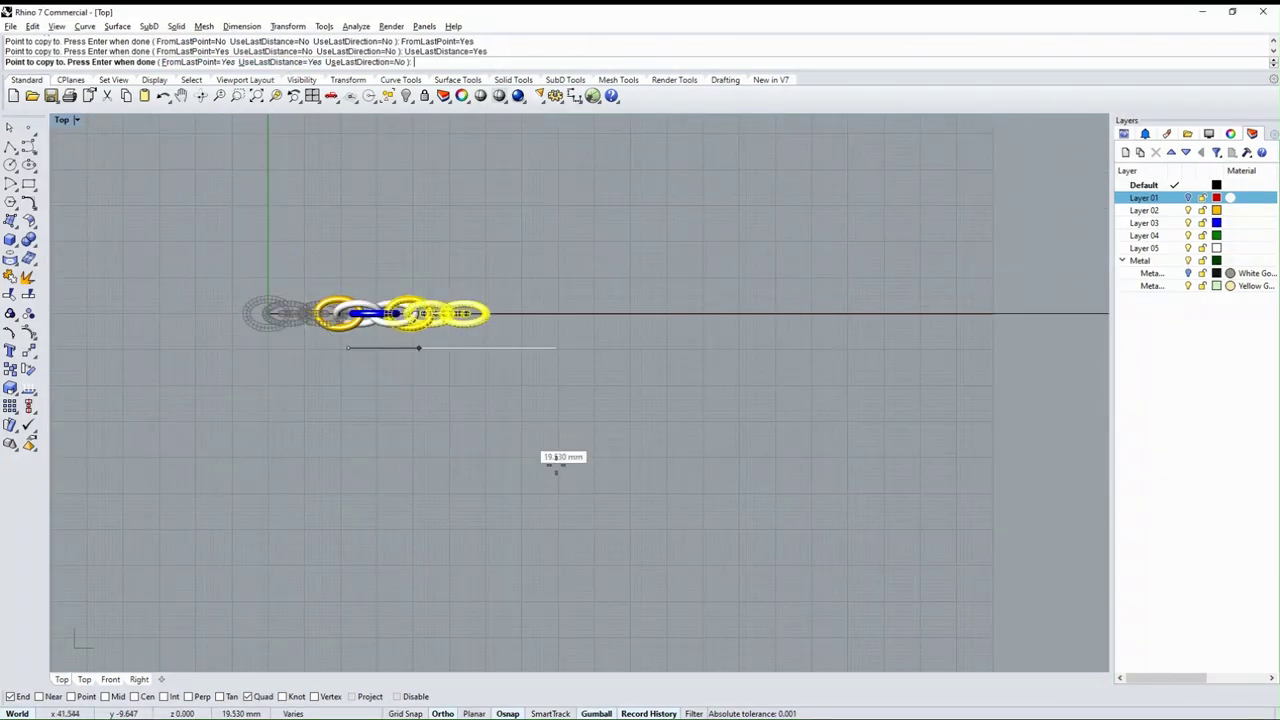
{"action": "left_click", "coordinate": [588, 472]}
{"action": "left_click", "coordinate": [612, 474]}
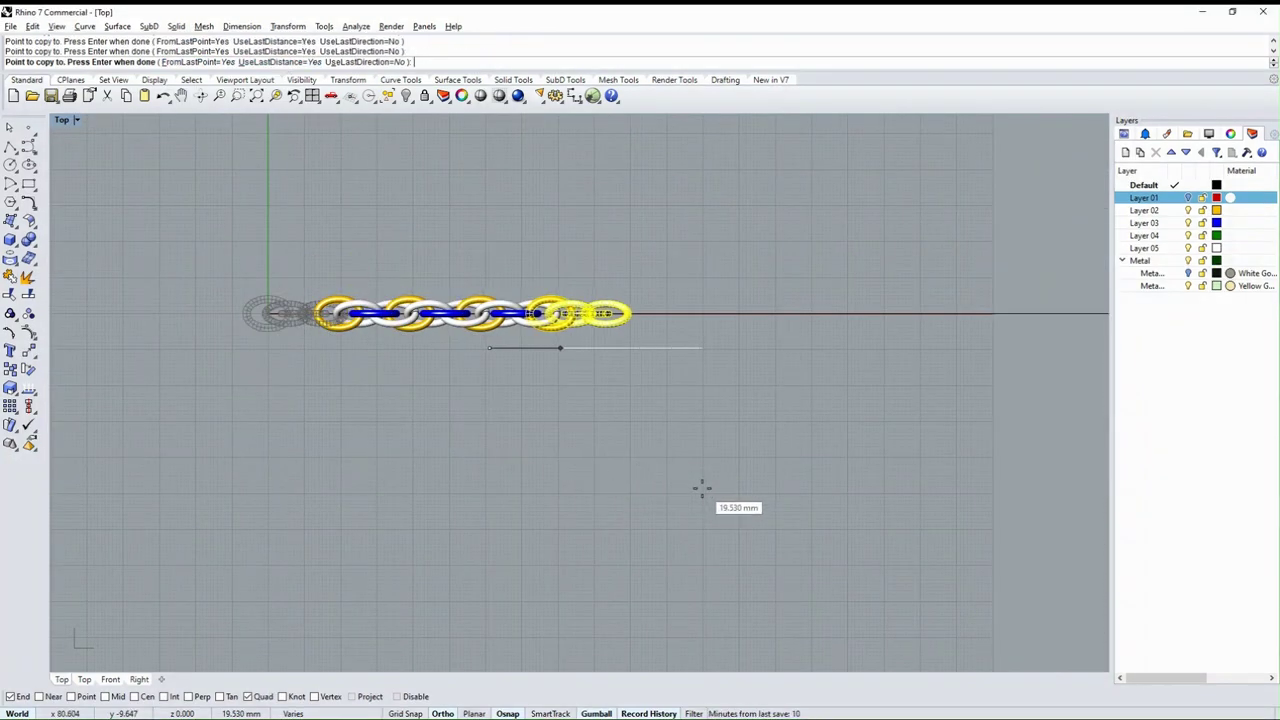
{"action": "left_click", "coordinate": [735, 497]}
{"action": "left_click", "coordinate": [800, 508]}
{"action": "left_click", "coordinate": [872, 509]}
{"action": "left_click", "coordinate": [952, 509]}
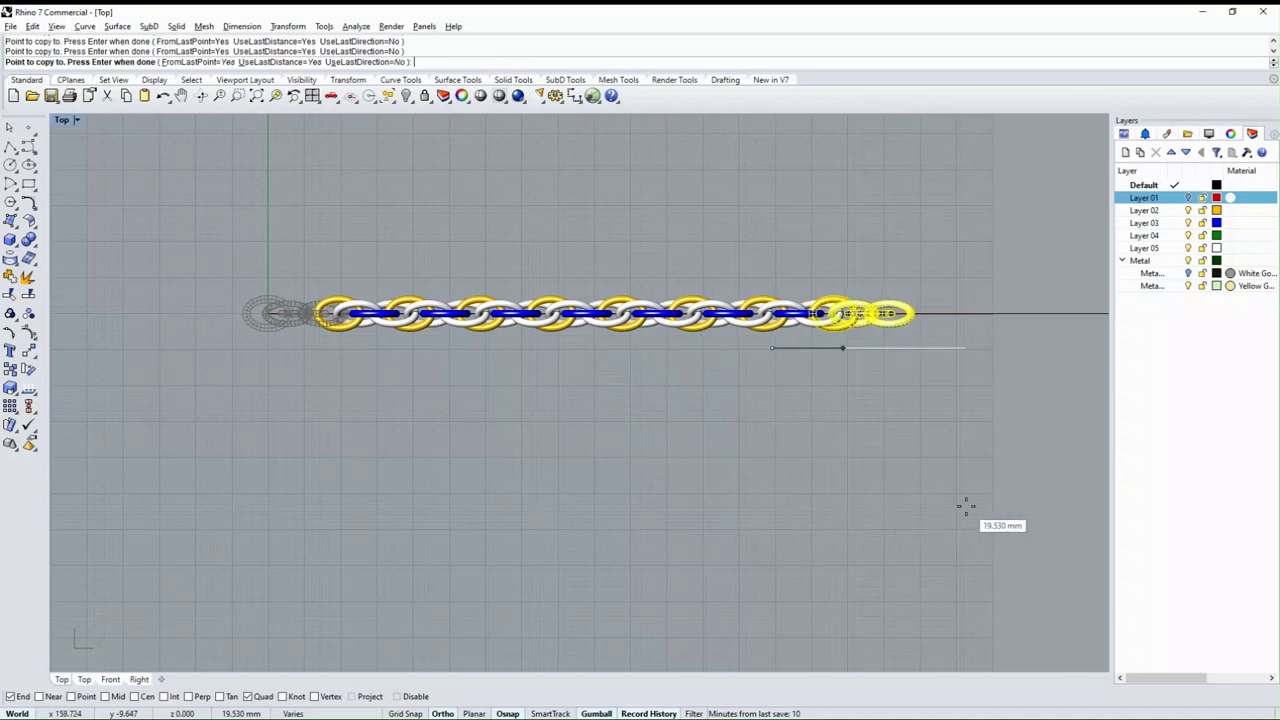
{"action": "scroll", "coordinate": [258, 449], "scroll_direction": "down", "scroll_amount": 3}
{"action": "scroll", "coordinate": [258, 449], "scroll_direction": "down", "scroll_amount": 1}
{"action": "left_click", "coordinate": [690, 516]}
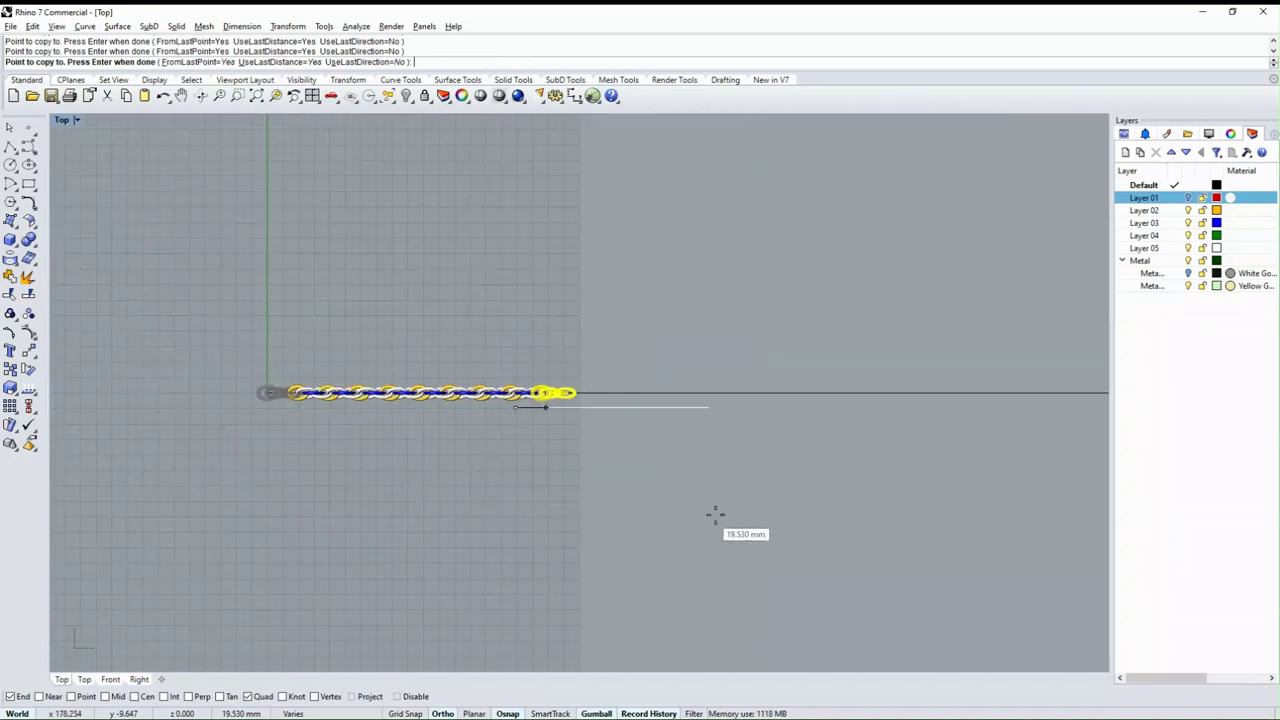
{"action": "left_click", "coordinate": [745, 518]}
{"action": "left_click", "coordinate": [840, 510]}
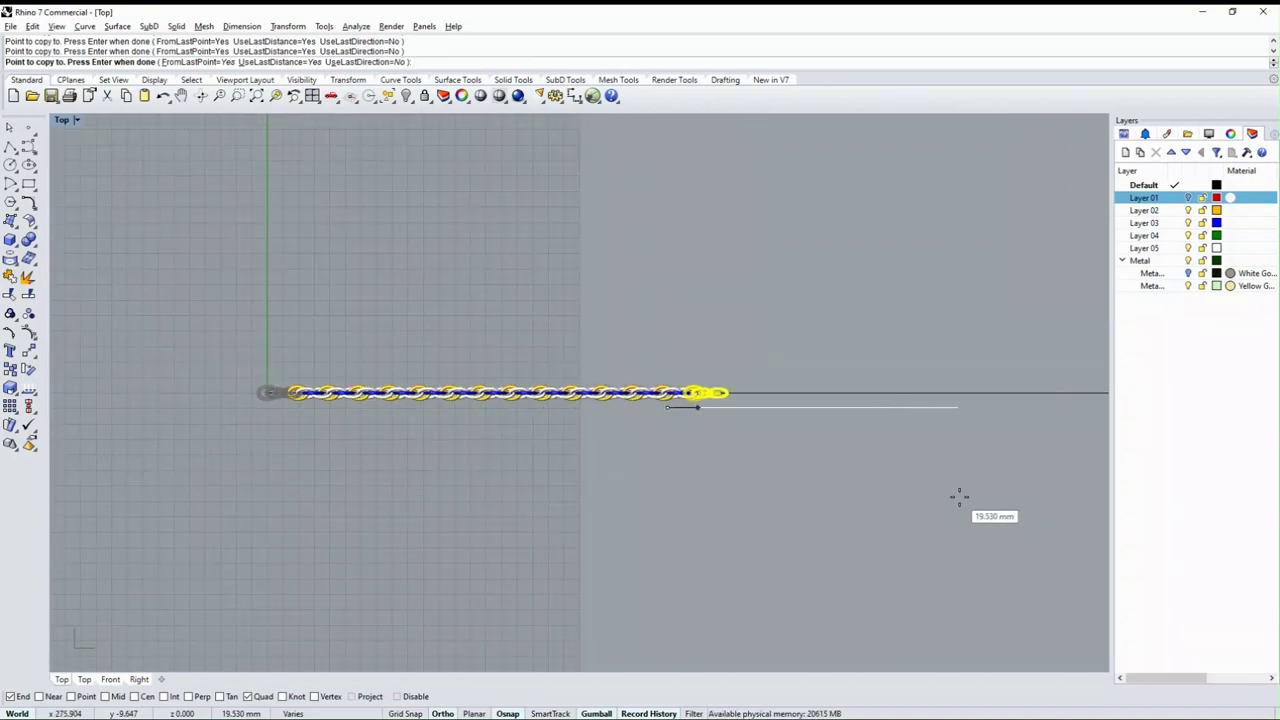
{"action": "scroll", "coordinate": [857, 414], "scroll_direction": "up", "scroll_amount": 2}
{"action": "scroll", "coordinate": [862, 415], "scroll_direction": "up", "scroll_amount": 2}
{"action": "left_click", "coordinate": [900, 418]}
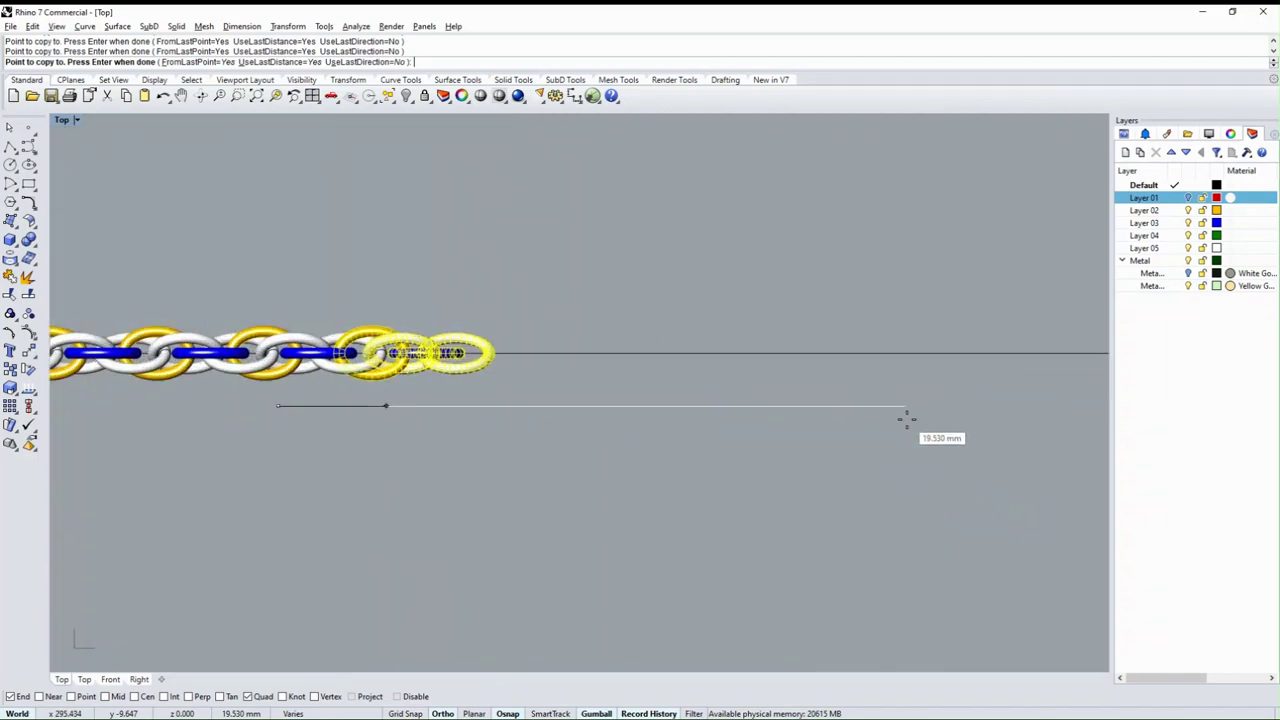
{"action": "left_click", "coordinate": [908, 423]}
{"action": "left_click", "coordinate": [920, 427]}
{"action": "left_click", "coordinate": [925, 430]}
{"action": "scroll", "coordinate": [380, 436], "scroll_direction": "down", "scroll_amount": 2}
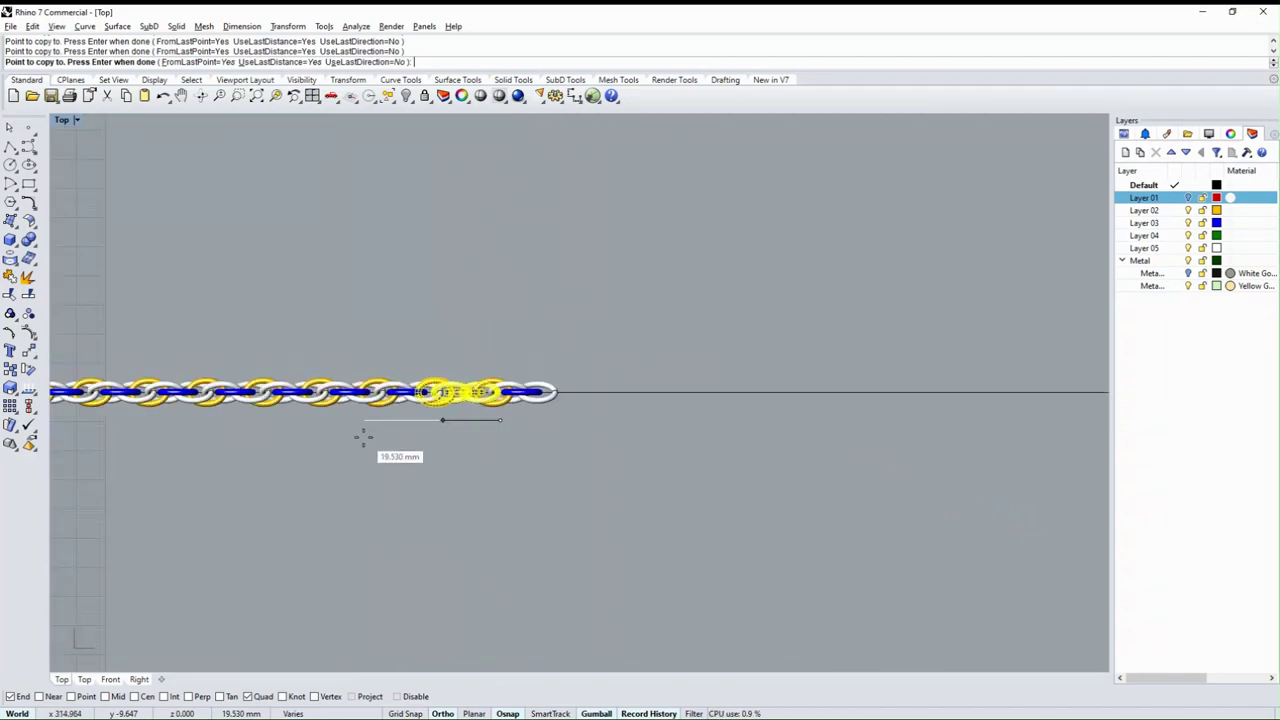
{"action": "left_click", "coordinate": [857, 480]}
{"action": "left_click", "coordinate": [880, 475]}
{"action": "left_click", "coordinate": [905, 474]}
{"action": "left_click", "coordinate": [920, 478]}
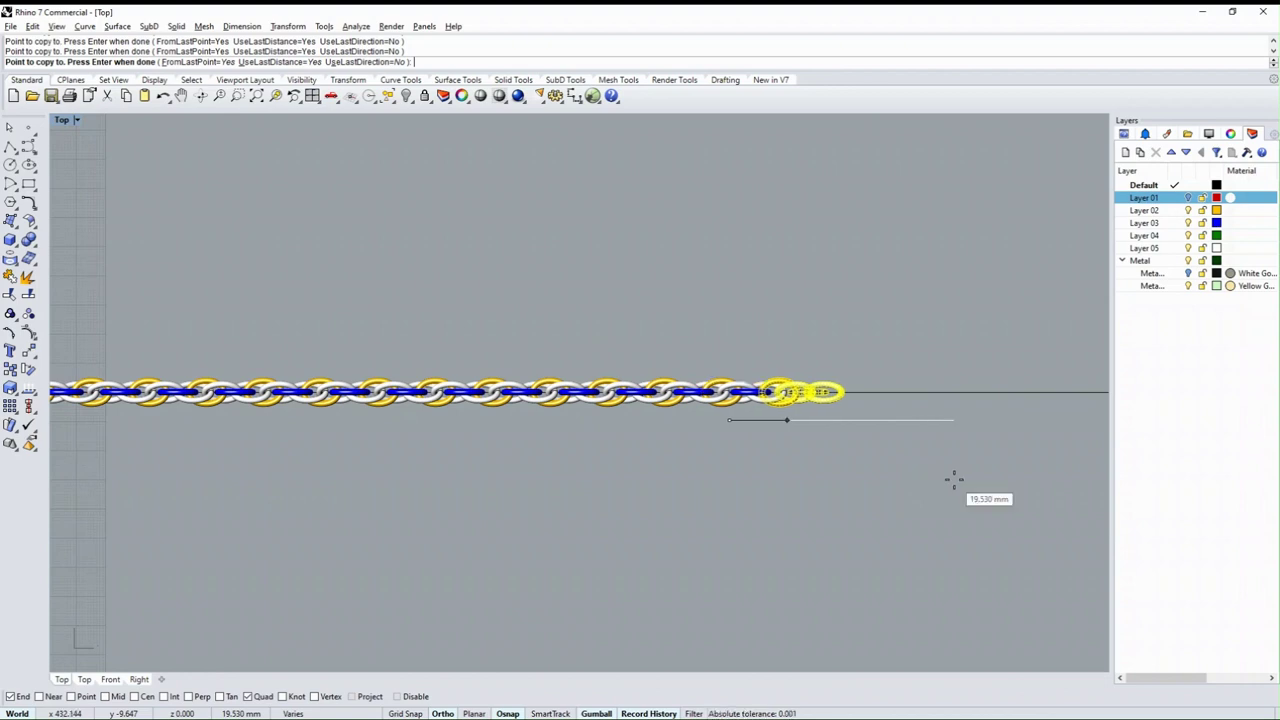
{"action": "scroll", "coordinate": [400, 443], "scroll_direction": "down", "scroll_amount": 2}
{"action": "scroll", "coordinate": [402, 445], "scroll_direction": "down", "scroll_amount": 3}
{"action": "scroll", "coordinate": [757, 466], "scroll_direction": "up", "scroll_amount": 3}
{"action": "left_click", "coordinate": [765, 468]}
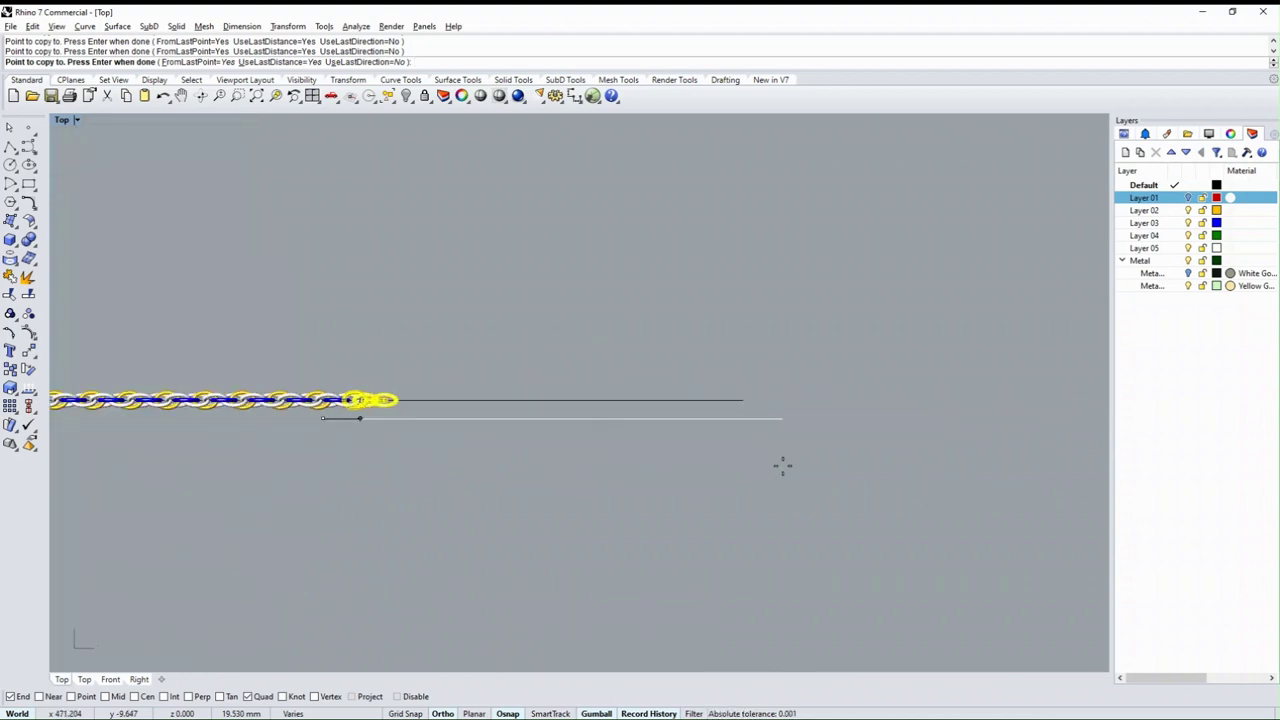
{"action": "left_click", "coordinate": [800, 465]}
{"action": "left_click", "coordinate": [835, 468]}
{"action": "left_click", "coordinate": [862, 470]}
{"action": "left_click", "coordinate": [915, 472]}
{"action": "left_click", "coordinate": [945, 474]}
{"action": "left_click", "coordinate": [953, 474]}
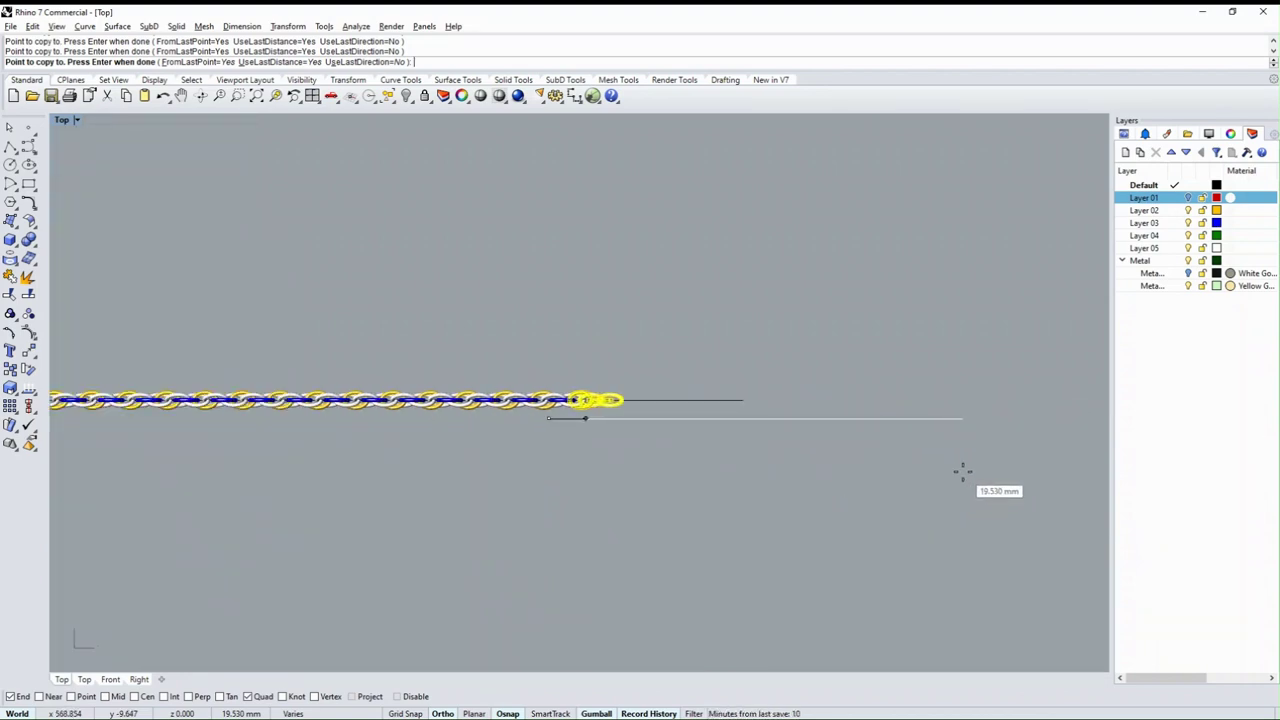
{"action": "left_click", "coordinate": [965, 471]}
{"action": "left_click", "coordinate": [970, 471]}
{"action": "left_click", "coordinate": [990, 467]}
{"action": "scroll", "coordinate": [996, 462], "scroll_direction": "up", "scroll_amount": 1}
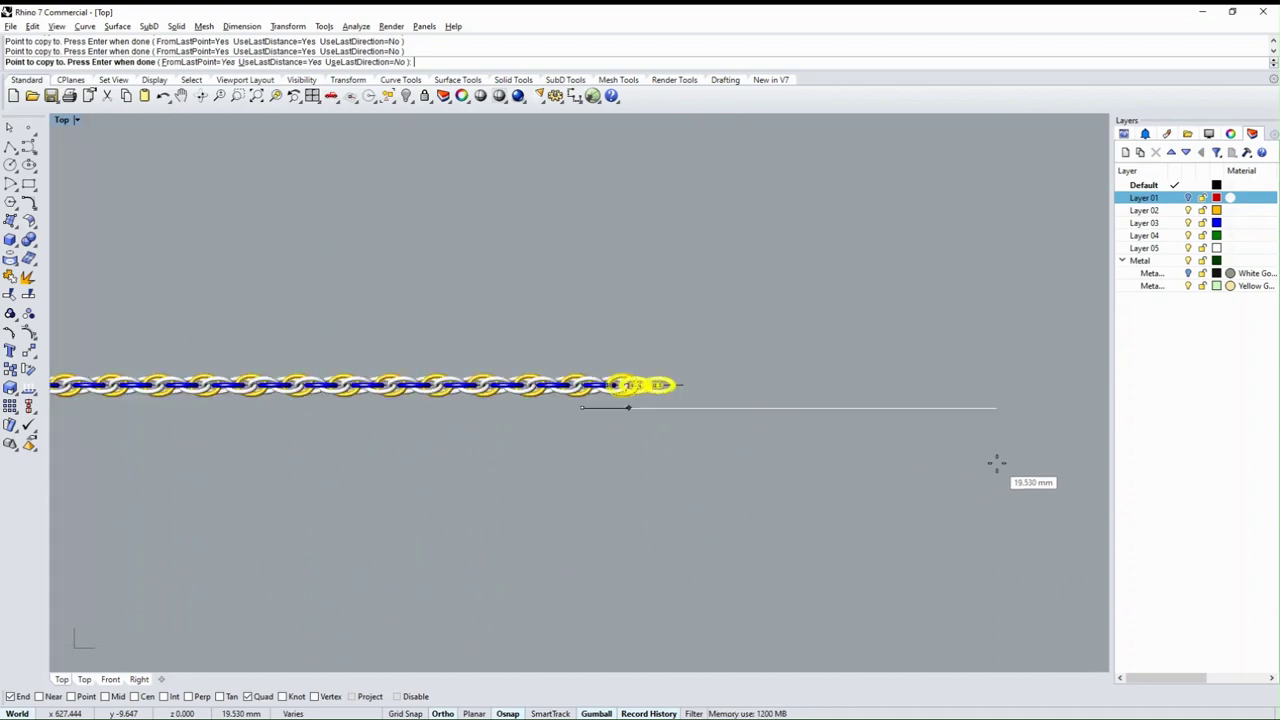
{"action": "scroll", "coordinate": [996, 462], "scroll_direction": "up", "scroll_amount": 1}
{"action": "key", "text": "Return"}
Step: In Perspective, lock the straight base curve so it stays out of the selection
{"action": "scroll", "coordinate": [888, 408], "scroll_direction": "down", "scroll_amount": 2}
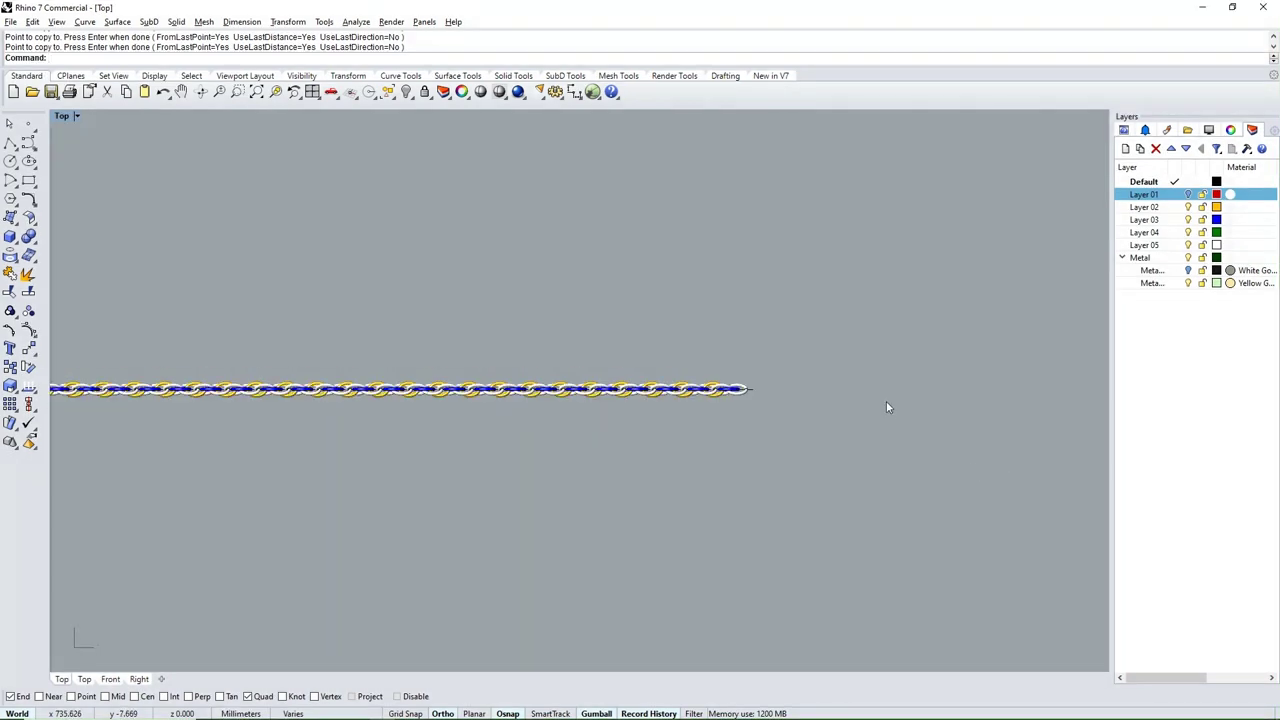
{"action": "scroll", "coordinate": [884, 387], "scroll_direction": "down", "scroll_amount": 1}
{"action": "scroll", "coordinate": [523, 418], "scroll_direction": "up", "scroll_amount": 2}
{"action": "scroll", "coordinate": [612, 420], "scroll_direction": "up", "scroll_amount": 2}
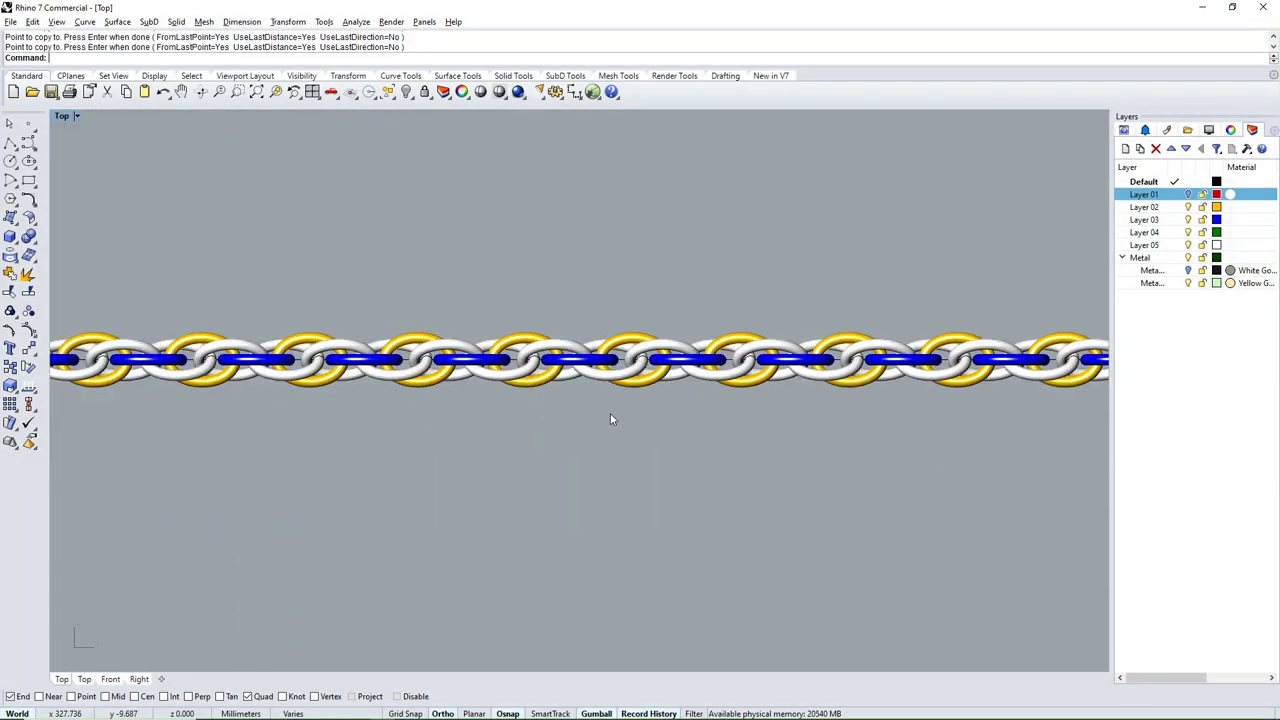
{"action": "key", "text": "ctrl+F4"}
{"action": "mouse_move", "coordinate": [608, 413]}
{"action": "right_mouse_down"}
{"action": "mouse_move", "coordinate": [528, 519]}
{"action": "mouse_move", "coordinate": [543, 540]}
{"action": "mouse_move", "coordinate": [612, 401]}
{"action": "mouse_move", "coordinate": [634, 443]}
{"action": "mouse_move", "coordinate": [663, 429]}
{"action": "mouse_move", "coordinate": [561, 448]}
{"action": "right_mouse_up"}
{"action": "scroll", "coordinate": [561, 448], "scroll_direction": "up", "scroll_amount": 3}
{"action": "mouse_move", "coordinate": [519, 396]}
{"action": "right_mouse_down"}
{"action": "mouse_move", "coordinate": [509, 514]}
{"action": "mouse_move", "coordinate": [423, 480]}
{"action": "mouse_move", "coordinate": [417, 451]}
{"action": "mouse_move", "coordinate": [661, 410]}
{"action": "mouse_move", "coordinate": [521, 452]}
{"action": "mouse_move", "coordinate": [560, 429]}
{"action": "mouse_move", "coordinate": [558, 348]}
{"action": "right_mouse_up"}
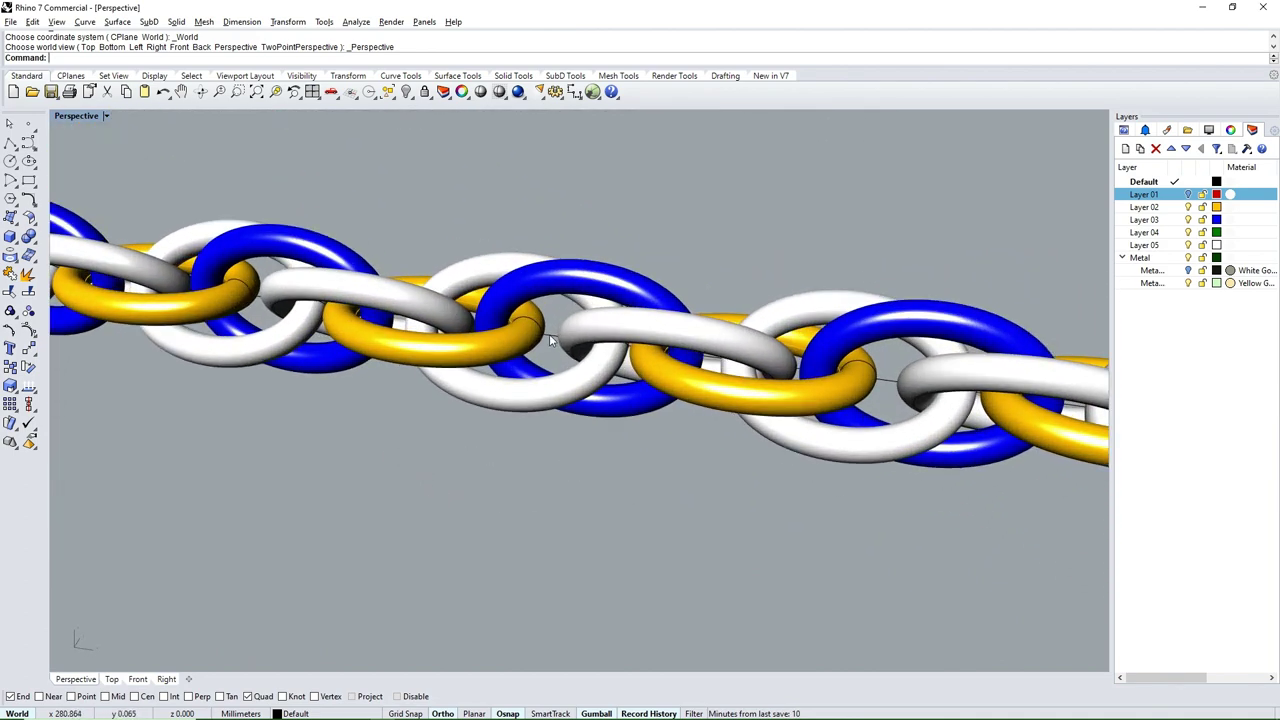
{"action": "left_click", "coordinate": [549, 334]}
{"action": "left_click", "coordinate": [424, 91]}
Step: Reset the perspective view, then select all chain links and group them
{"action": "right_click_drag", "start_coordinate": [565, 400], "coordinate": [627, 457]}
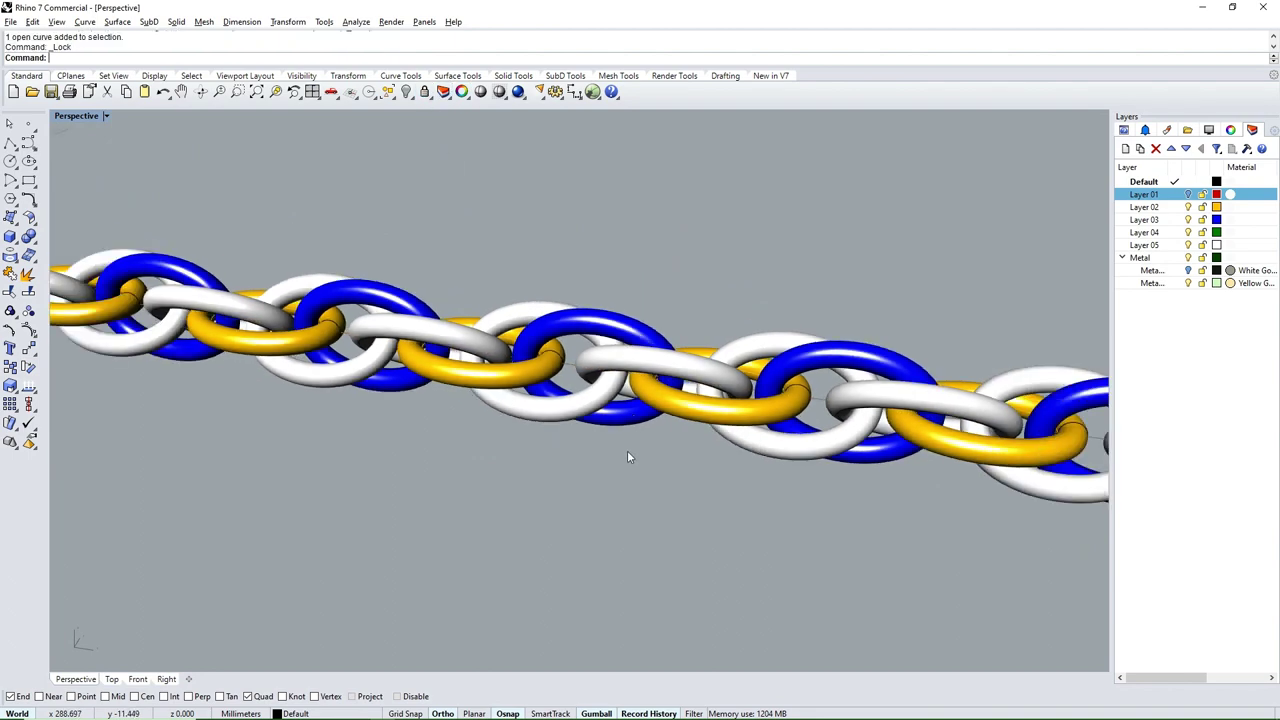
{"action": "scroll", "coordinate": [627, 457], "scroll_direction": "down", "scroll_amount": 3}
{"action": "scroll", "coordinate": [620, 435], "scroll_direction": "down", "scroll_amount": 3}
{"action": "scroll", "coordinate": [614, 413], "scroll_direction": "down", "scroll_amount": 1}
{"action": "type", "text": "P"}
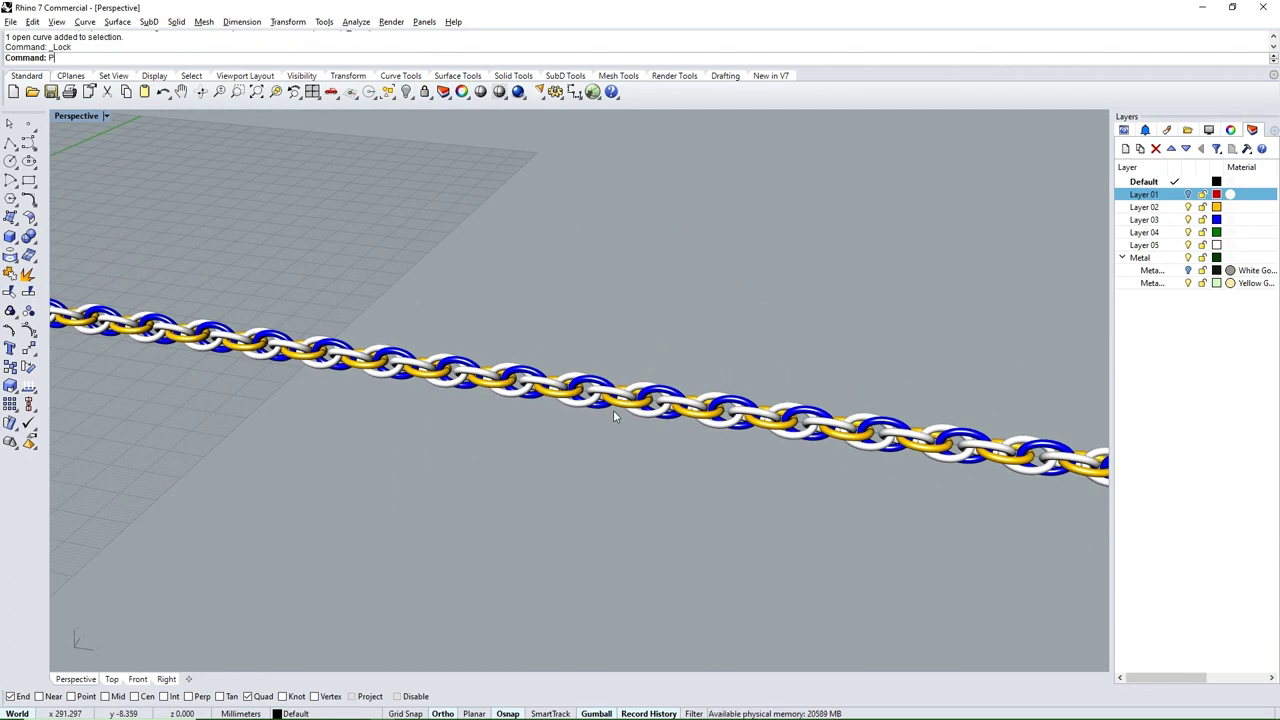
{"action": "key", "text": "Return"}
{"action": "key", "text": "ctrl+a"}
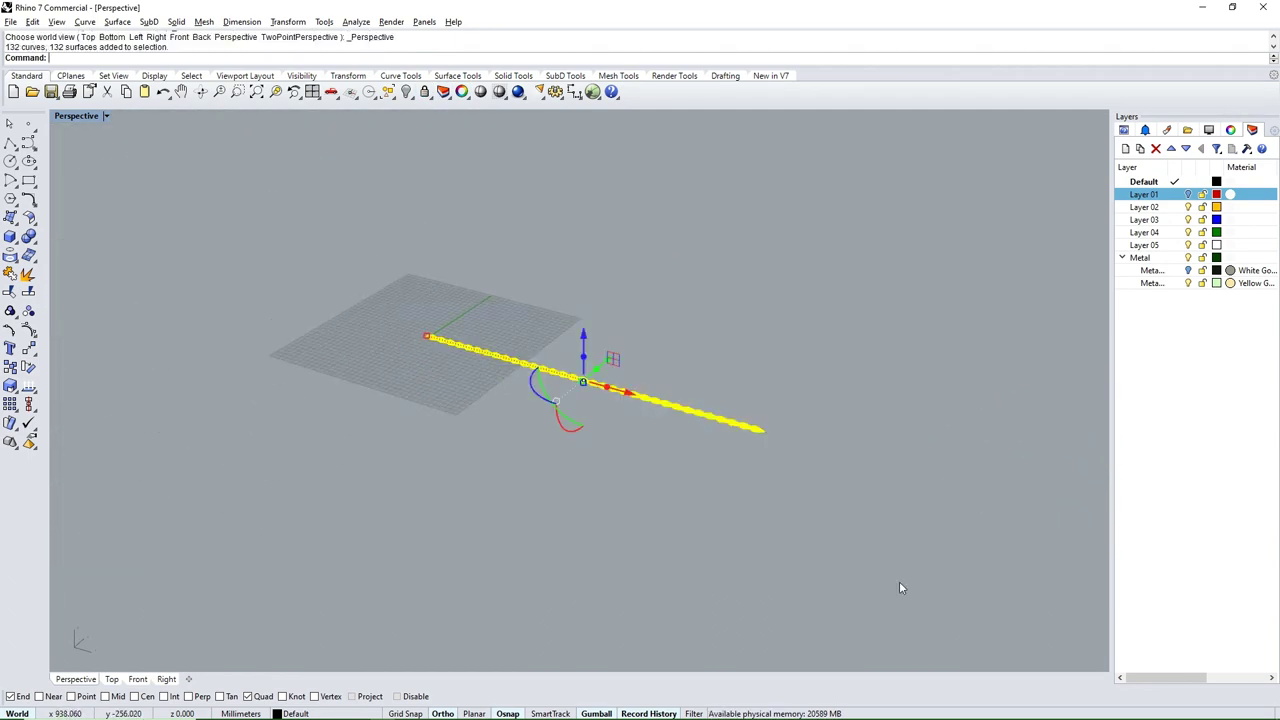
{"action": "scroll", "coordinate": [899, 588], "scroll_direction": "up", "scroll_amount": 2}
{"action": "scroll", "coordinate": [119, 346], "scroll_direction": "up", "scroll_amount": 2}
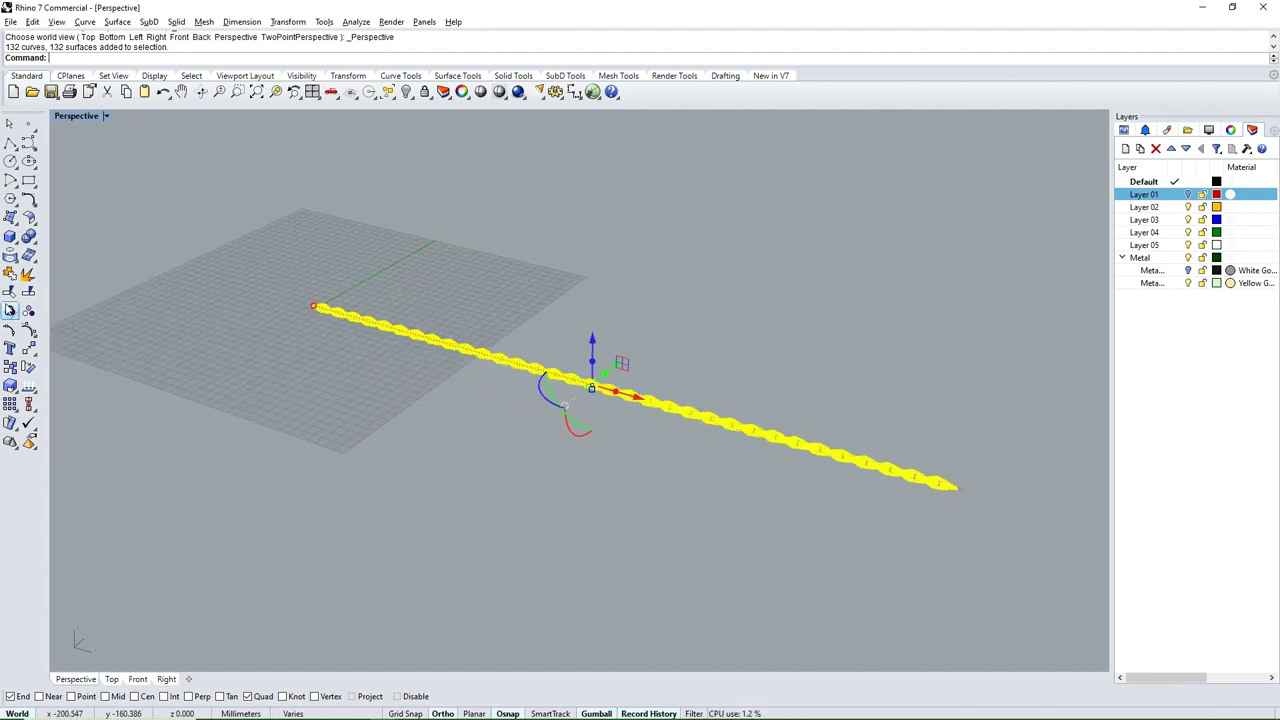
{"action": "left_click", "coordinate": [10, 310]}
Step: Unlock the base curve and return to the Top view
{"action": "left_click", "coordinate": [240, 366]}
{"action": "mouse_move", "coordinate": [240, 366]}
{"action": "right_mouse_down"}
{"action": "mouse_move", "coordinate": [291, 434]}
{"action": "mouse_move", "coordinate": [322, 316]}
{"action": "right_mouse_up"}
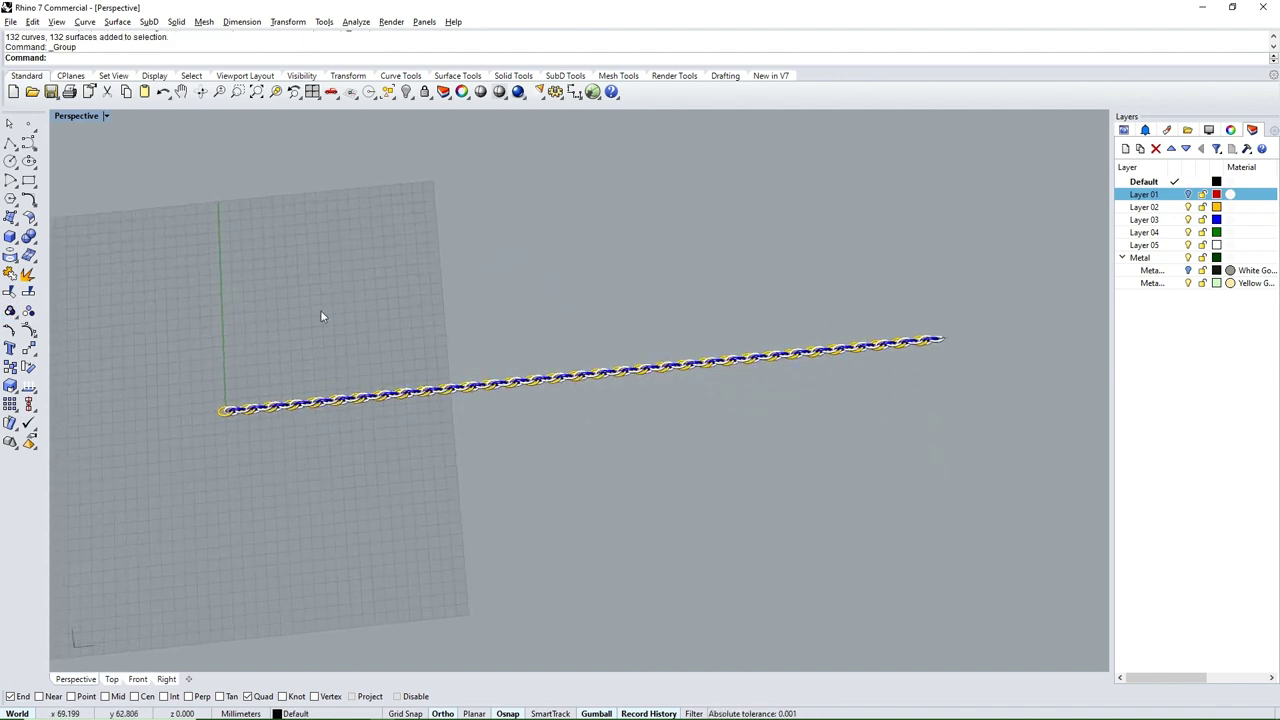
{"action": "left_click", "coordinate": [424, 91]}
{"action": "scroll", "coordinate": [275, 410], "scroll_direction": "up", "scroll_amount": 2}
{"action": "scroll", "coordinate": [267, 430], "scroll_direction": "up", "scroll_amount": 1}
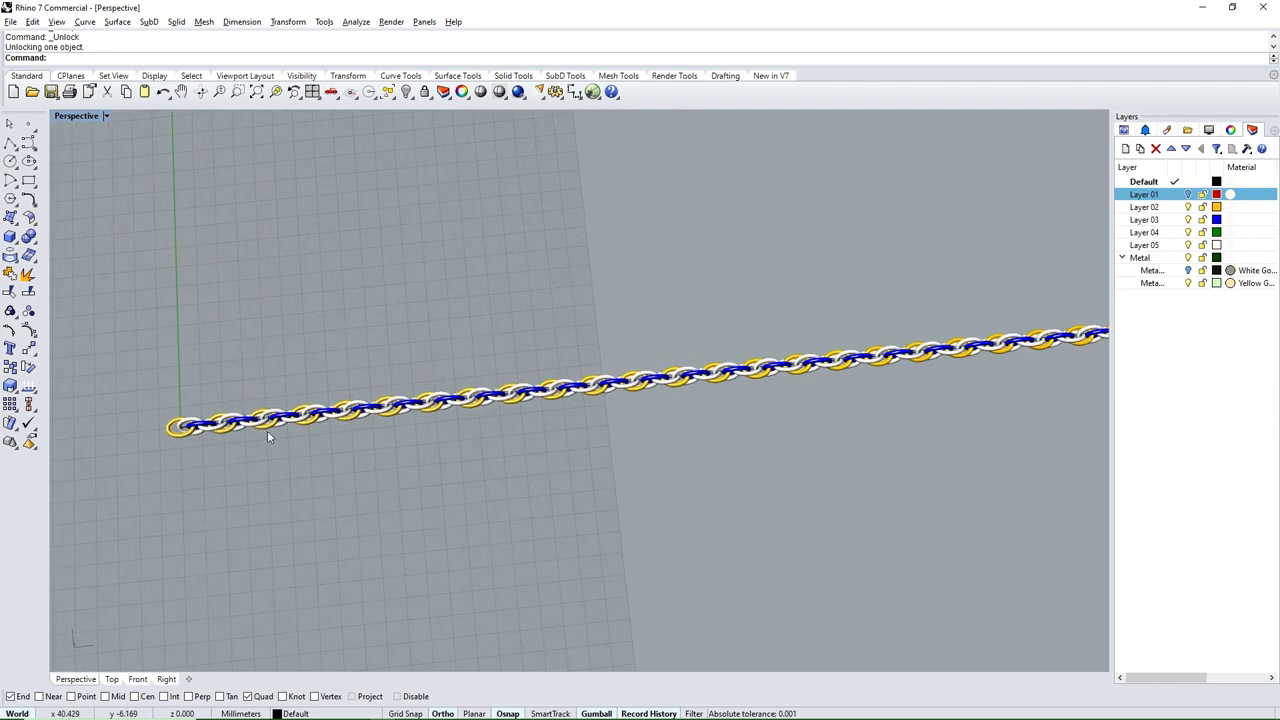
{"action": "type", "text": "t"}
{"action": "key", "text": "Return"}
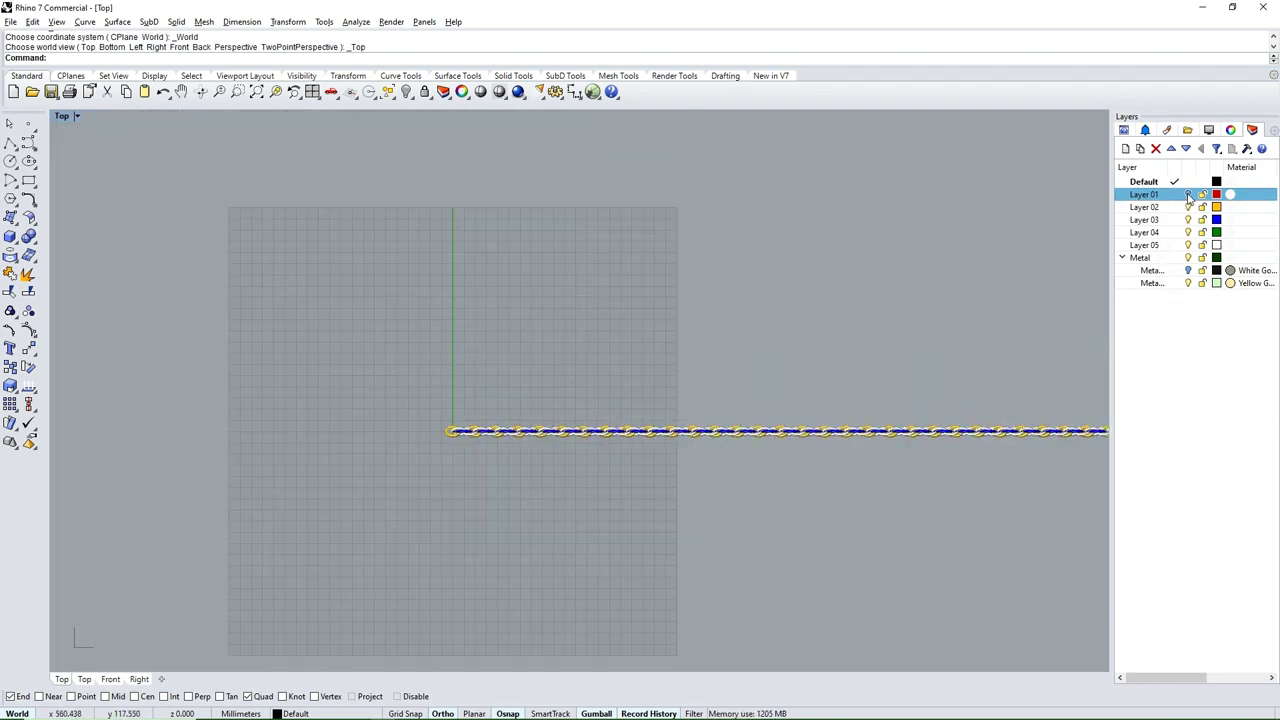
Step: Show the red neck curve and select the grouped chain
{"action": "left_click", "coordinate": [1188, 194]}
{"action": "scroll", "coordinate": [400, 430], "scroll_direction": "up", "scroll_amount": 1}
{"action": "scroll", "coordinate": [360, 435], "scroll_direction": "up", "scroll_amount": 1}
{"action": "scroll", "coordinate": [360, 435], "scroll_direction": "up", "scroll_amount": 2}
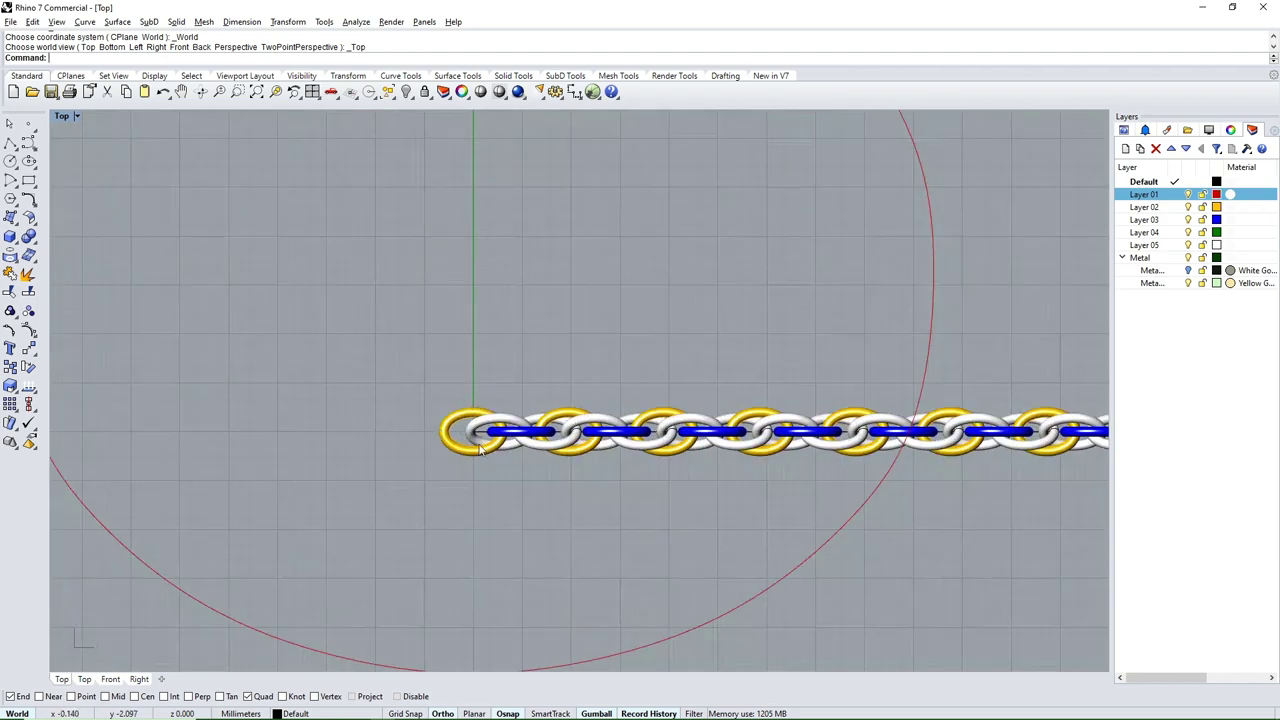
{"action": "left_click", "coordinate": [490, 452]}
{"action": "scroll", "coordinate": [554, 518], "scroll_direction": "down", "scroll_amount": 2}
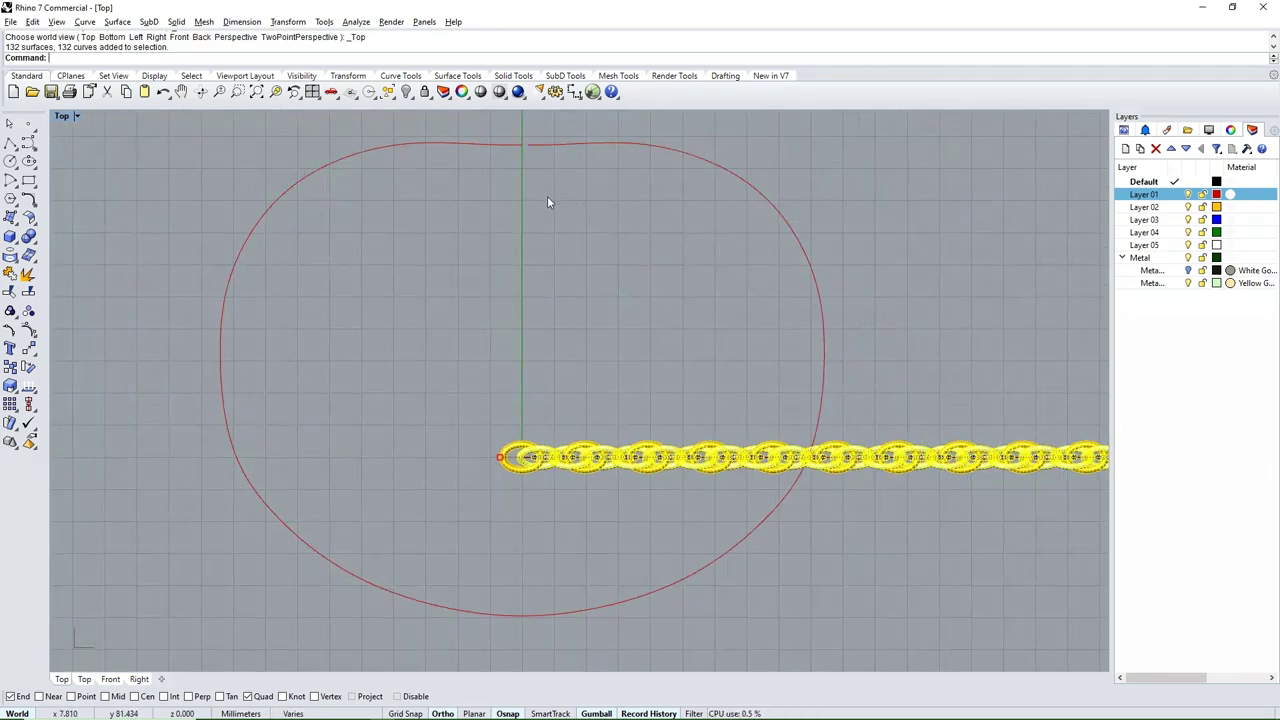
Step: Start Flow Along Curve, picking the straight base line near its end as the base curve
{"action": "left_click", "coordinate": [291, 24]}
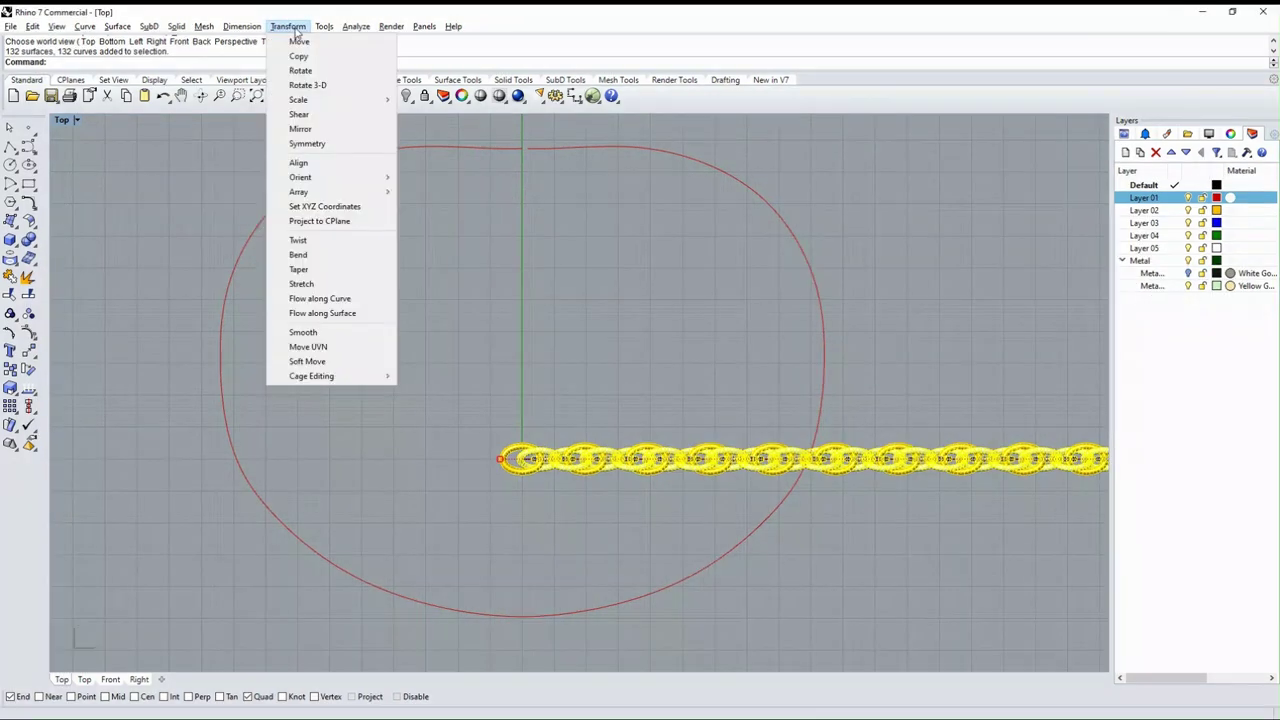
{"action": "left_click", "coordinate": [340, 300]}
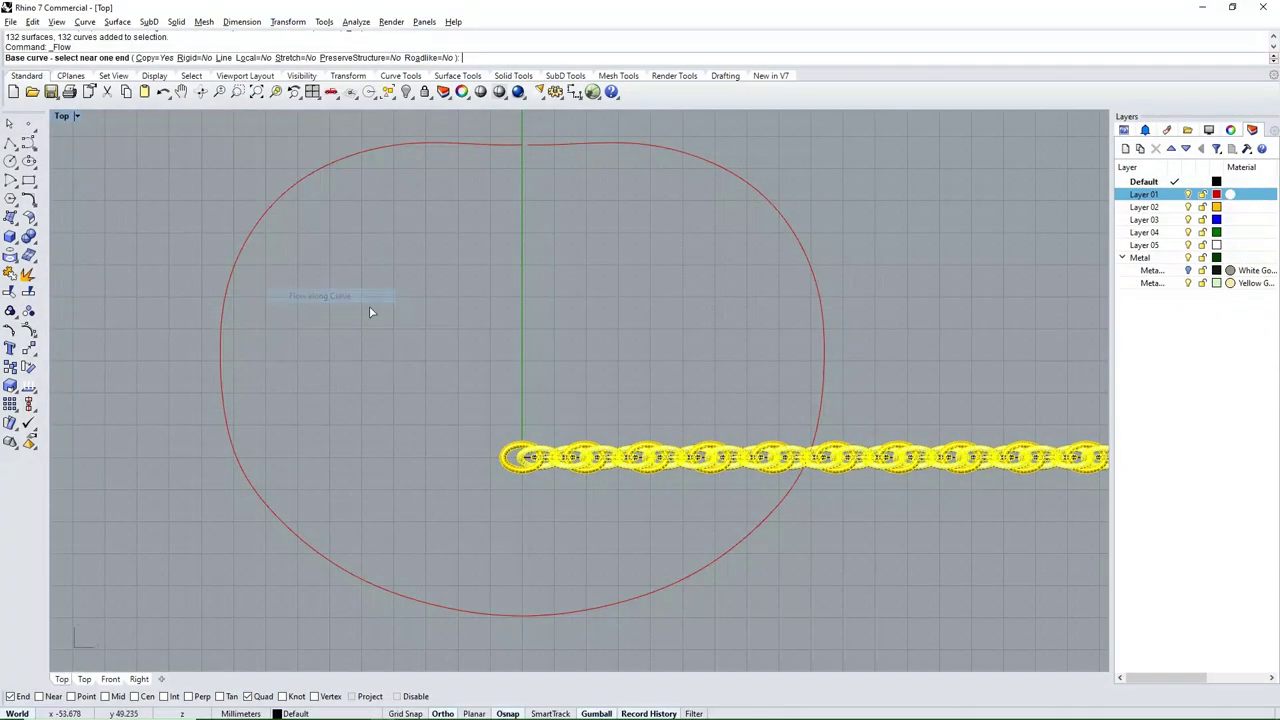
{"action": "scroll", "coordinate": [529, 470], "scroll_direction": "up", "scroll_amount": 3}
{"action": "scroll", "coordinate": [540, 450], "scroll_direction": "up", "scroll_amount": 2}
{"action": "scroll", "coordinate": [540, 430], "scroll_direction": "up", "scroll_amount": 3}
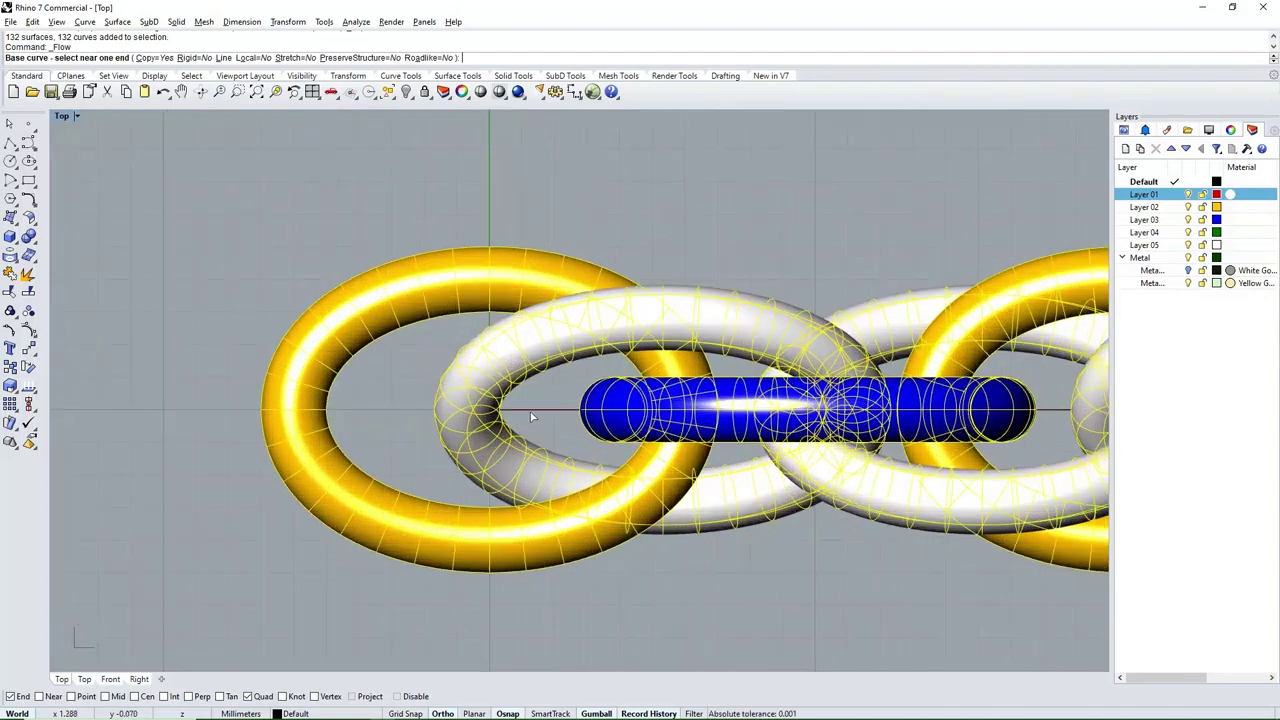
{"action": "left_click", "coordinate": [532, 420]}
{"action": "scroll", "coordinate": [532, 420], "scroll_direction": "down", "scroll_amount": 3}
{"action": "scroll", "coordinate": [560, 455], "scroll_direction": "down", "scroll_amount": 2}
{"action": "scroll", "coordinate": [562, 452], "scroll_direction": "down", "scroll_amount": 3}
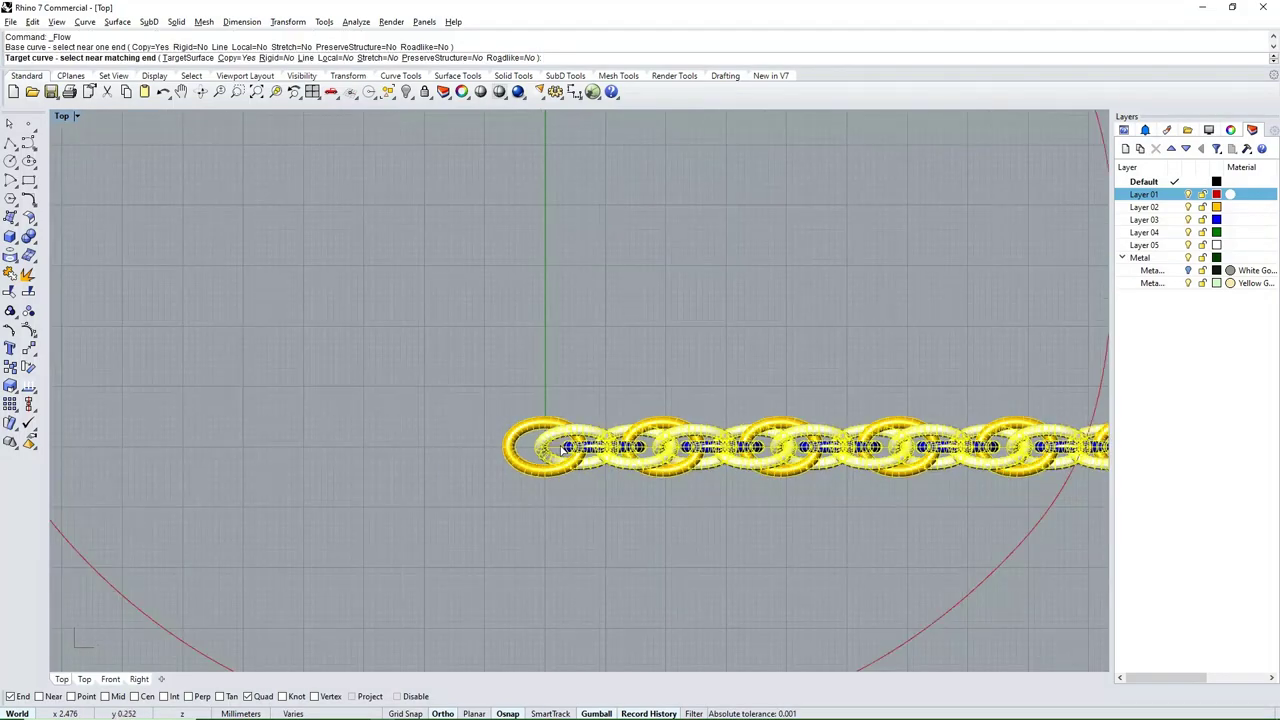
{"action": "scroll", "coordinate": [555, 445], "scroll_direction": "down", "scroll_amount": 2}
{"action": "scroll", "coordinate": [565, 420], "scroll_direction": "down", "scroll_amount": 1}
{"action": "scroll", "coordinate": [566, 215], "scroll_direction": "up", "scroll_amount": 4}
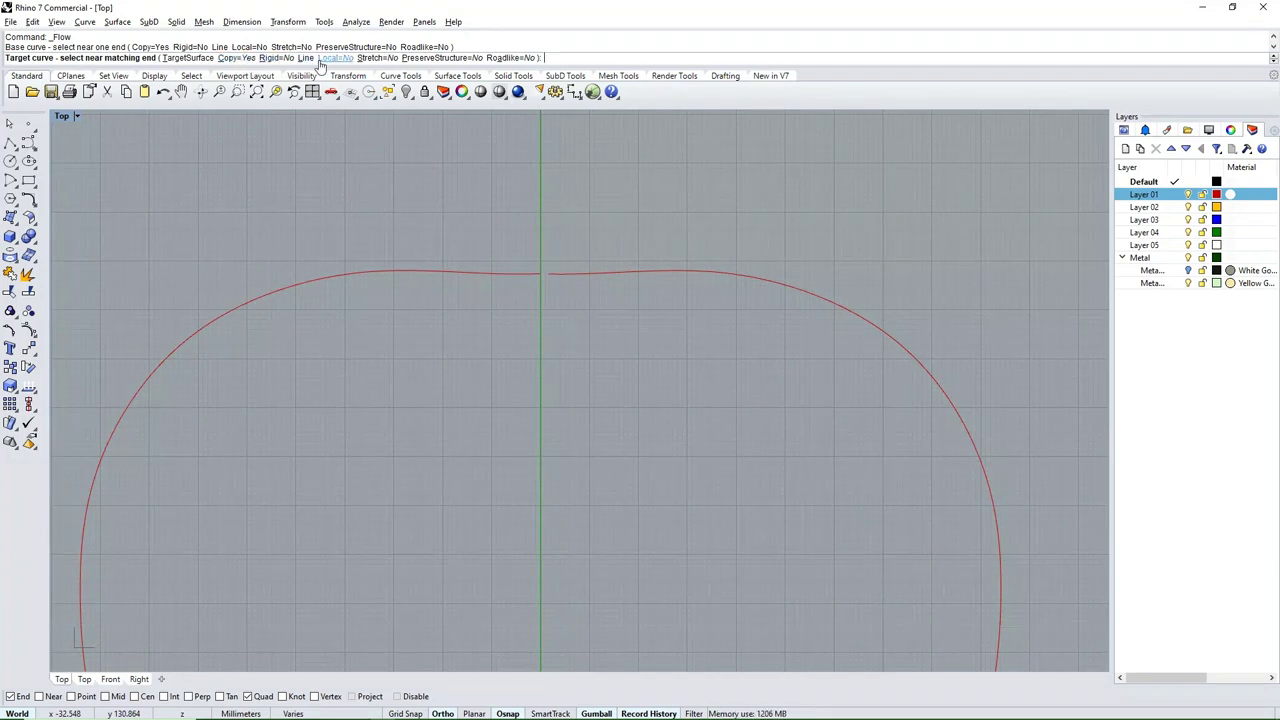
{"action": "scroll", "coordinate": [523, 257], "scroll_direction": "up", "scroll_amount": 2}
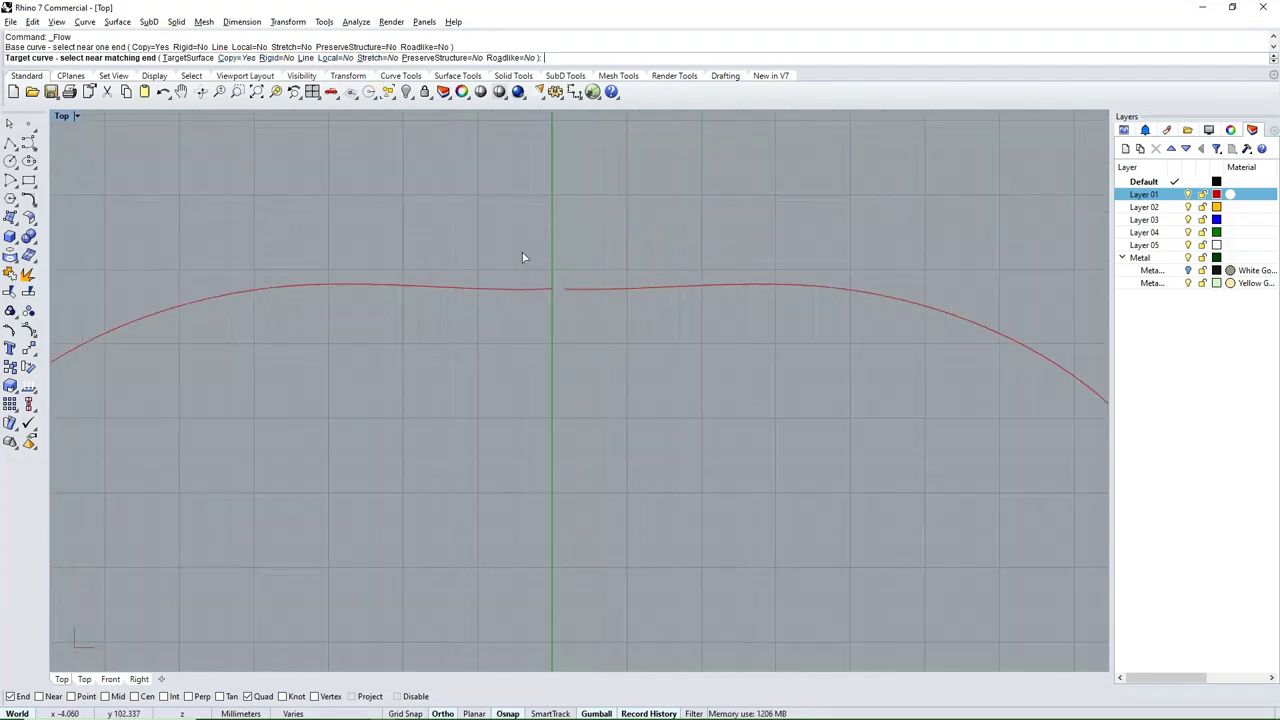
{"action": "scroll", "coordinate": [571, 306], "scroll_direction": "up", "scroll_amount": 2}
{"action": "scroll", "coordinate": [557, 276], "scroll_direction": "up", "scroll_amount": 2}
Step: Pick the neck curve as the target to flow the chain around it
{"action": "left_click", "coordinate": [551, 270]}
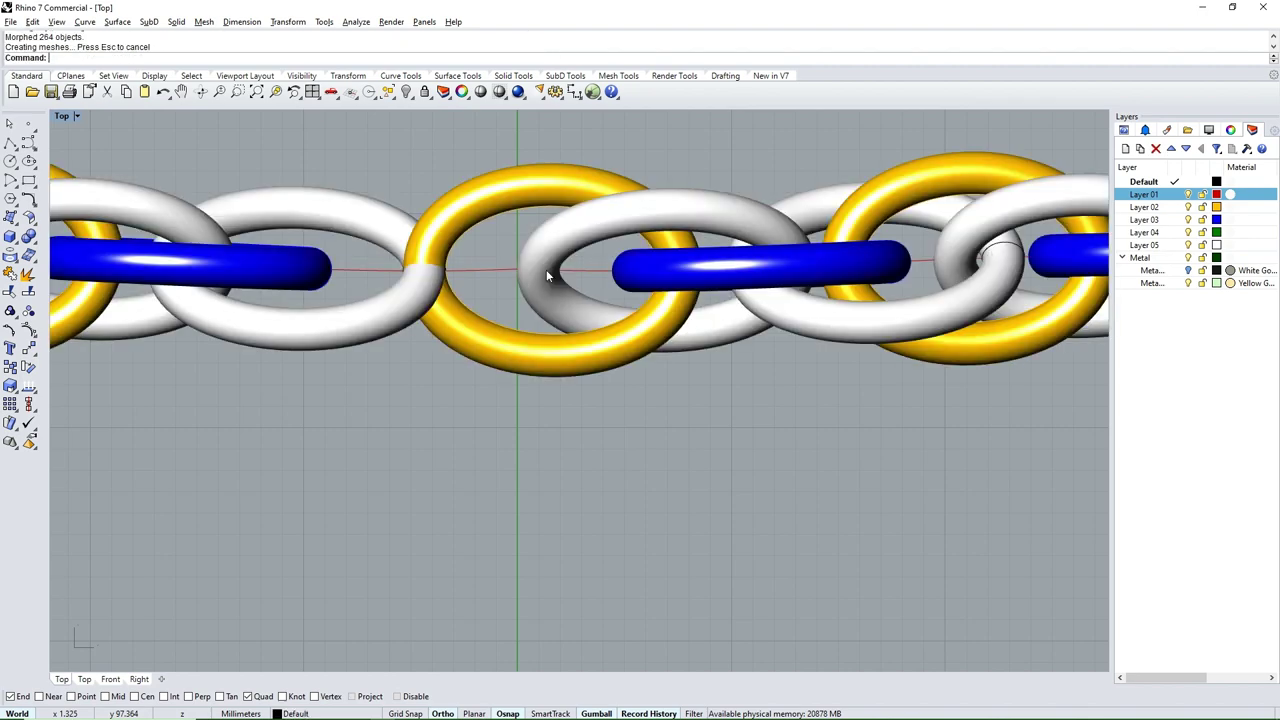
{"action": "scroll", "coordinate": [546, 269], "scroll_direction": "down", "scroll_amount": 3}
{"action": "scroll", "coordinate": [535, 262], "scroll_direction": "down", "scroll_amount": 2}
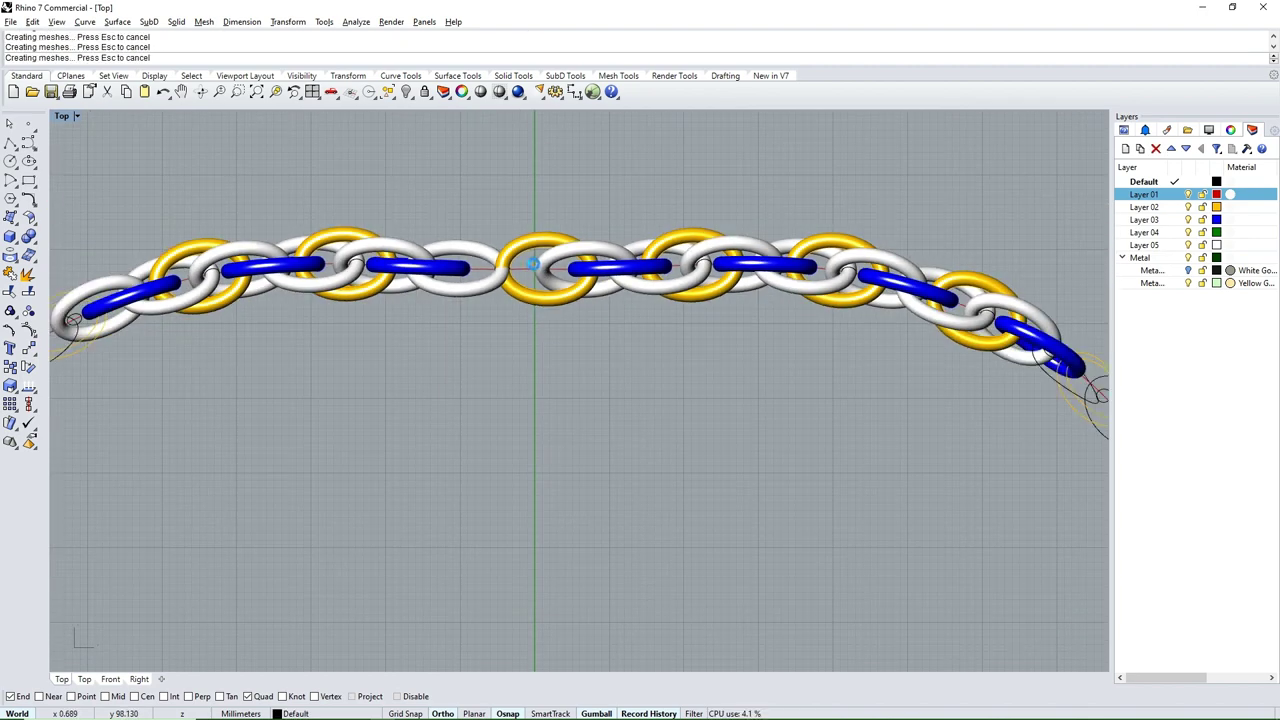
{"action": "scroll", "coordinate": [520, 252], "scroll_direction": "down", "scroll_amount": 1}
{"action": "scroll", "coordinate": [530, 235], "scroll_direction": "down", "scroll_amount": 2}
{"action": "scroll", "coordinate": [449, 263], "scroll_direction": "down", "scroll_amount": 2}
{"action": "scroll", "coordinate": [394, 277], "scroll_direction": "down", "scroll_amount": 2}
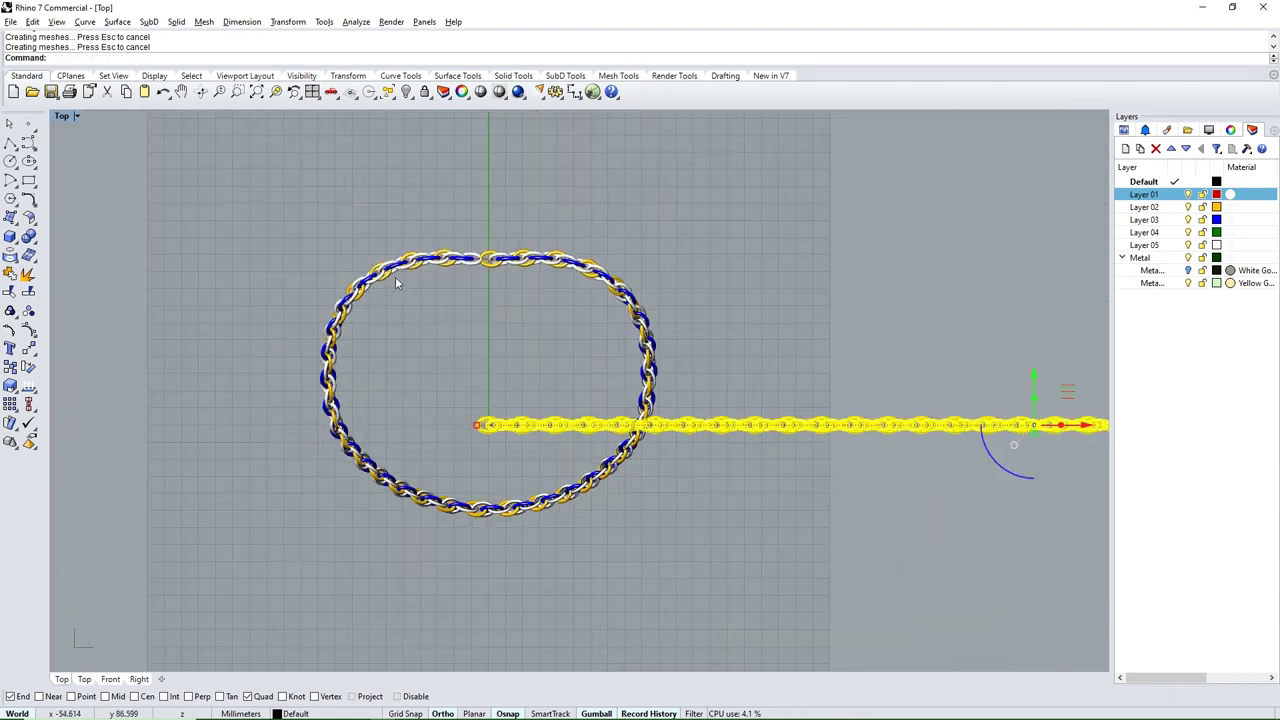
{"action": "scroll", "coordinate": [420, 290], "scroll_direction": "down", "scroll_amount": 2}
{"action": "scroll", "coordinate": [582, 445], "scroll_direction": "down", "scroll_amount": 2}
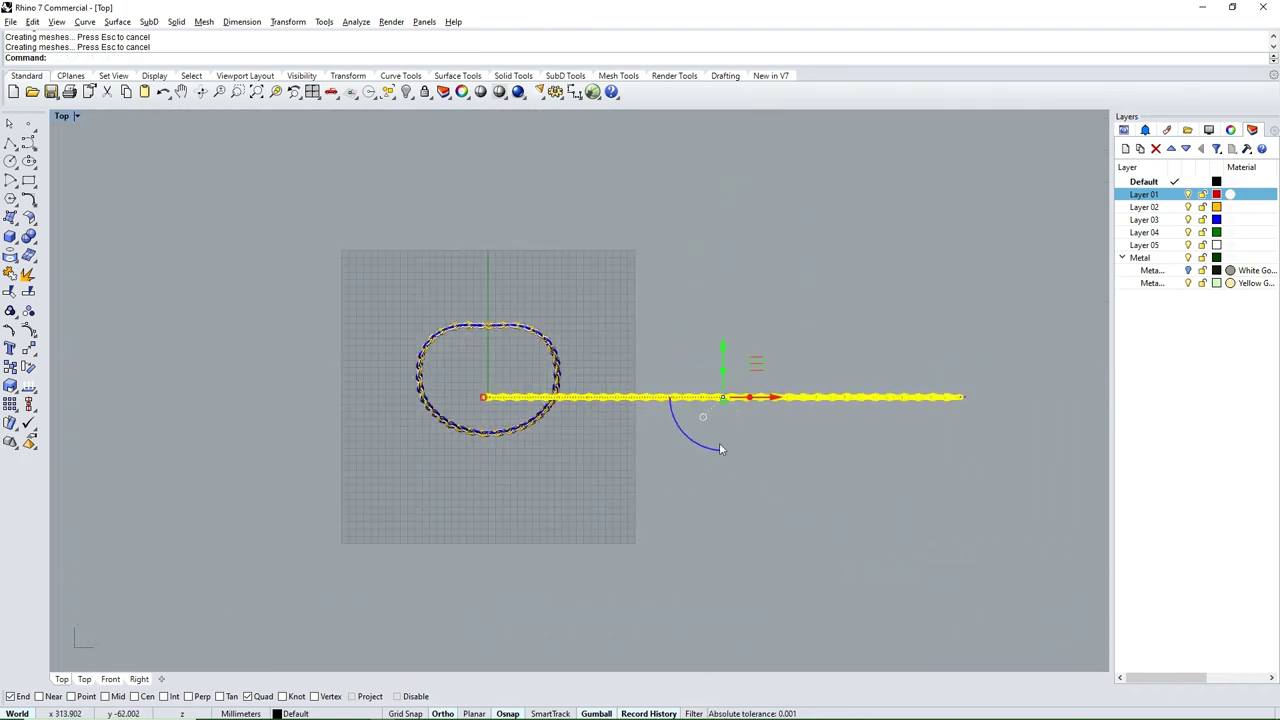
{"action": "scroll", "coordinate": [711, 448], "scroll_direction": "up", "scroll_amount": 2}
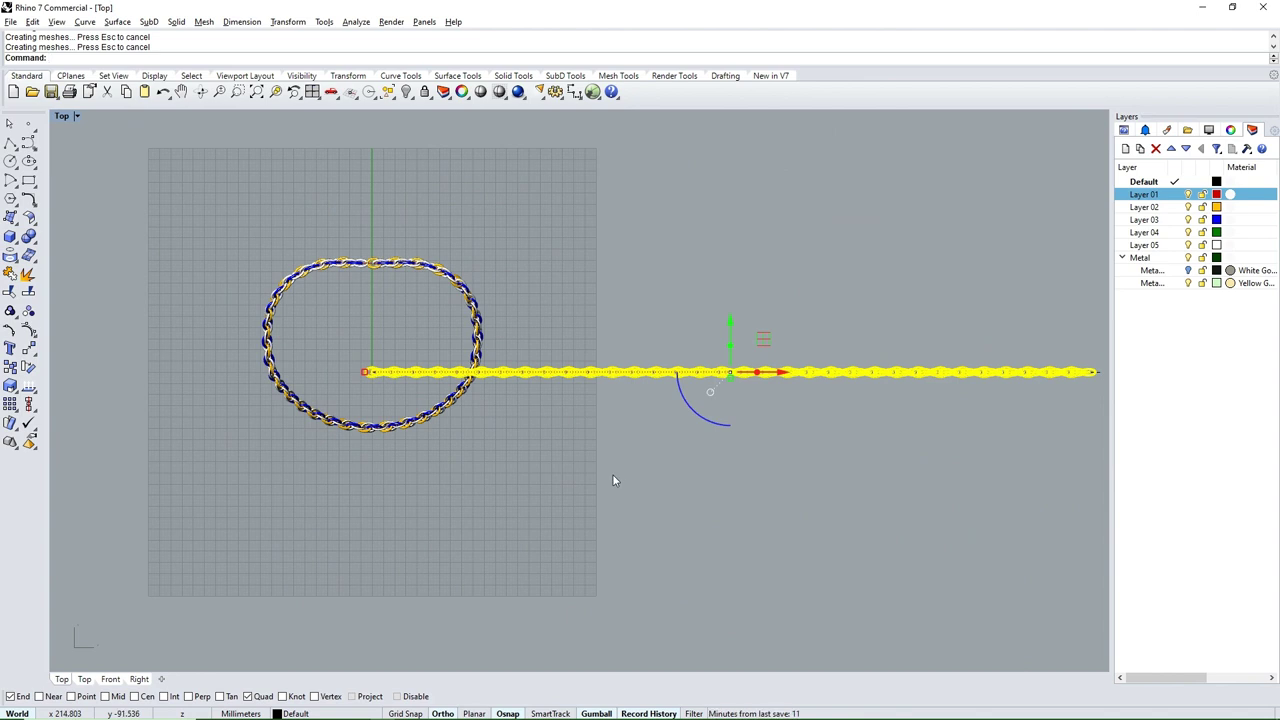
{"action": "scroll", "coordinate": [716, 441], "scroll_direction": "down", "scroll_amount": 1}
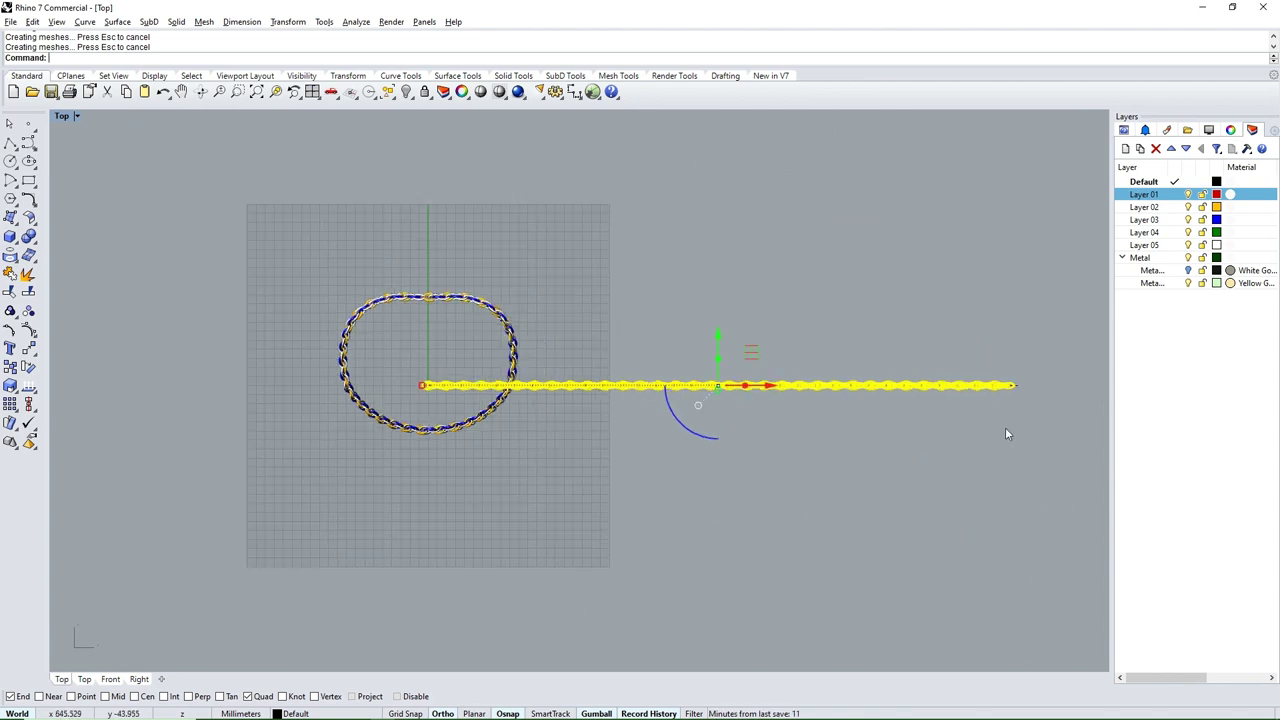
Step: Delete the straight chain and base line, then show the bust layer in Perspective
{"action": "key", "text": "Delete"}
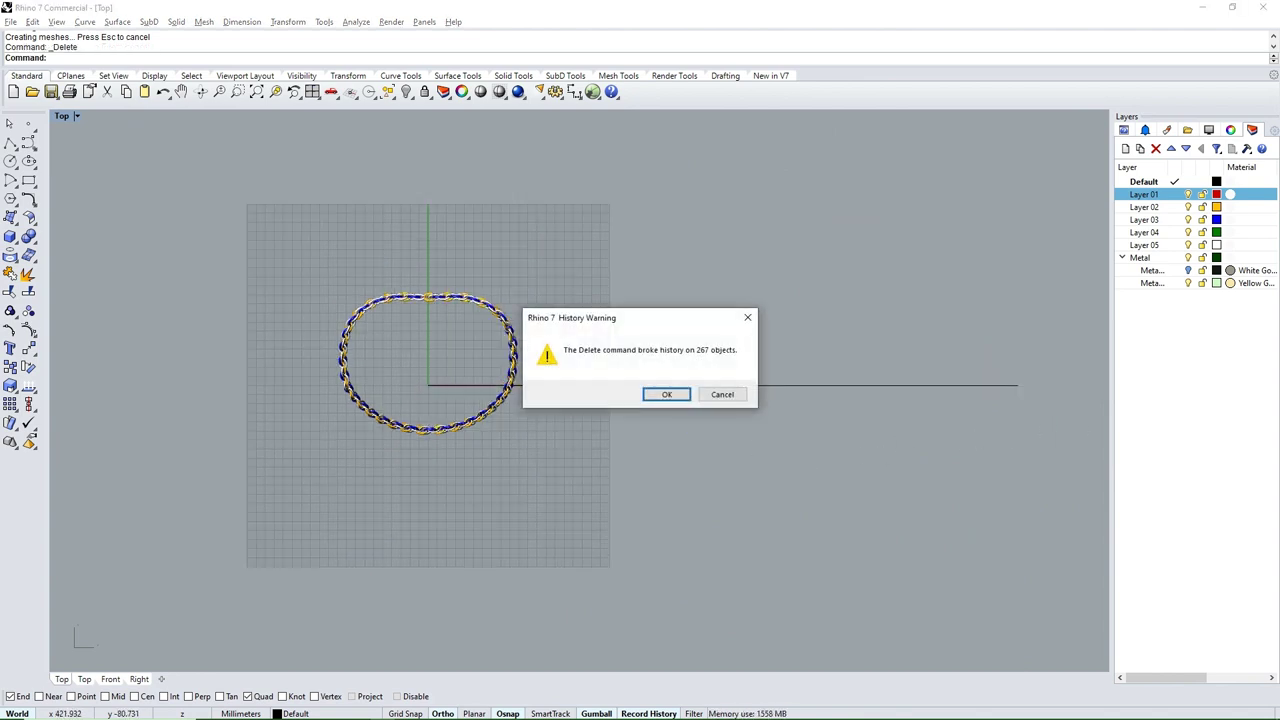
{"action": "left_click", "coordinate": [668, 394]}
{"action": "left_click", "coordinate": [745, 385]}
{"action": "key", "text": "Delete"}
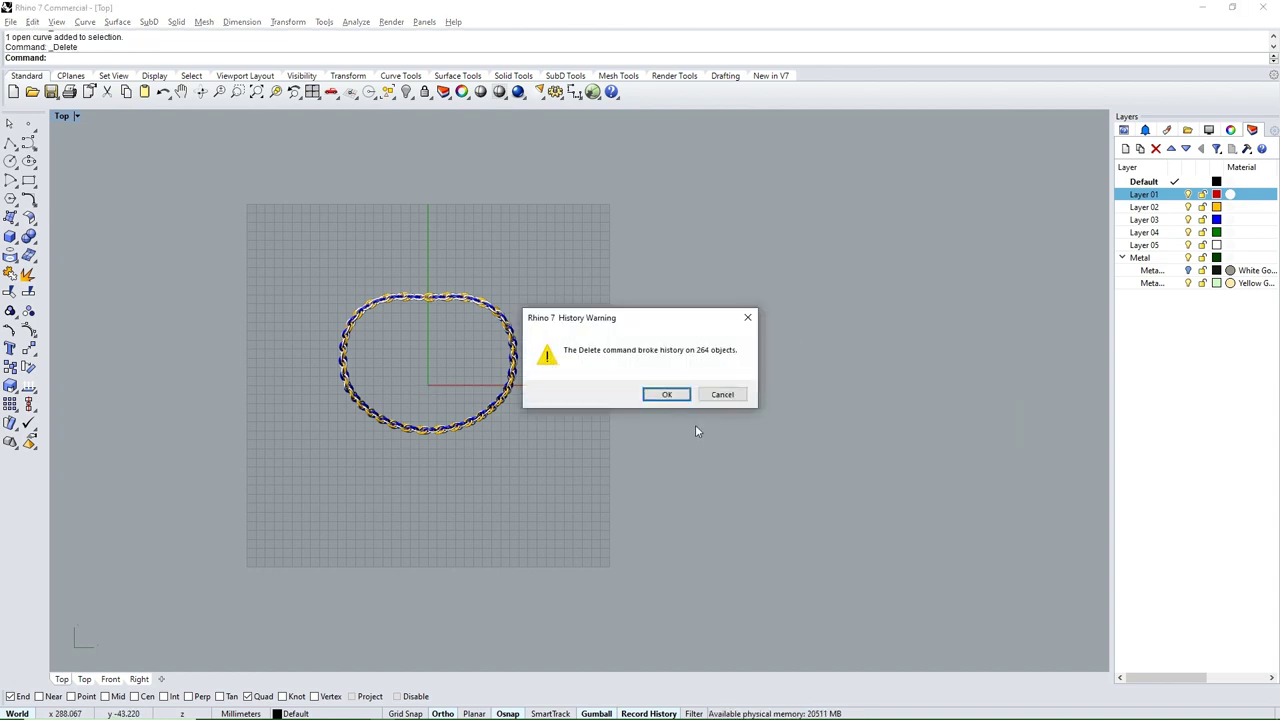
{"action": "key", "text": "Return"}
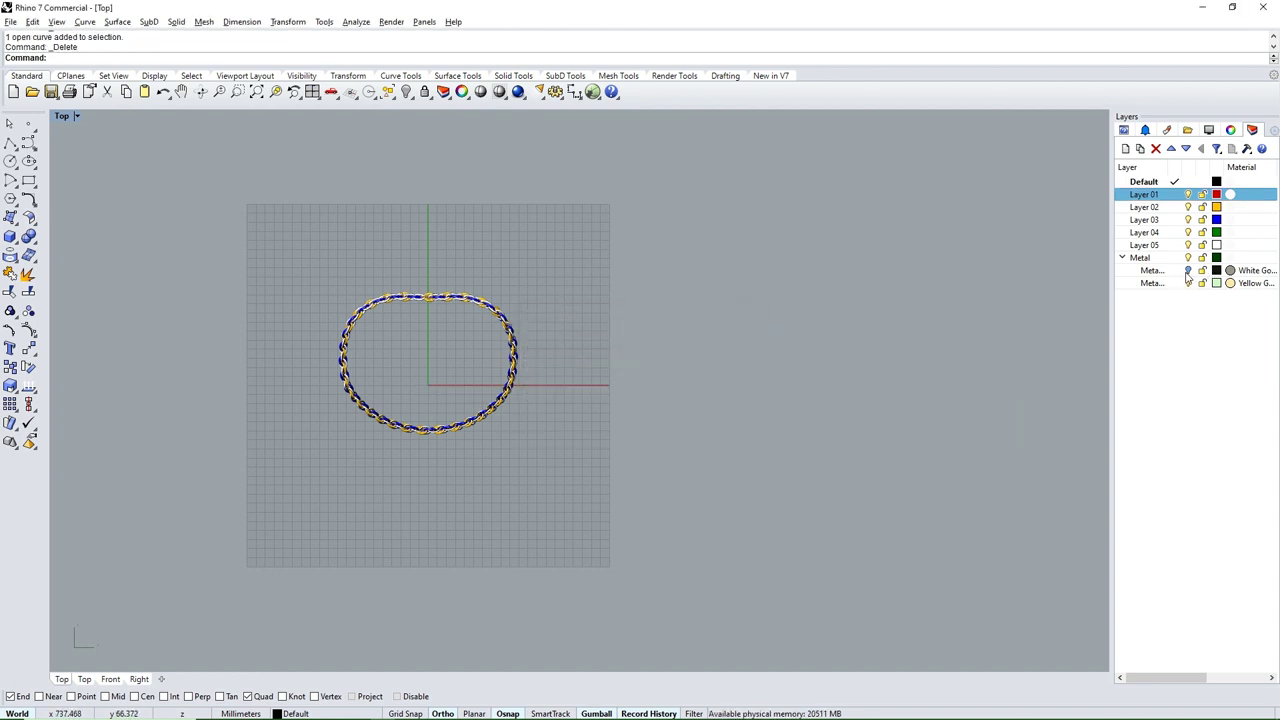
{"action": "left_click", "coordinate": [1188, 272]}
{"action": "type", "text": "P"}
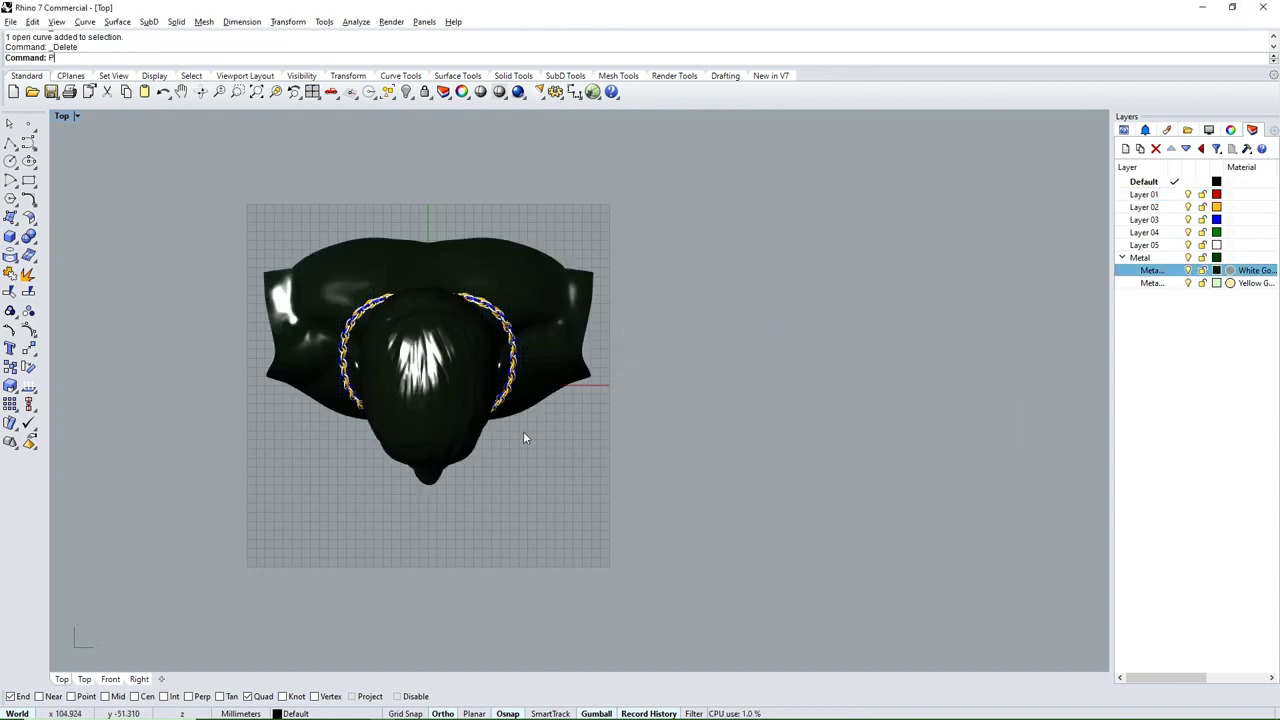
{"action": "key", "text": "ctrl+F4"}
{"action": "right_click_drag", "start_coordinate": [528, 383], "coordinate": [560, 420]}
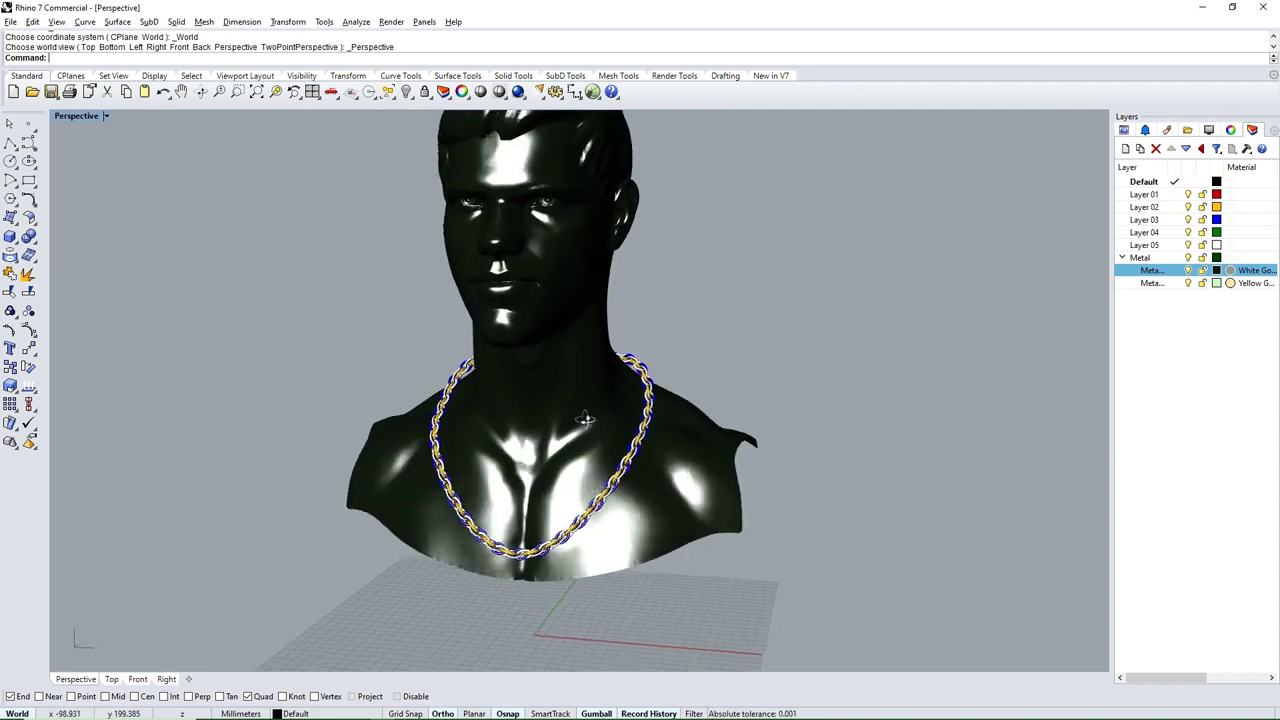
{"action": "scroll", "coordinate": [560, 420], "scroll_direction": "up", "scroll_amount": 5}
{"action": "mouse_move", "coordinate": [590, 480]}
{"action": "right_mouse_down"}
{"action": "mouse_move", "coordinate": [618, 525]}
{"action": "mouse_move", "coordinate": [651, 523]}
{"action": "mouse_move", "coordinate": [509, 437]}
{"action": "right_mouse_up"}
{"action": "mouse_move", "coordinate": [490, 483]}
{"action": "right_mouse_down"}
{"action": "mouse_move", "coordinate": [560, 497]}
{"action": "mouse_move", "coordinate": [300, 477]}
{"action": "right_mouse_up"}
{"action": "scroll", "coordinate": [300, 477], "scroll_direction": "up", "scroll_amount": 3}
{"action": "scroll", "coordinate": [592, 458], "scroll_direction": "up", "scroll_amount": 3}
{"action": "scroll", "coordinate": [593, 460], "scroll_direction": "down", "scroll_amount": 3}
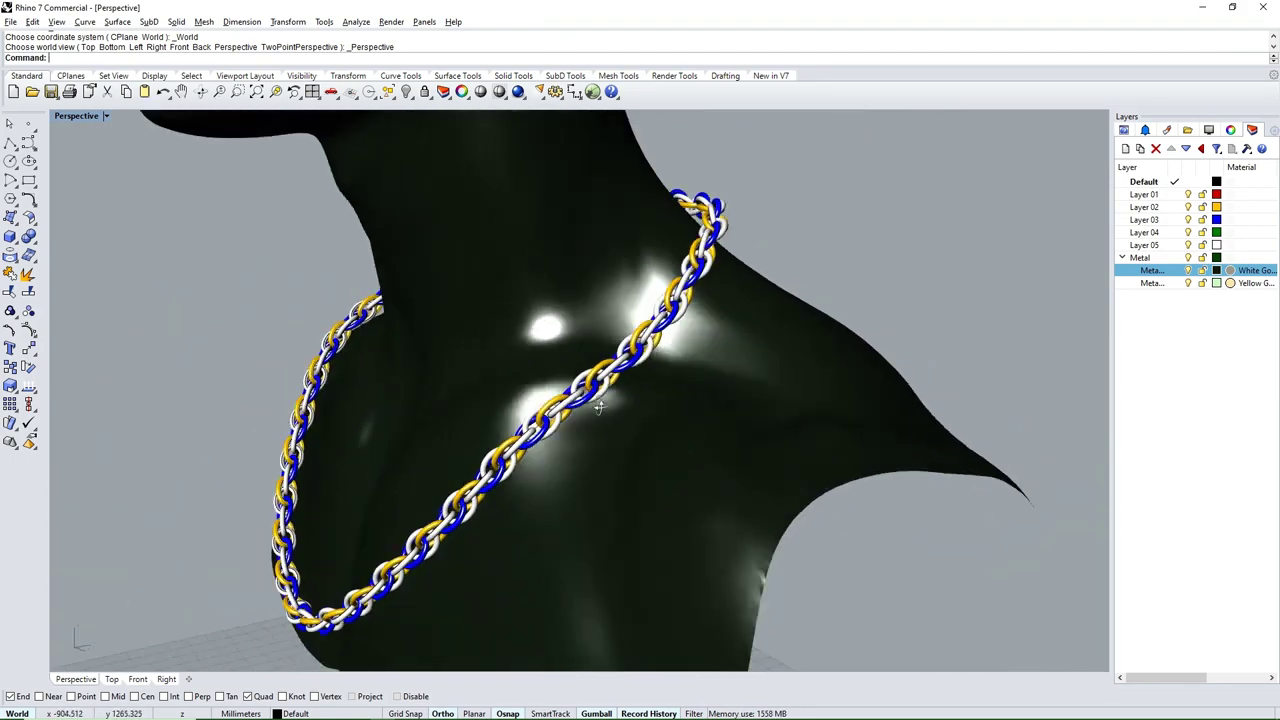
{"action": "right_click_drag", "start_coordinate": [593, 460], "coordinate": [650, 386]}
{"action": "scroll", "coordinate": [660, 387], "scroll_direction": "up", "scroll_amount": 3}
{"action": "scroll", "coordinate": [660, 387], "scroll_direction": "up", "scroll_amount": 3}
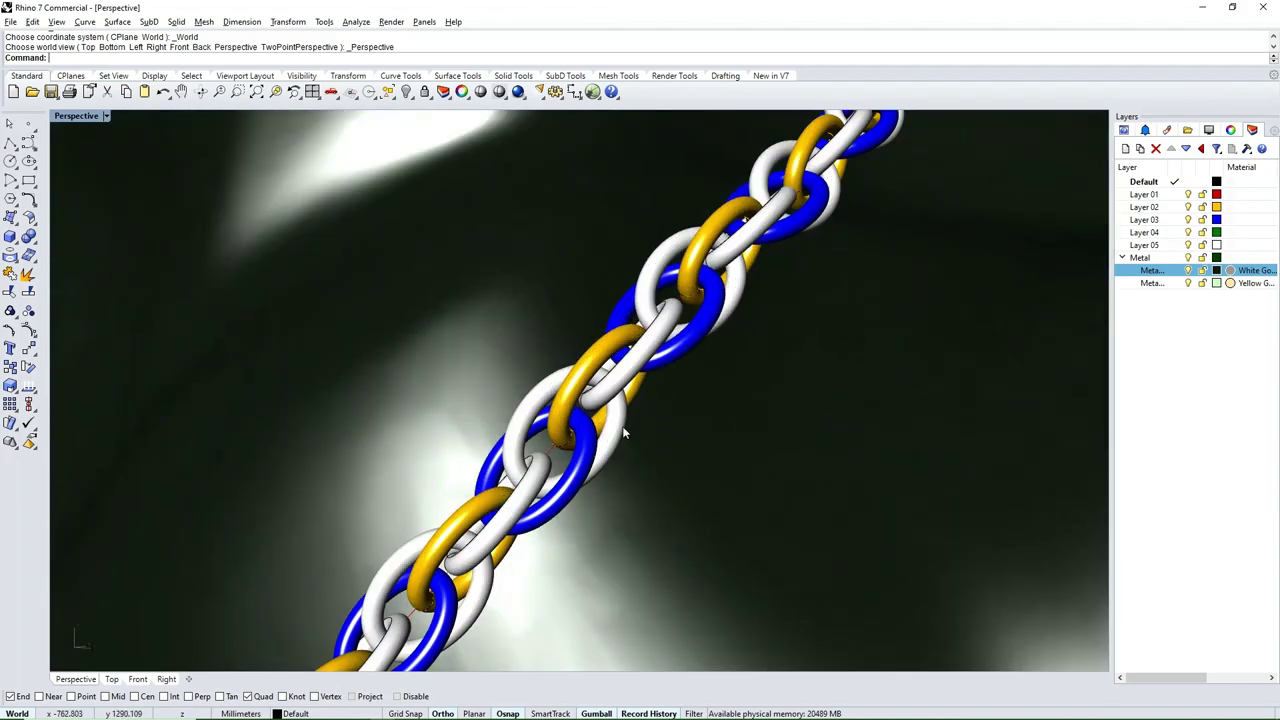
{"action": "scroll", "coordinate": [625, 433], "scroll_direction": "down", "scroll_amount": 3}
{"action": "scroll", "coordinate": [664, 392], "scroll_direction": "up", "scroll_amount": 3}
{"action": "scroll", "coordinate": [664, 393], "scroll_direction": "down", "scroll_amount": 3}
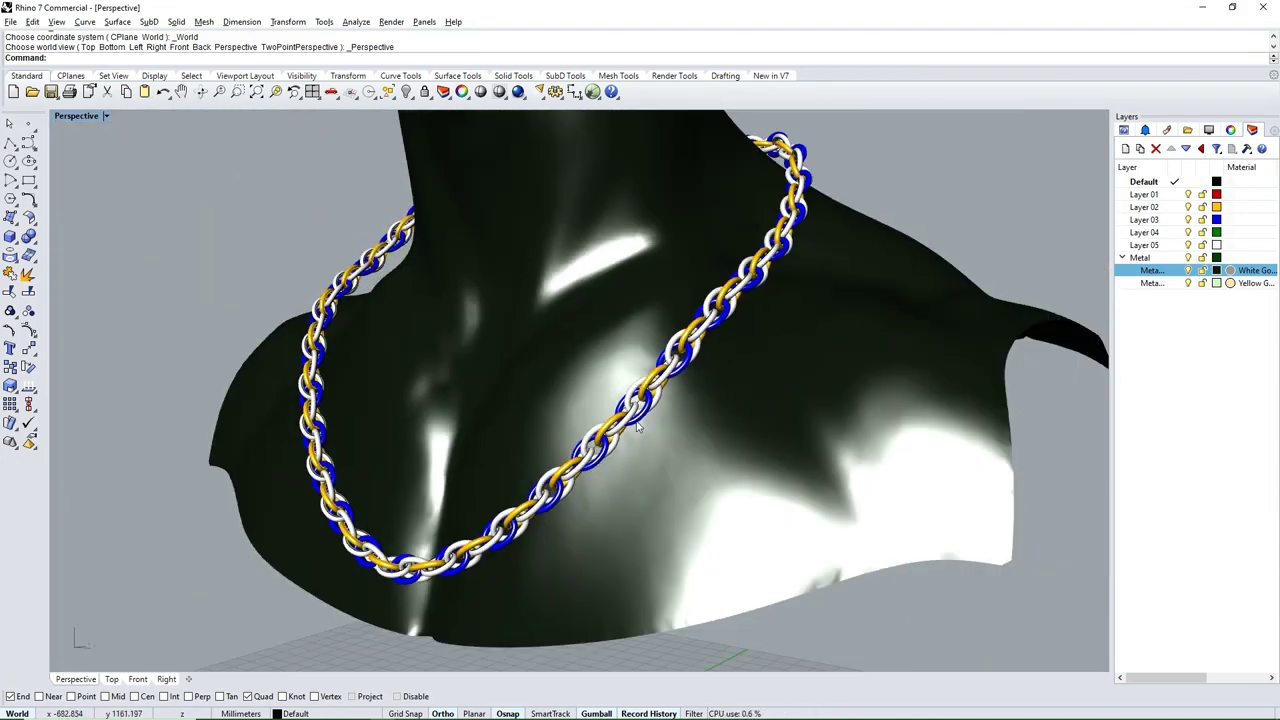
{"action": "right_click_drag", "start_coordinate": [664, 393], "coordinate": [530, 460]}
{"action": "scroll", "coordinate": [478, 507], "scroll_direction": "down", "scroll_amount": 2}
{"action": "scroll", "coordinate": [473, 503], "scroll_direction": "down", "scroll_amount": 2}
{"action": "right_click_drag", "start_coordinate": [473, 503], "coordinate": [505, 530]}
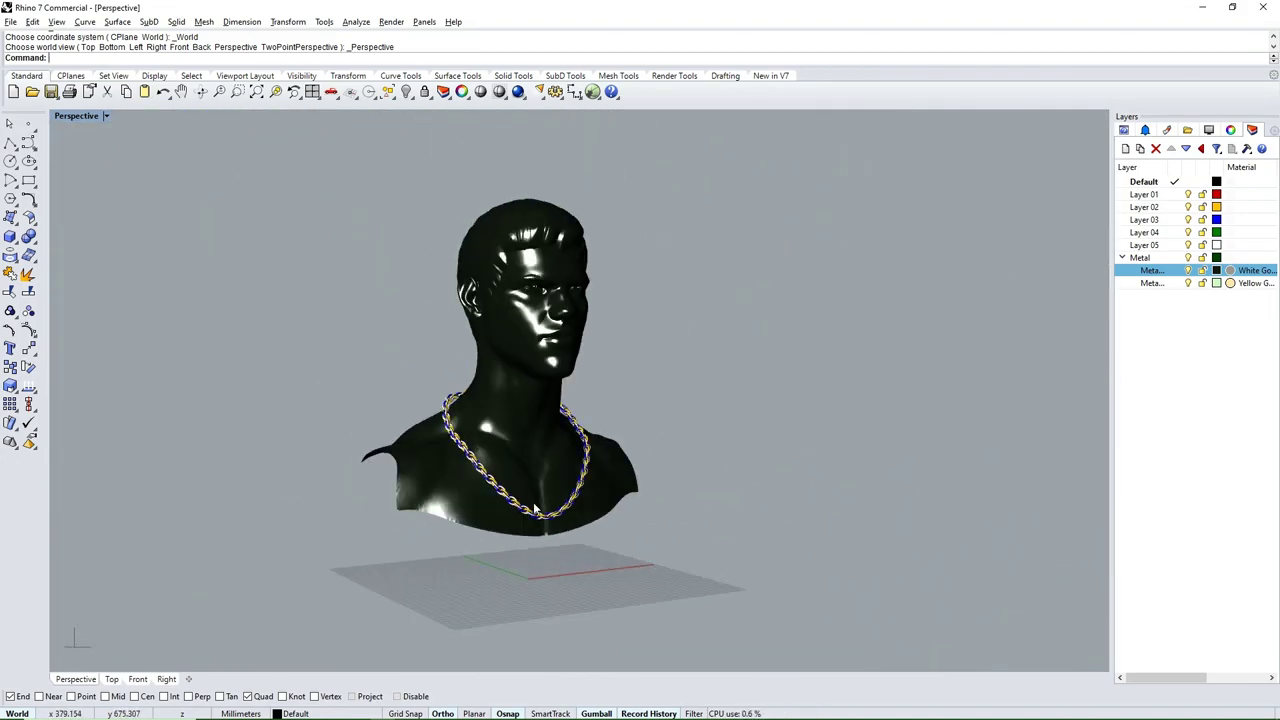
{"action": "scroll", "coordinate": [510, 535], "scroll_direction": "up", "scroll_amount": 3}
{"action": "scroll", "coordinate": [514, 540], "scroll_direction": "down", "scroll_amount": 1}
{"action": "scroll", "coordinate": [516, 542], "scroll_direction": "down", "scroll_amount": 1}
{"action": "scroll", "coordinate": [436, 524], "scroll_direction": "up", "scroll_amount": 3}
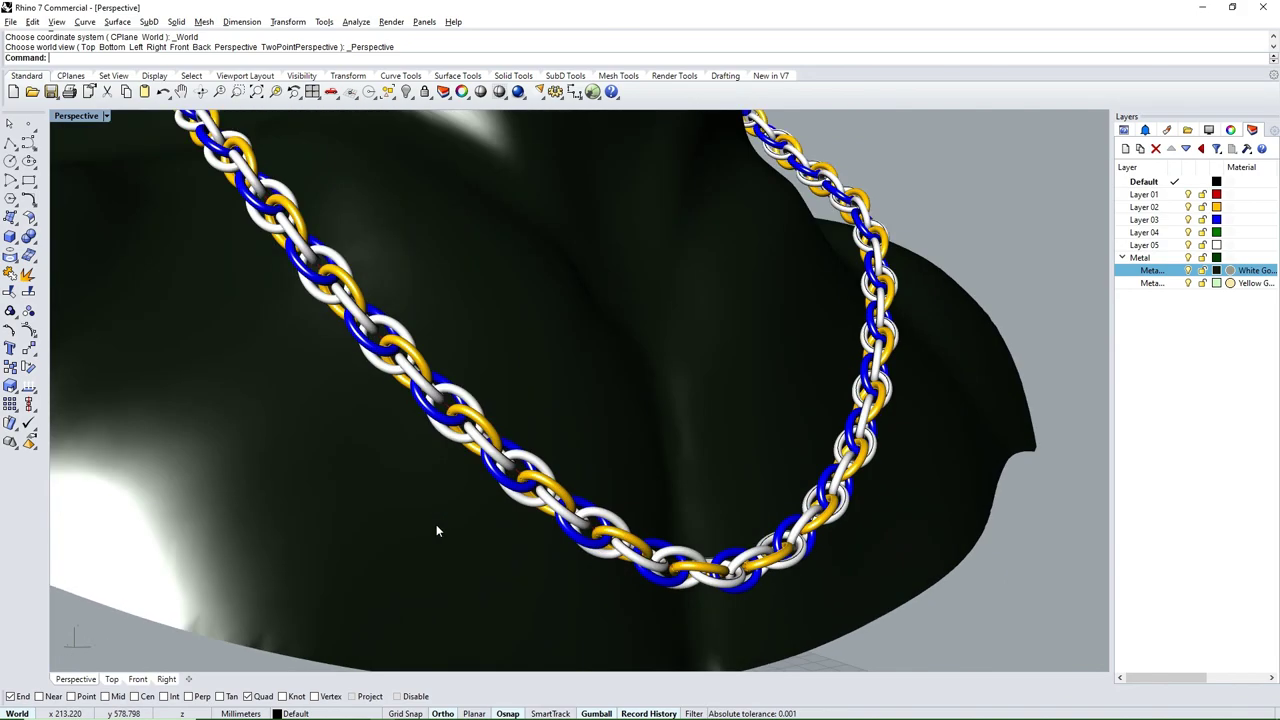
{"action": "scroll", "coordinate": [436, 524], "scroll_direction": "down", "scroll_amount": 2}
{"action": "mouse_move", "coordinate": [469, 537]}
{"action": "right_mouse_down"}
{"action": "mouse_move", "coordinate": [437, 503]}
{"action": "mouse_move", "coordinate": [505, 520]}
{"action": "right_mouse_up"}
{"action": "scroll", "coordinate": [453, 507], "scroll_direction": "up", "scroll_amount": 3}
{"action": "scroll", "coordinate": [453, 507], "scroll_direction": "down", "scroll_amount": 2}
{"action": "scroll", "coordinate": [521, 523], "scroll_direction": "down", "scroll_amount": 3}
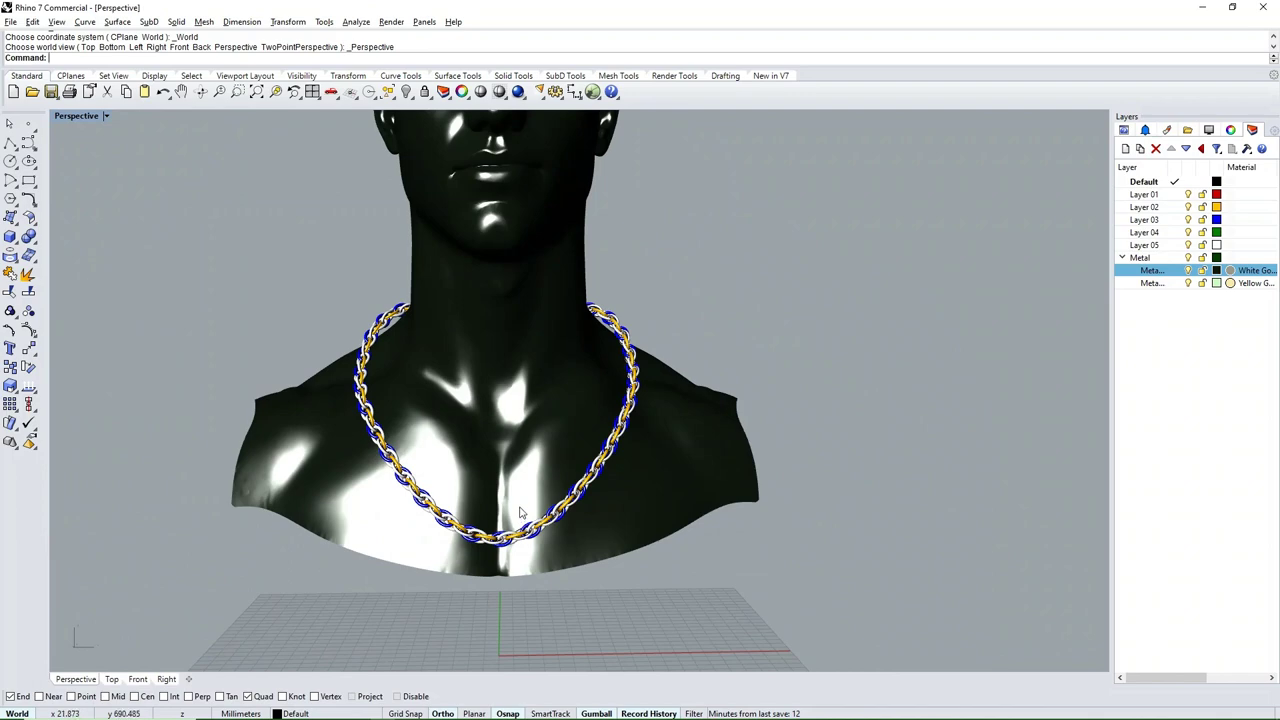
{"action": "key", "text": "ctrl+F2"}
{"action": "type", "text": "R"}
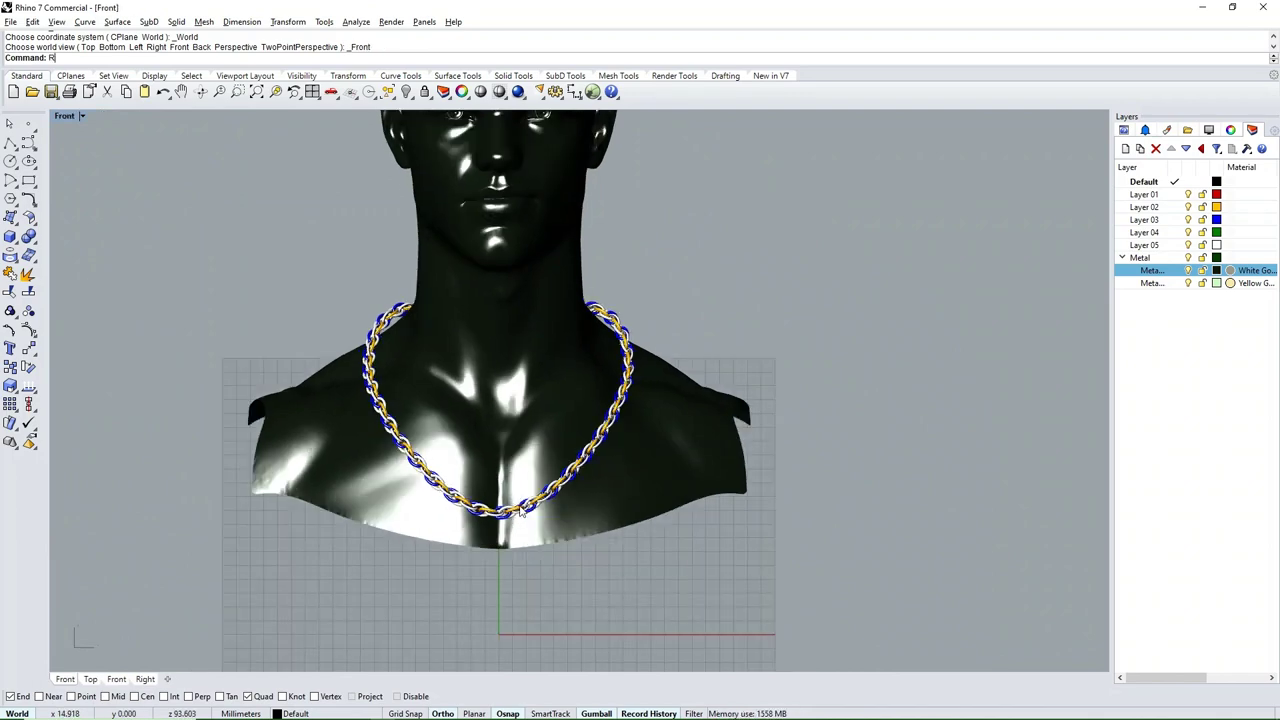
{"action": "key", "text": "Return"}
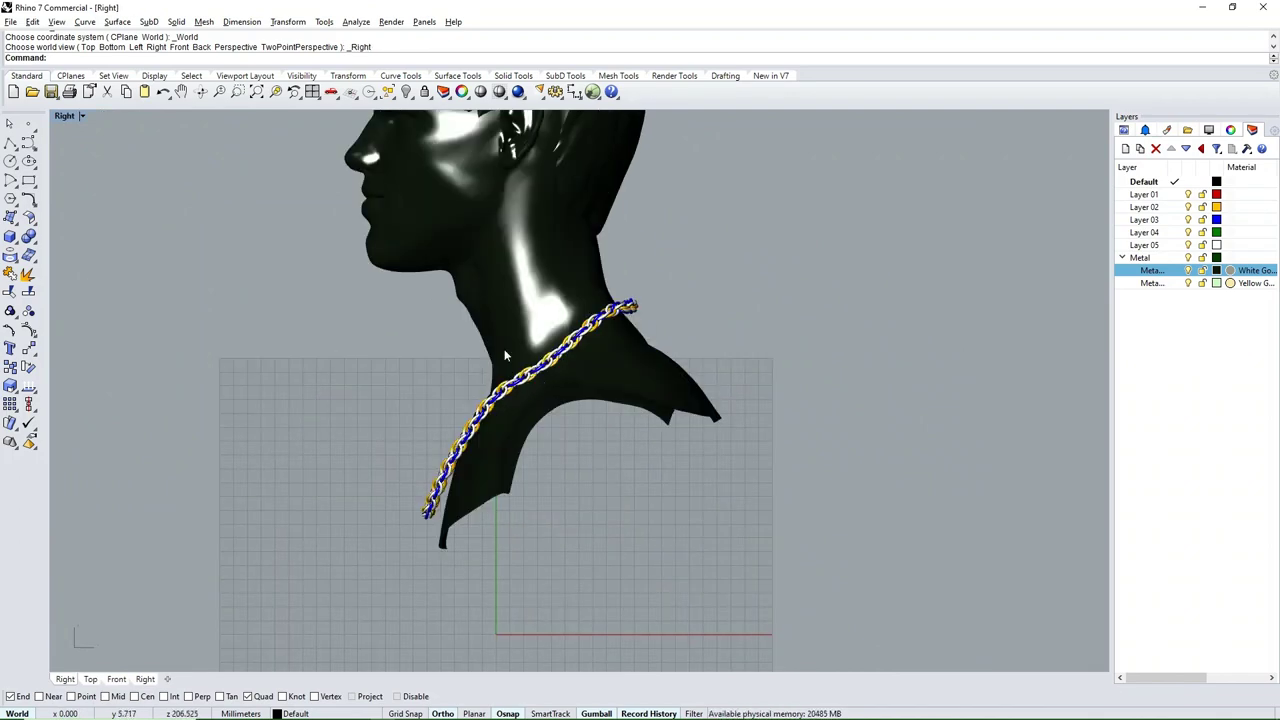
{"action": "mouse_move", "coordinate": [505, 355]}
{"action": "right_mouse_down"}
{"action": "mouse_move", "coordinate": [851, 366]}
{"action": "mouse_move", "coordinate": [283, 391]}
{"action": "mouse_move", "coordinate": [714, 363]}
{"action": "right_mouse_up"}
{"action": "scroll", "coordinate": [531, 468], "scroll_direction": "up", "scroll_amount": 5}
{"action": "scroll", "coordinate": [603, 585], "scroll_direction": "down", "scroll_amount": 2}
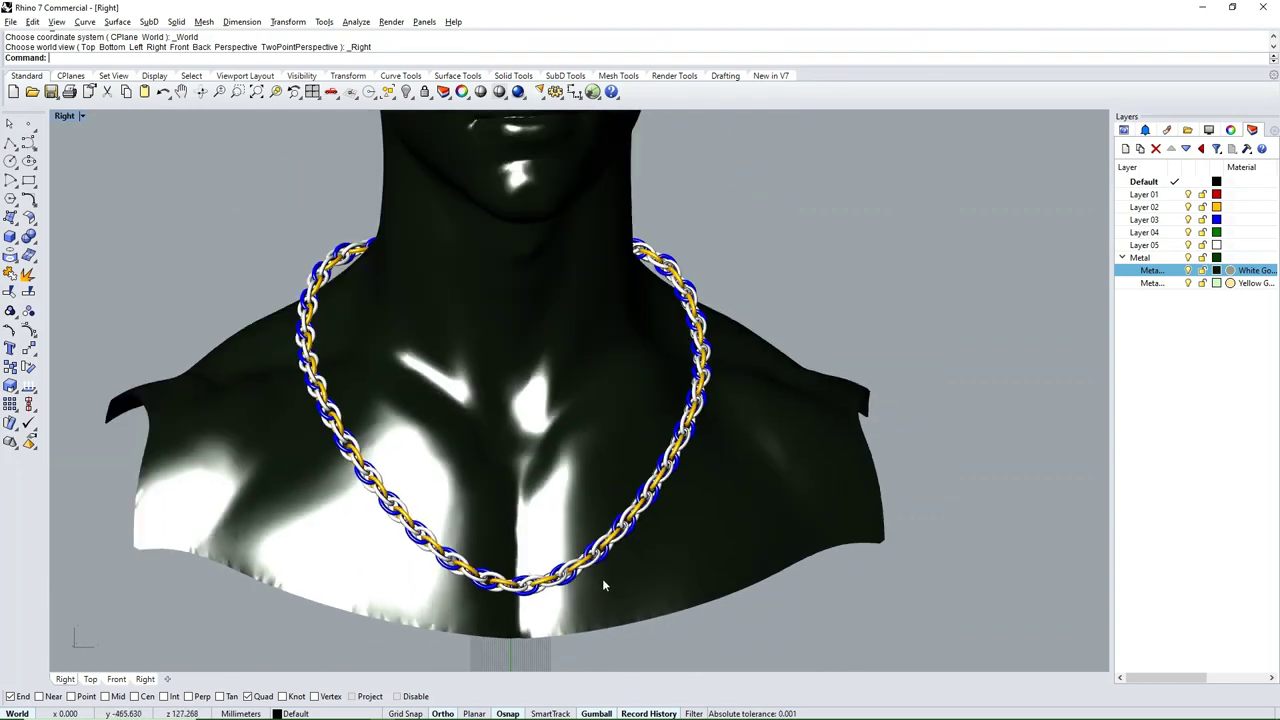
{"action": "scroll", "coordinate": [585, 514], "scroll_direction": "down", "scroll_amount": 2}
{"action": "left_click_drag", "start_coordinate": [340, 300], "coordinate": [766, 623]}
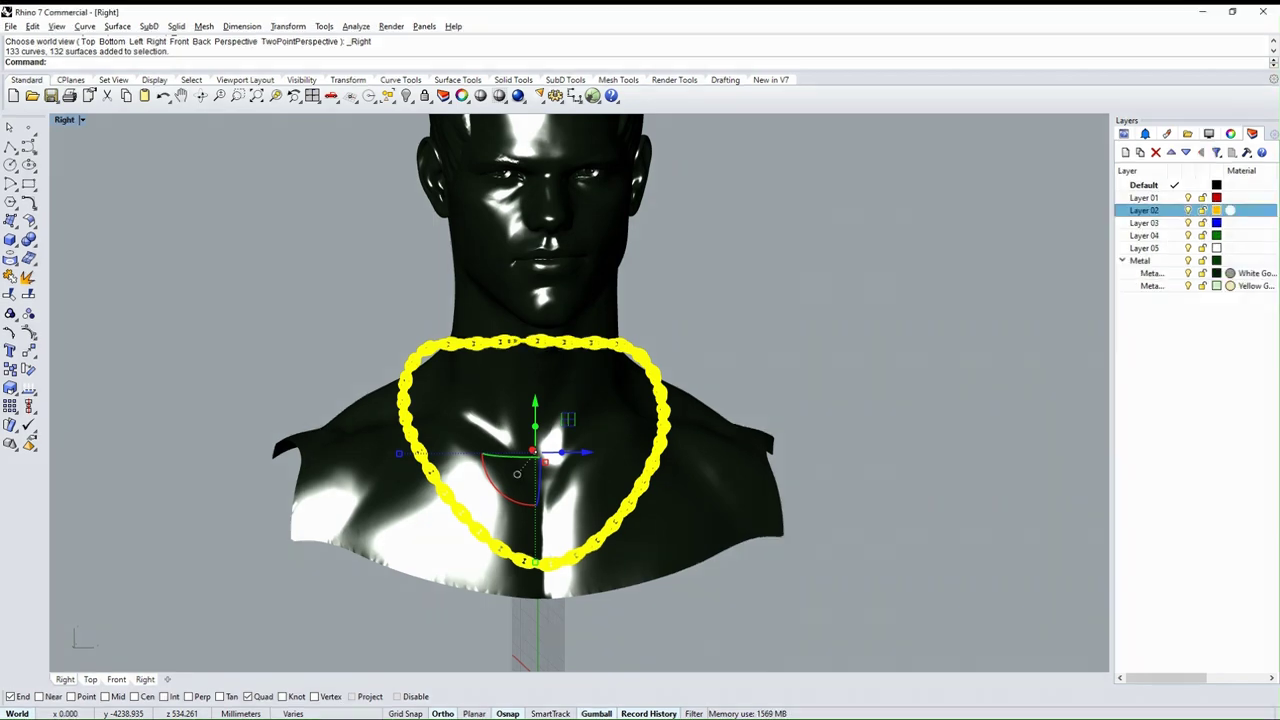
Step: Move the selected chain onto Layer 02
{"action": "left_click", "coordinate": [980, 420]}
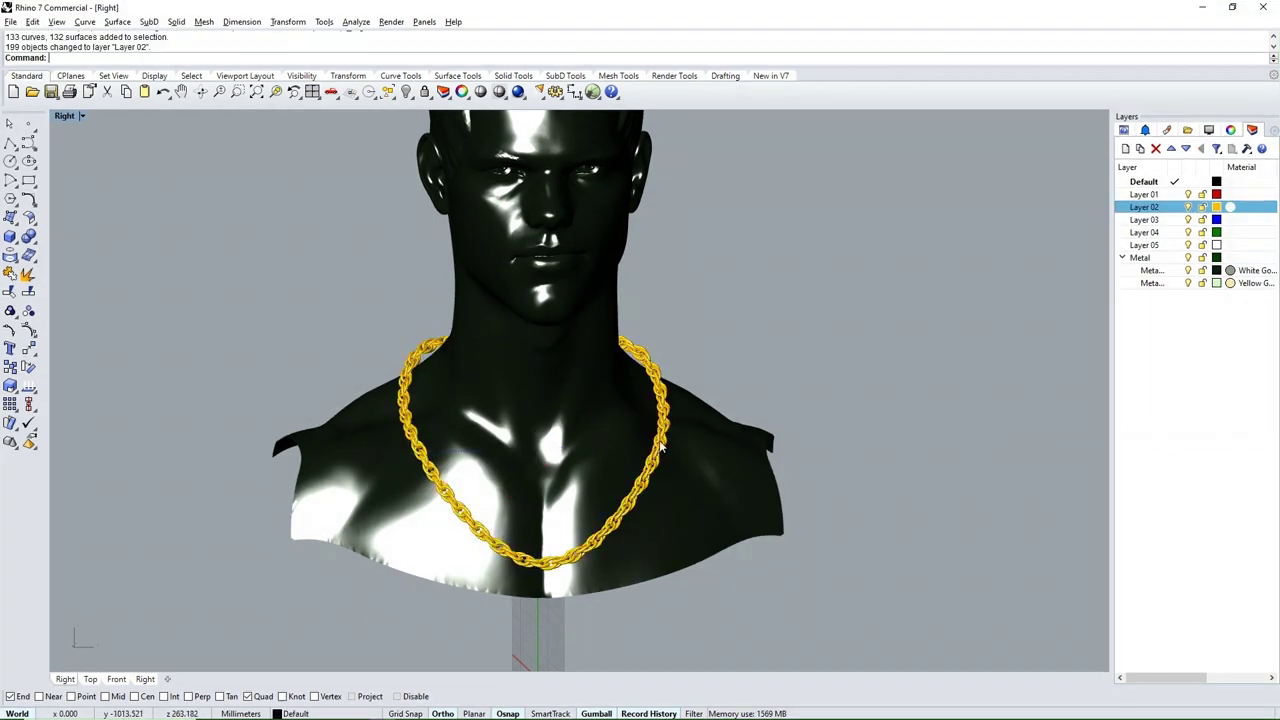
{"action": "scroll", "coordinate": [754, 482], "scroll_direction": "up", "scroll_amount": 5}
{"action": "mouse_move", "coordinate": [754, 482]}
{"action": "right_mouse_down"}
{"action": "mouse_move", "coordinate": [514, 491]}
{"action": "mouse_move", "coordinate": [591, 483]}
{"action": "mouse_move", "coordinate": [571, 466]}
{"action": "mouse_move", "coordinate": [792, 483]}
{"action": "mouse_move", "coordinate": [609, 460]}
{"action": "mouse_move", "coordinate": [487, 468]}
{"action": "mouse_move", "coordinate": [734, 357]}
{"action": "mouse_move", "coordinate": [771, 428]}
{"action": "mouse_move", "coordinate": [571, 443]}
{"action": "mouse_move", "coordinate": [660, 434]}
{"action": "right_mouse_up"}
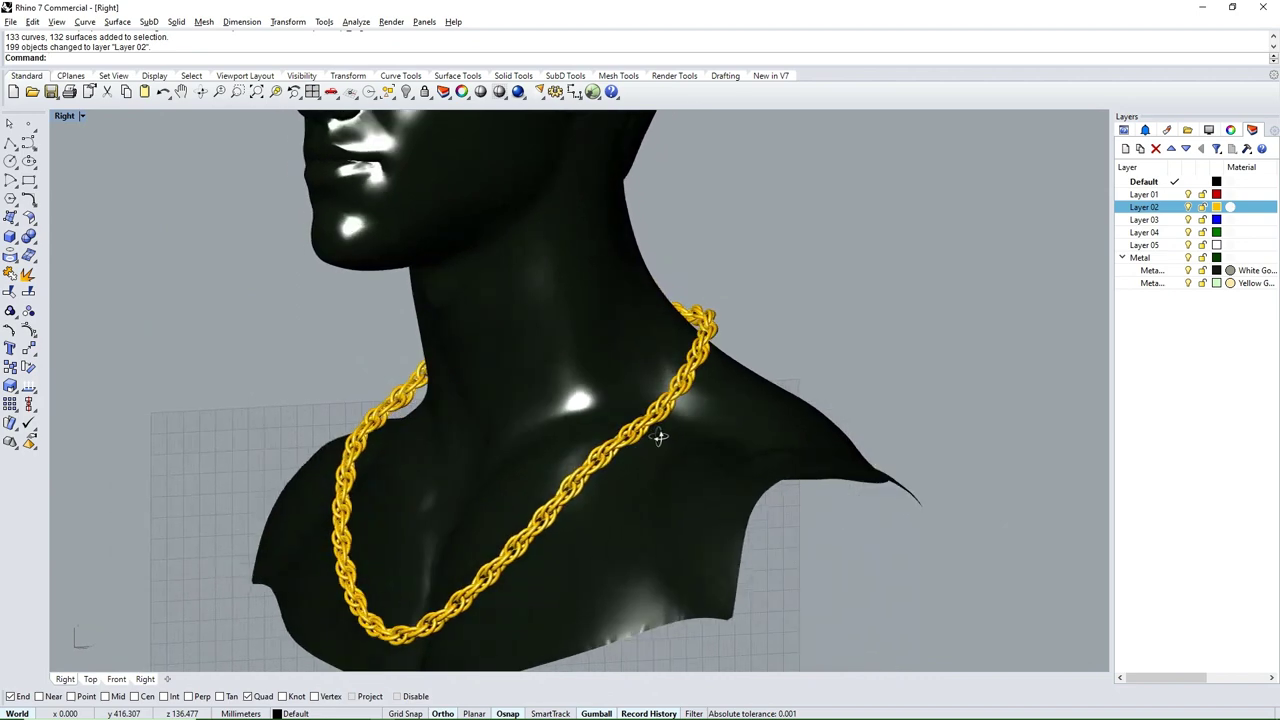
Step: Give Layer 02 a metal material with about 80% polish
{"action": "left_click", "coordinate": [1230, 207]}
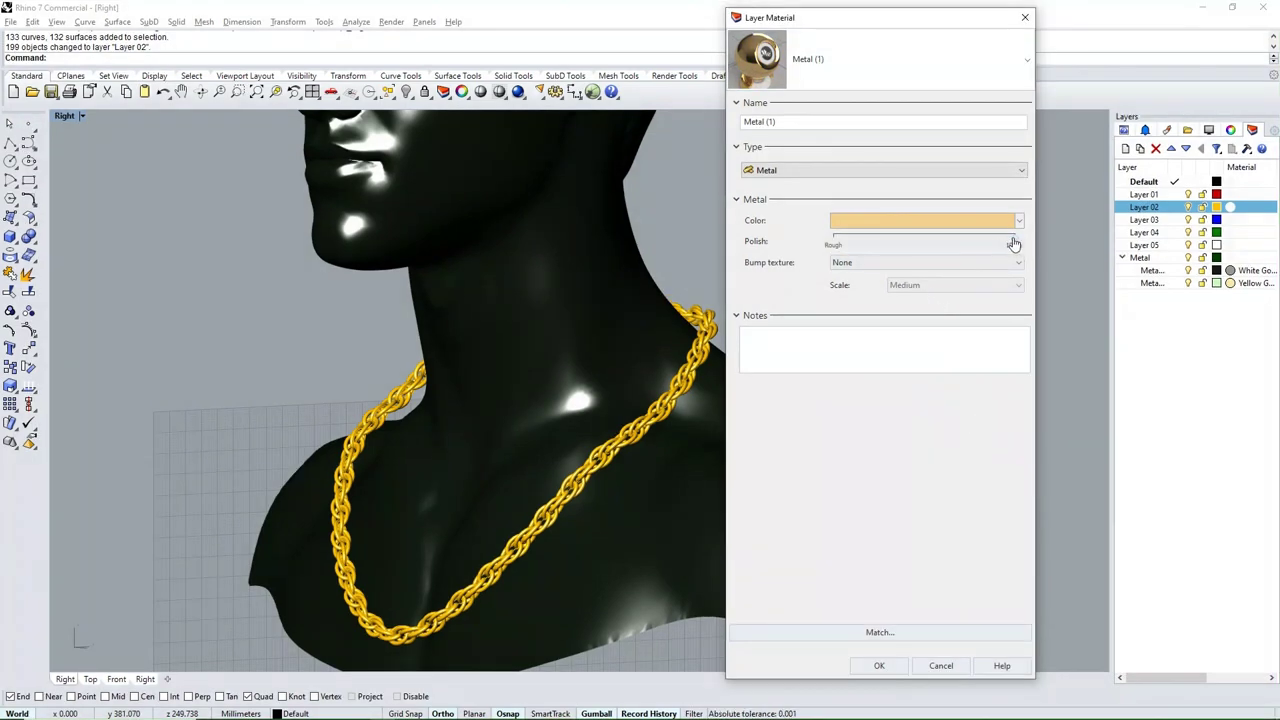
{"action": "left_click_drag", "start_coordinate": [1014, 244], "coordinate": [979, 246]}
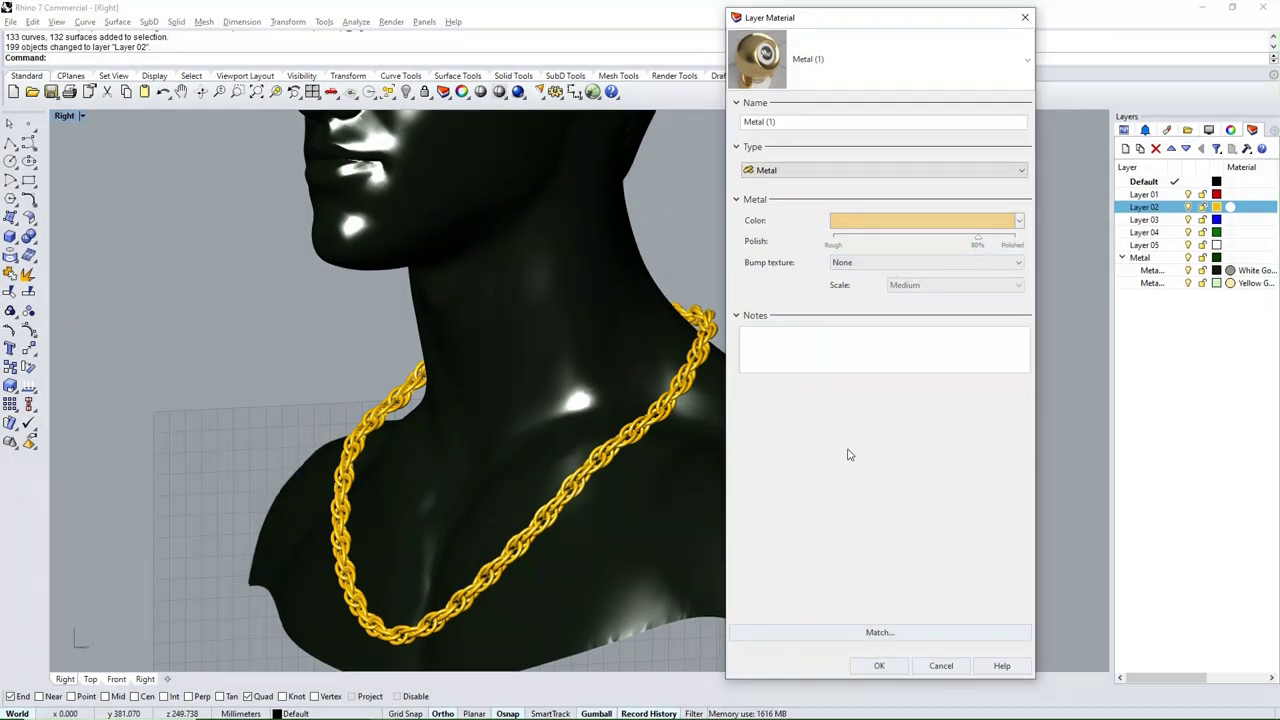
{"action": "left_click", "coordinate": [879, 666]}
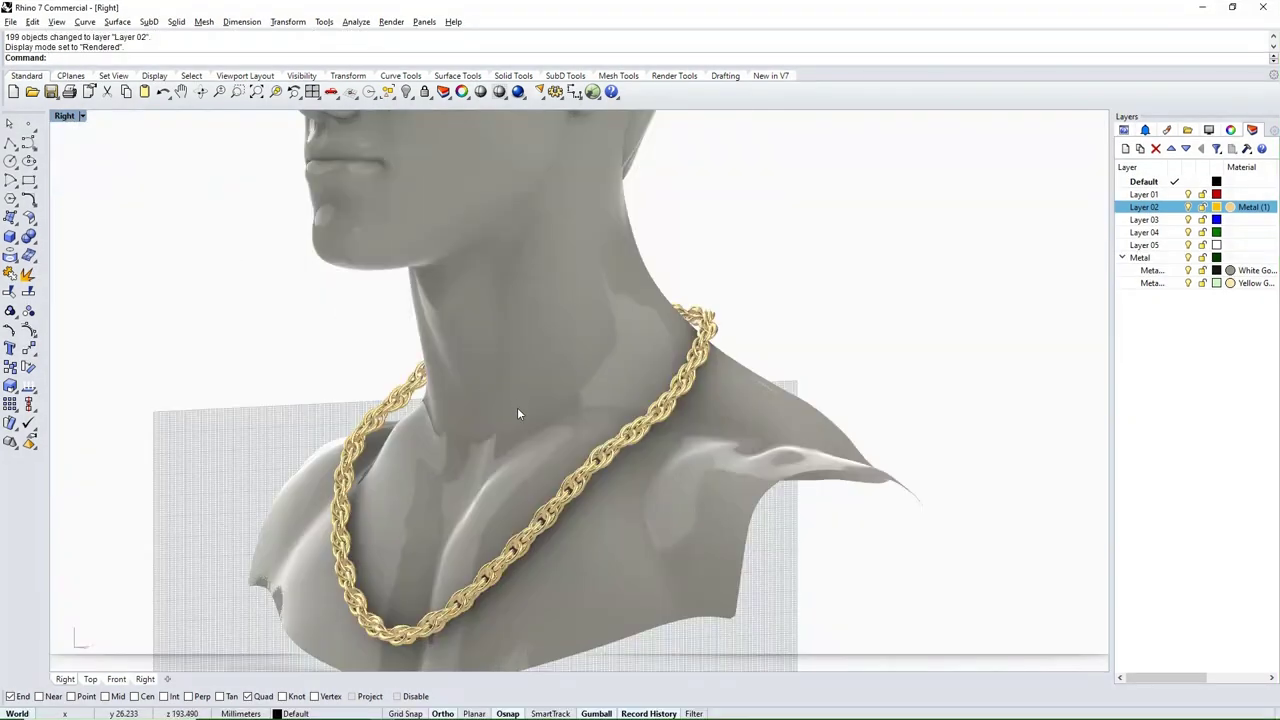
{"action": "mouse_move", "coordinate": [517, 407]}
{"action": "right_mouse_down"}
{"action": "mouse_move", "coordinate": [584, 425]}
{"action": "mouse_move", "coordinate": [588, 496]}
{"action": "mouse_move", "coordinate": [474, 535]}
{"action": "right_mouse_up"}
{"action": "scroll", "coordinate": [473, 480], "scroll_direction": "up", "scroll_amount": 2}
{"action": "scroll", "coordinate": [450, 450], "scroll_direction": "down", "scroll_amount": 1}
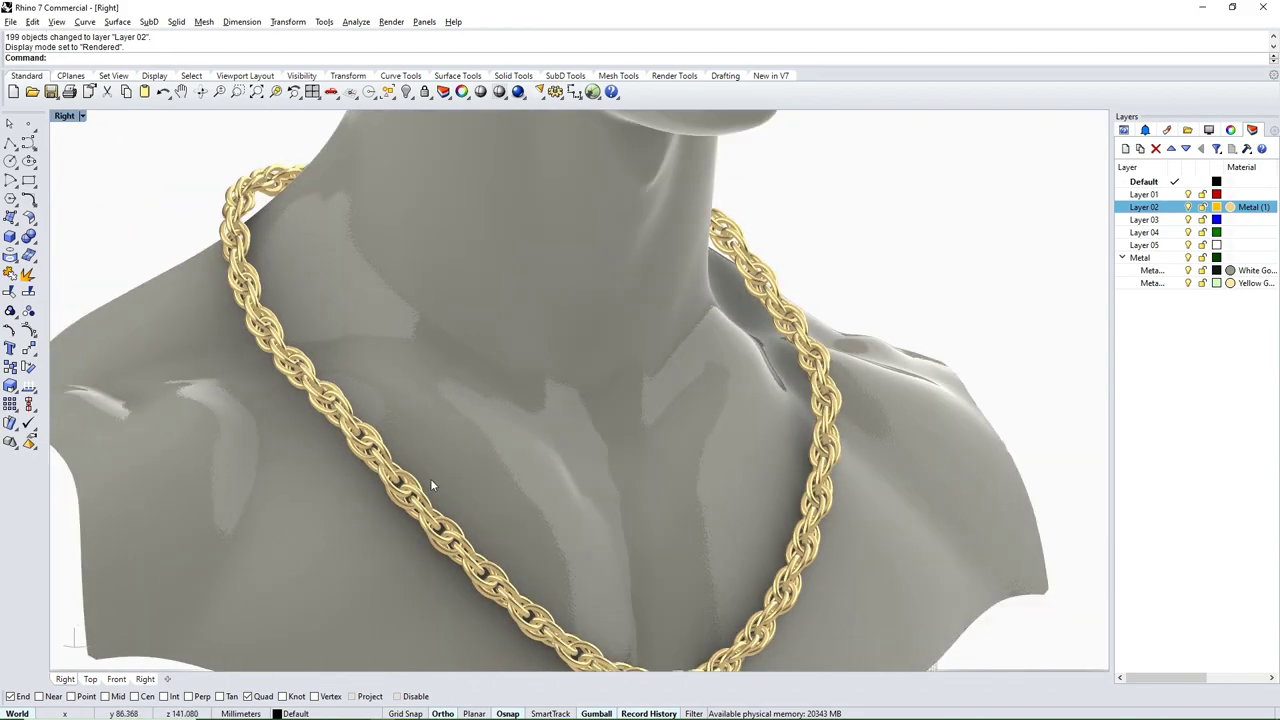
{"action": "scroll", "coordinate": [365, 481], "scroll_direction": "up", "scroll_amount": 3}
{"action": "scroll", "coordinate": [383, 474], "scroll_direction": "down", "scroll_amount": 3}
{"action": "right_click_drag", "start_coordinate": [383, 474], "coordinate": [508, 463]}
{"action": "scroll", "coordinate": [708, 454], "scroll_direction": "up", "scroll_amount": 3}
{"action": "mouse_move", "coordinate": [708, 454]}
{"action": "right_mouse_down"}
{"action": "mouse_move", "coordinate": [797, 397]}
{"action": "mouse_move", "coordinate": [766, 380]}
{"action": "mouse_move", "coordinate": [792, 367]}
{"action": "right_mouse_up"}
{"action": "scroll", "coordinate": [783, 352], "scroll_direction": "up", "scroll_amount": 2}
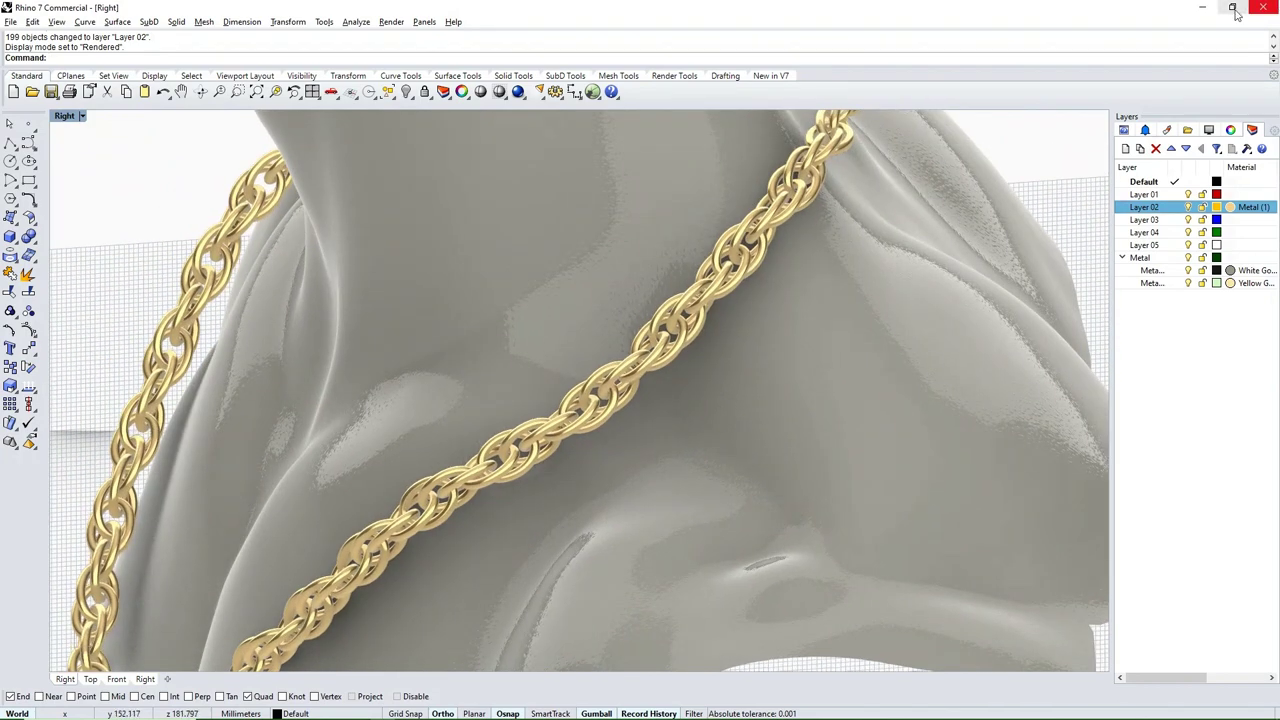